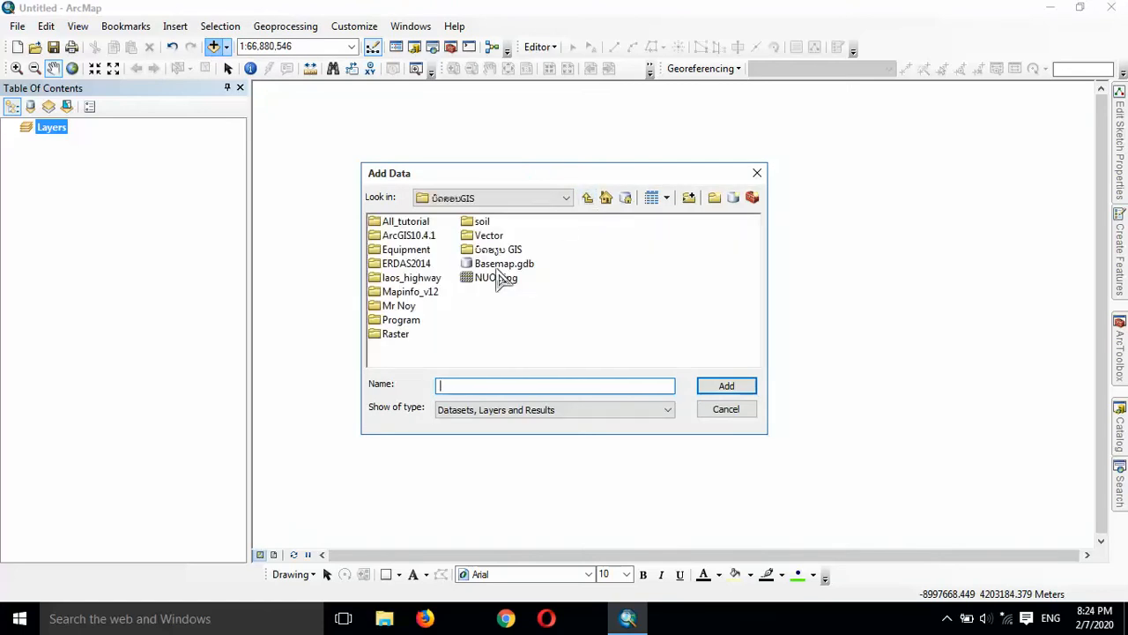
Add the NUOL.jpg image to the map as a raster layer
click(496, 278)
click(726, 386)
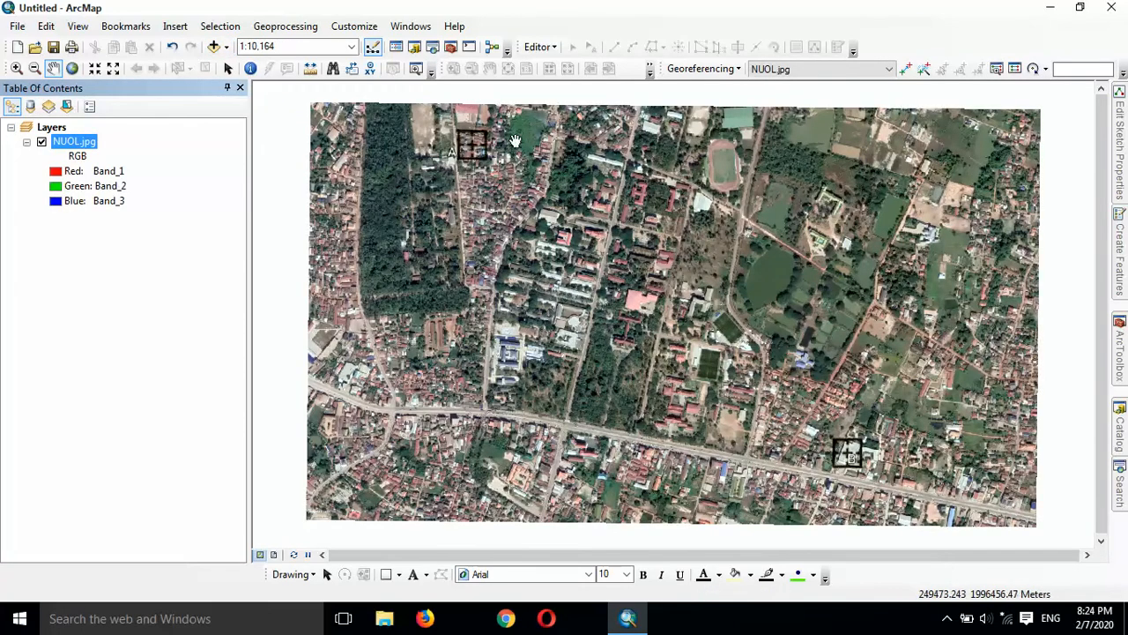
Delete the existing NOUL folder from the D:\ folder connection in the catalog
click(414, 46)
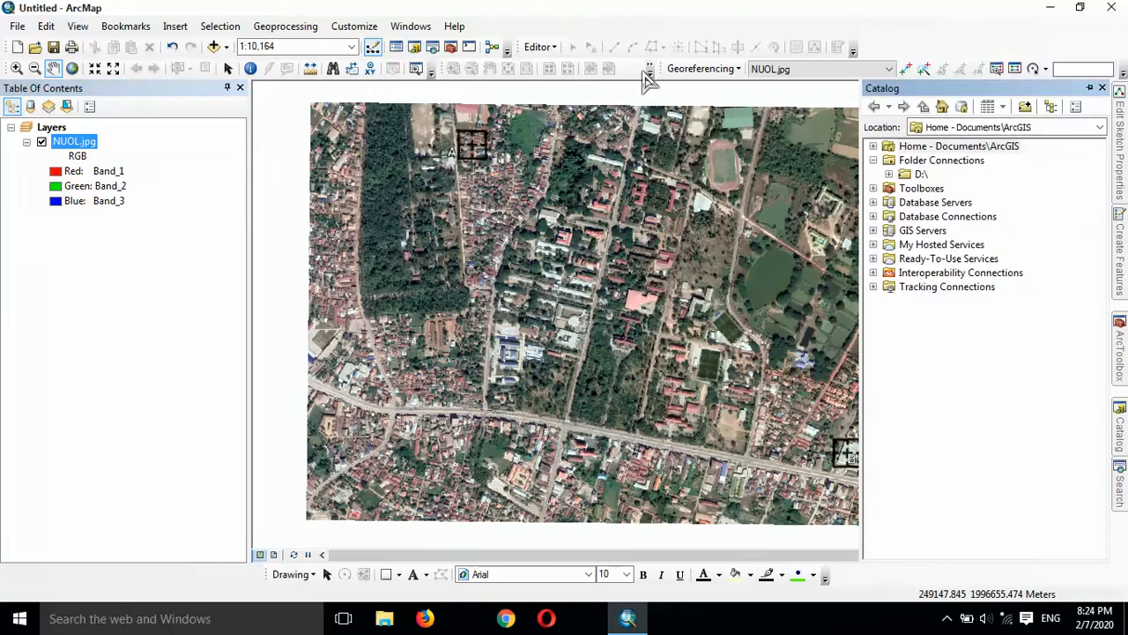
click(888, 173)
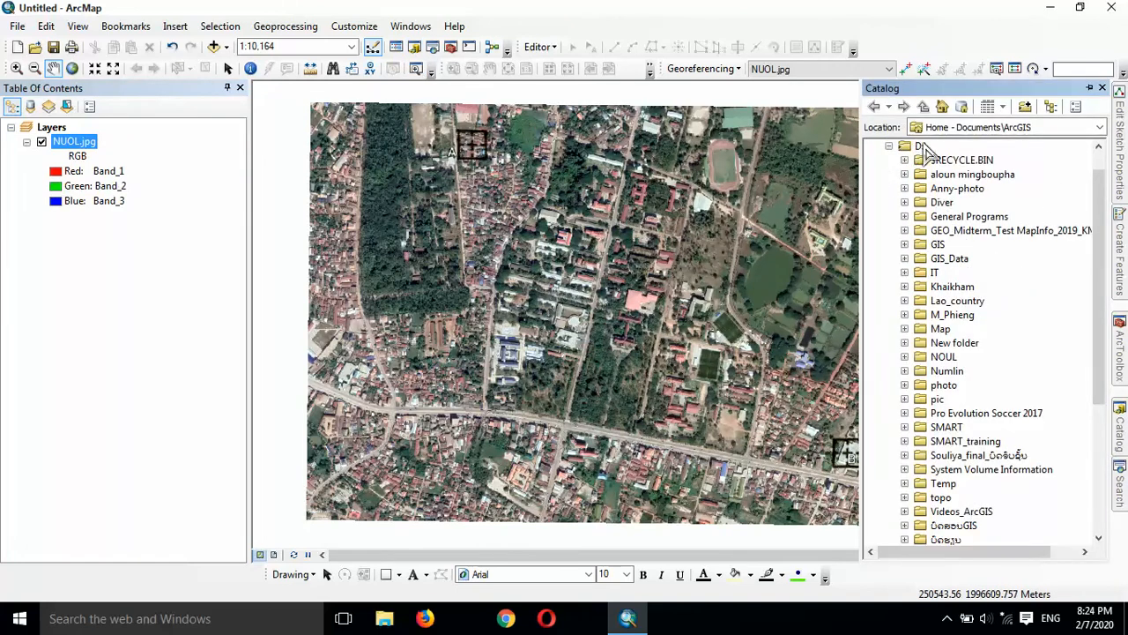
click(945, 357)
right_click(948, 358)
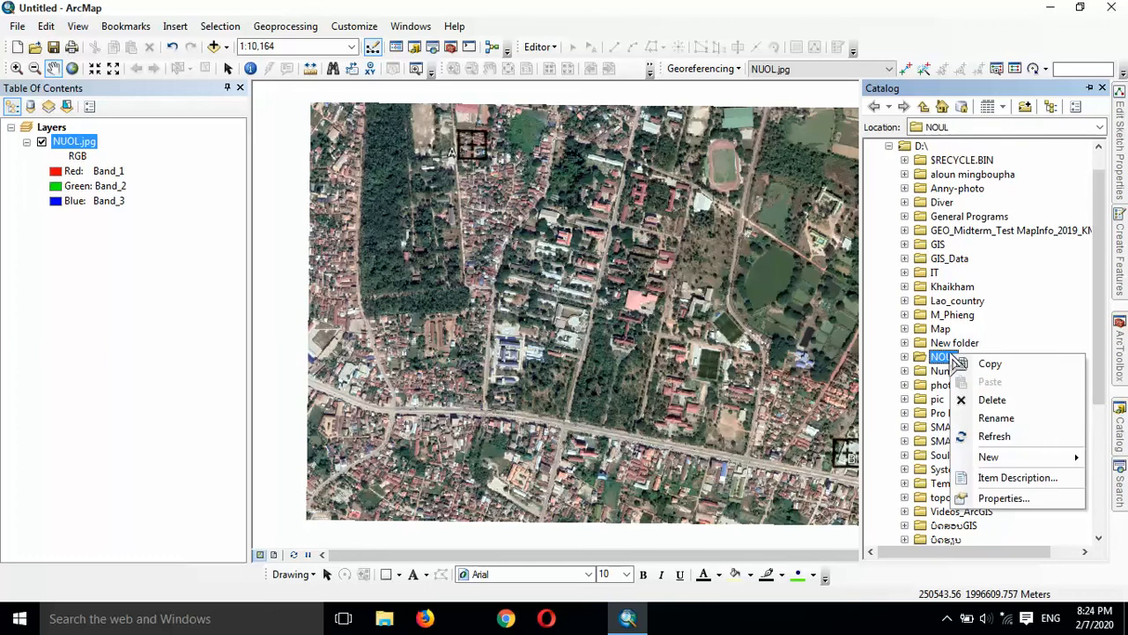
click(985, 401)
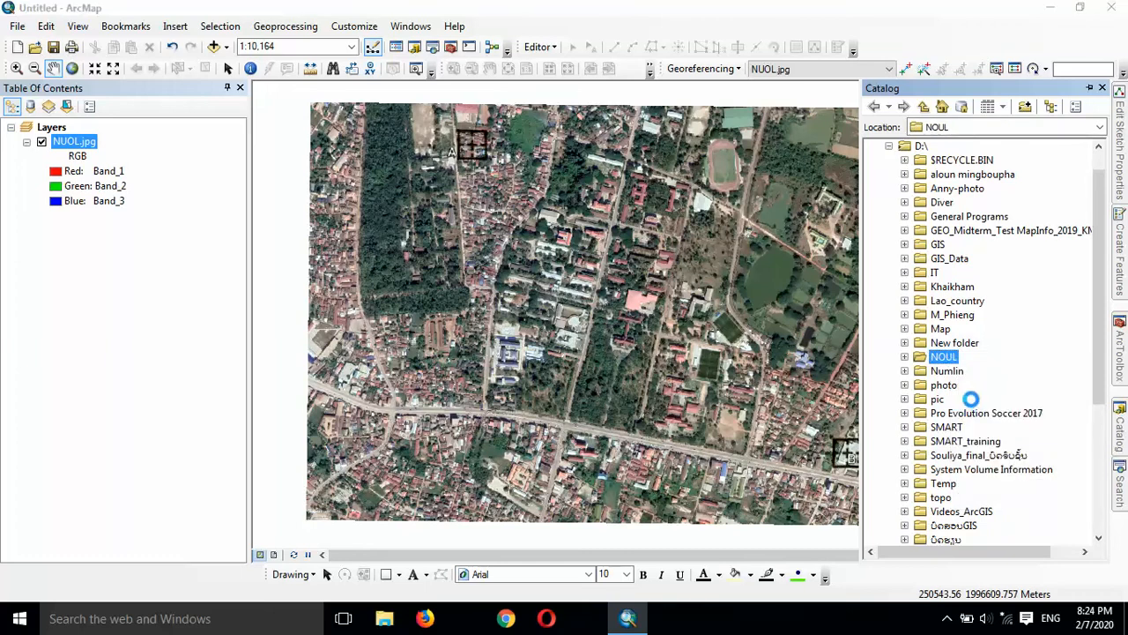
click(629, 373)
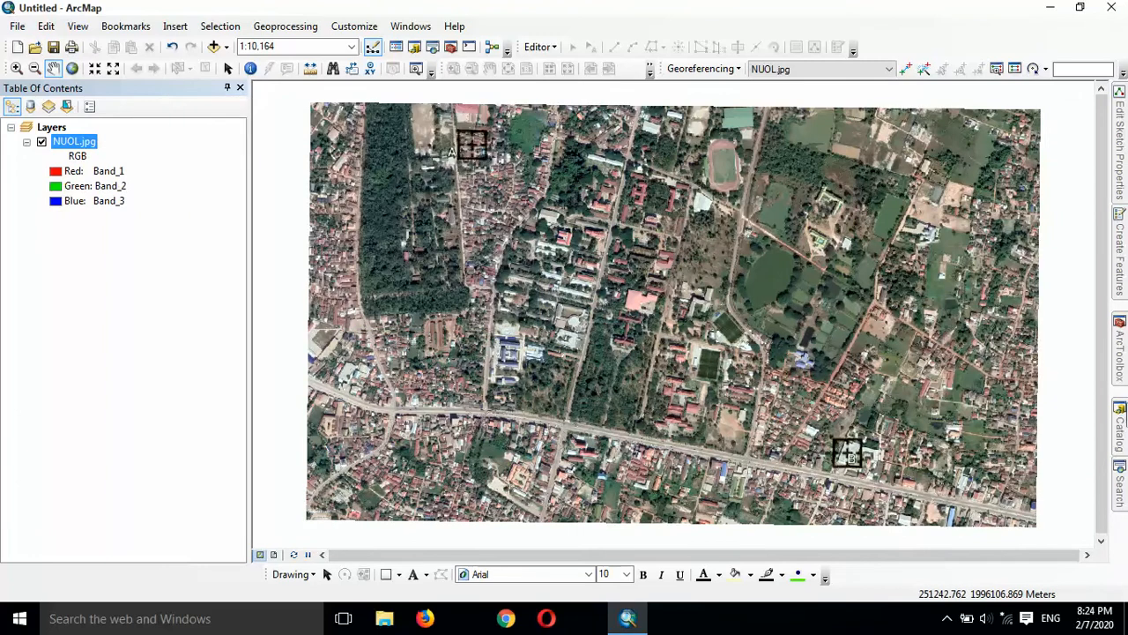
Create a new folder named NUOL directly under the D:\ folder connection
scroll(943, 229, up, 1)
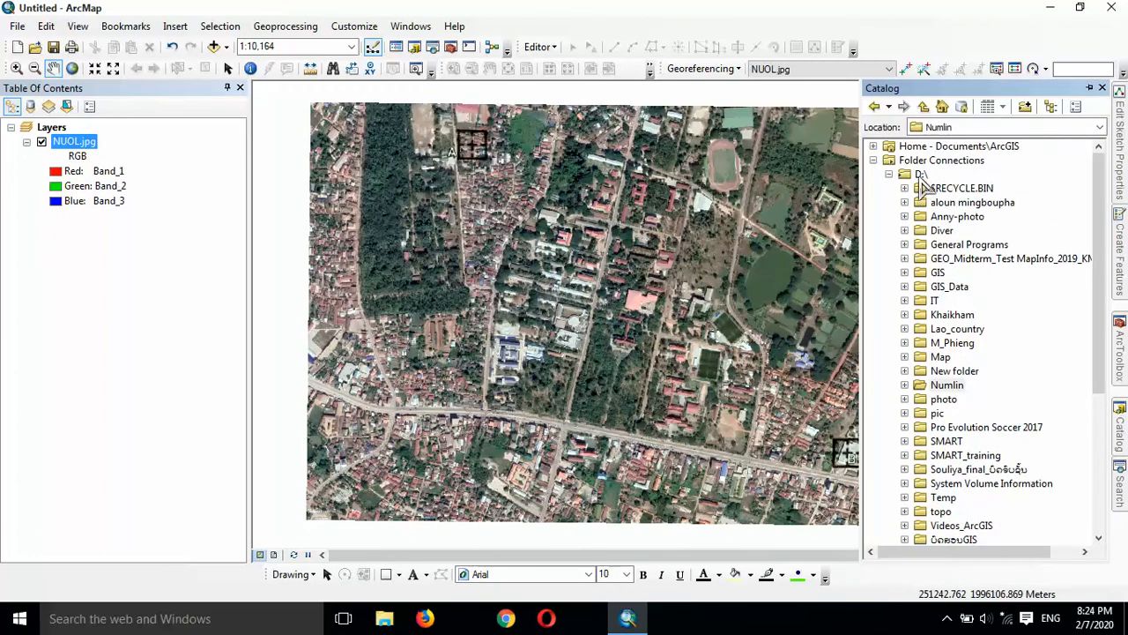
right_click(921, 174)
mouse_move(958, 282)
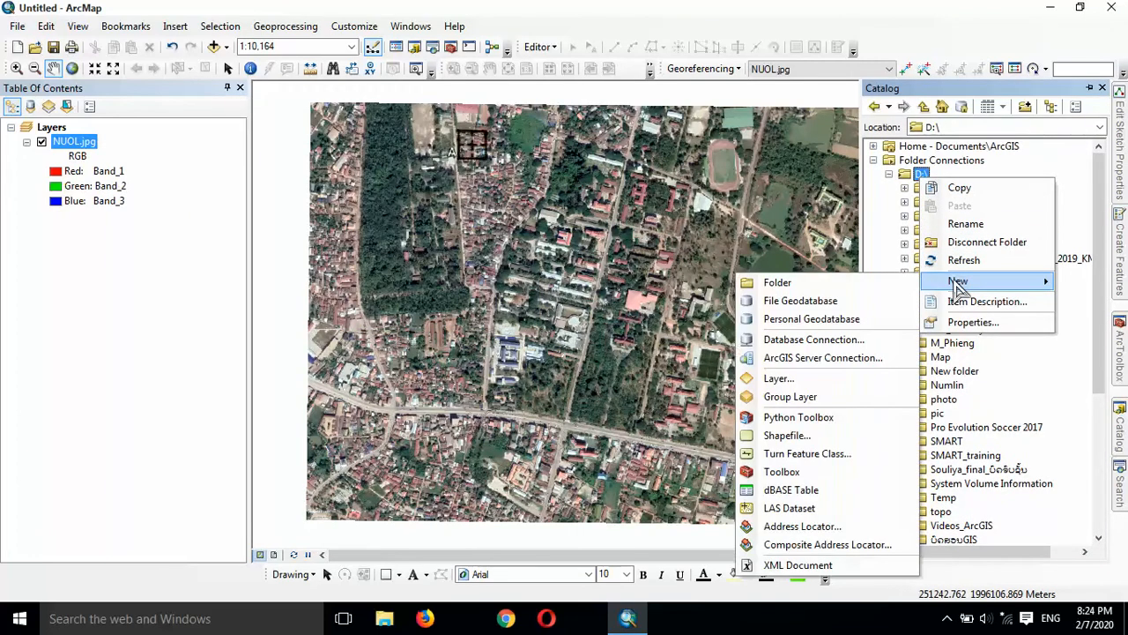
click(891, 284)
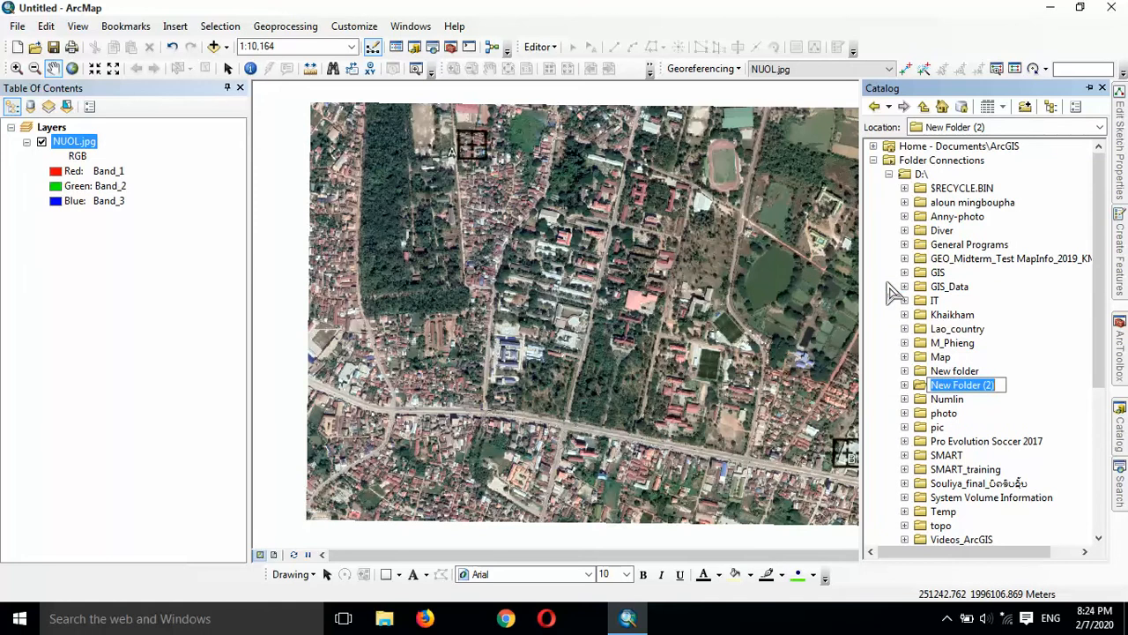
text(N)
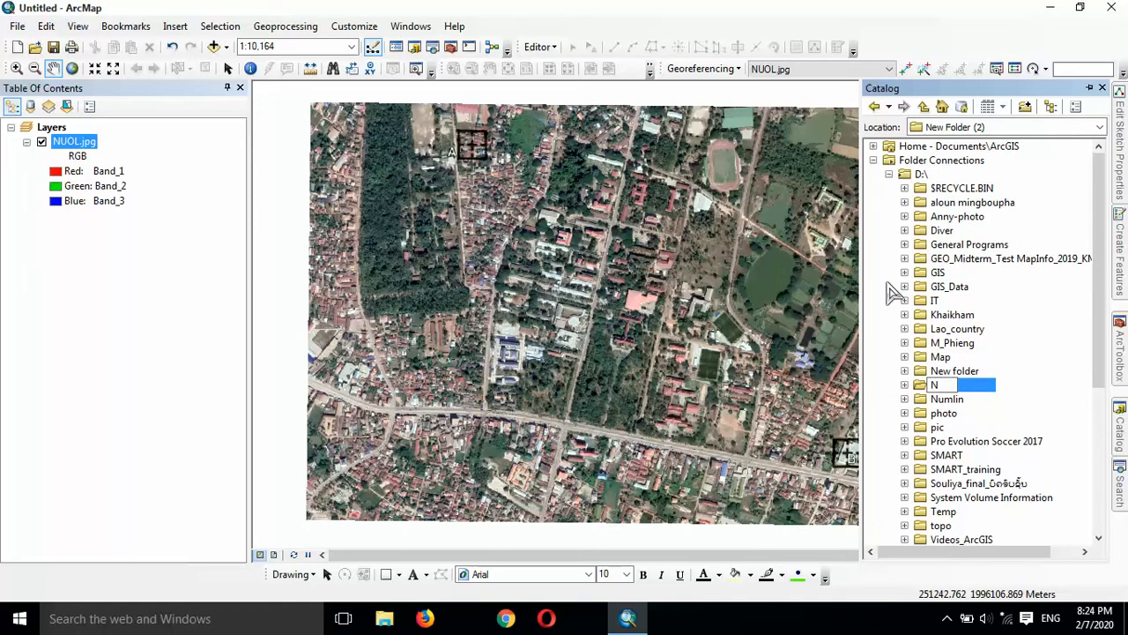
text(UOL)
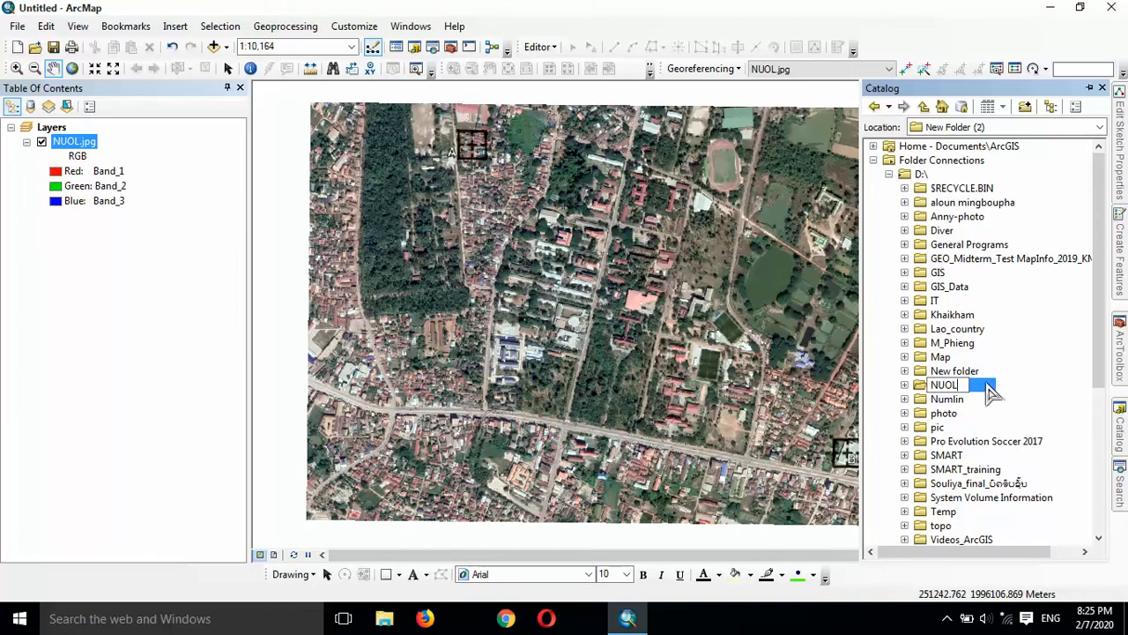
key(Return)
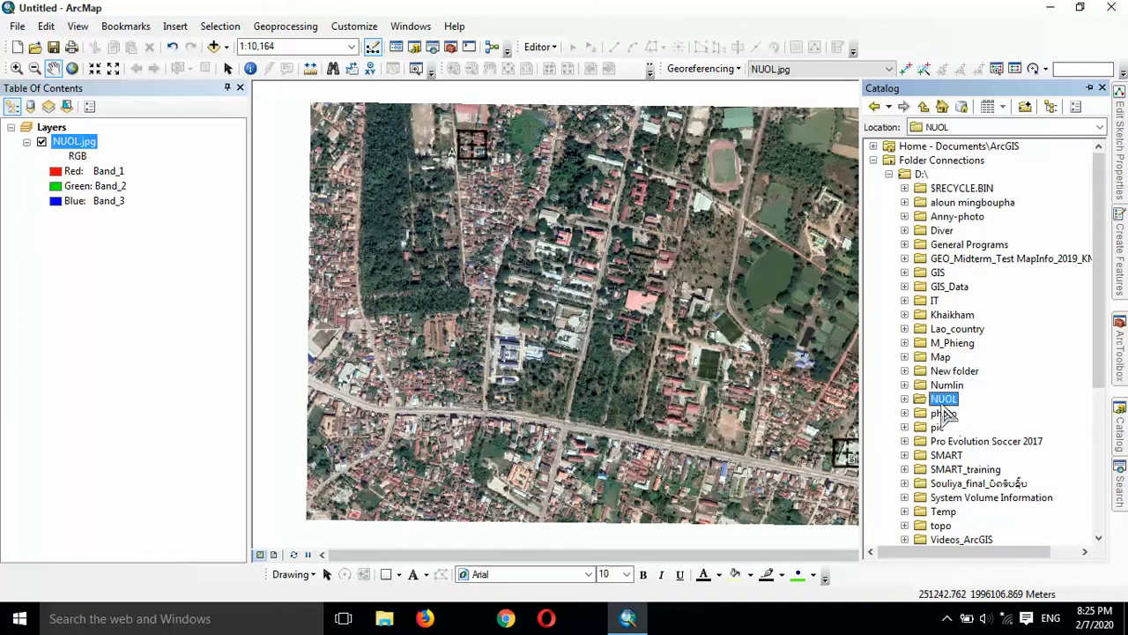
Start a new shapefile in the NUOL folder, named Area_NUOL, with the Polygon feature type
right_click(942, 401)
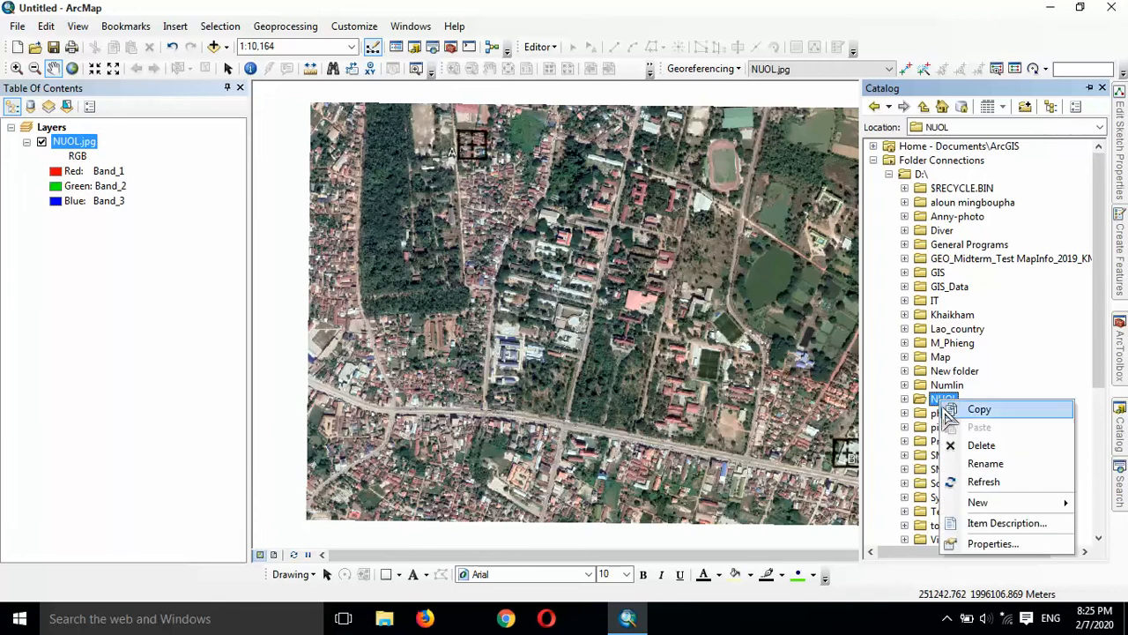
mouse_move(979, 505)
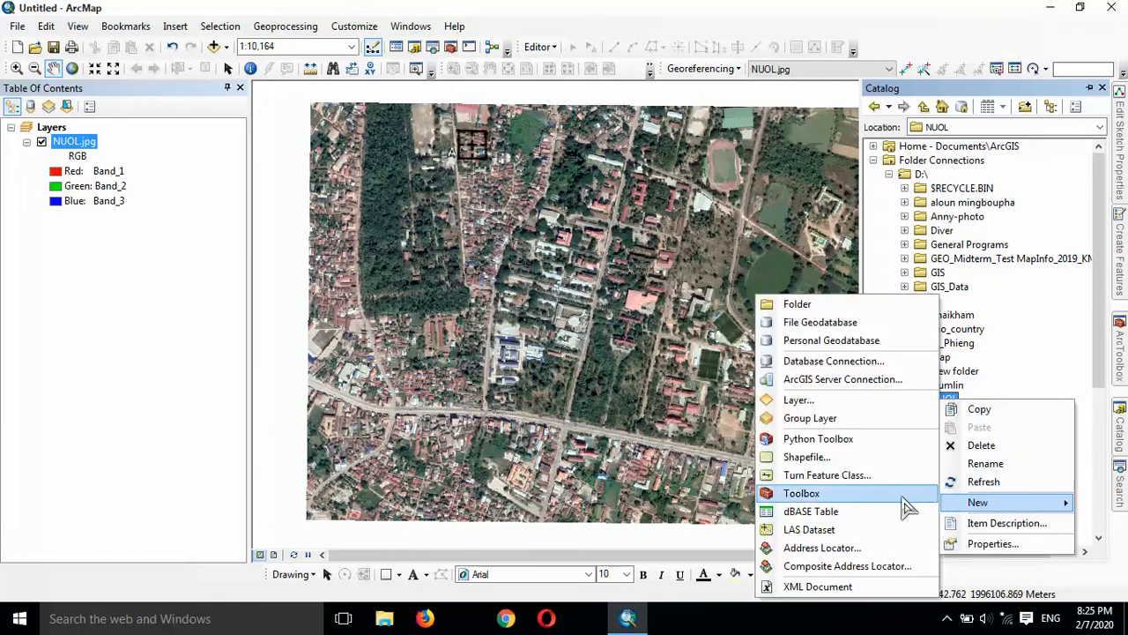
click(833, 457)
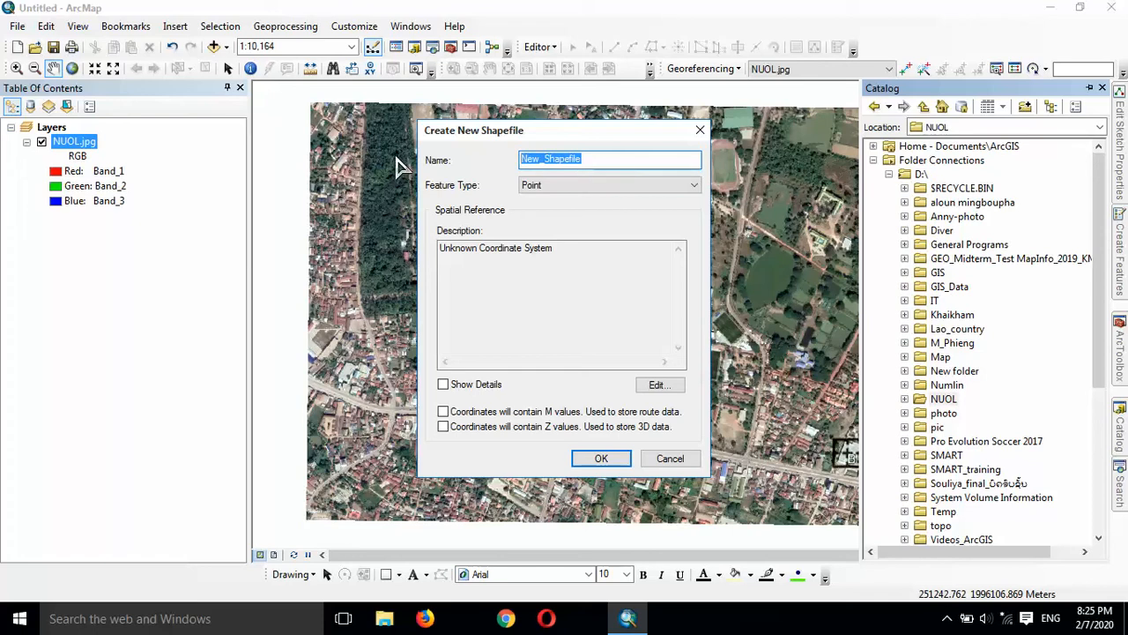
text(A)
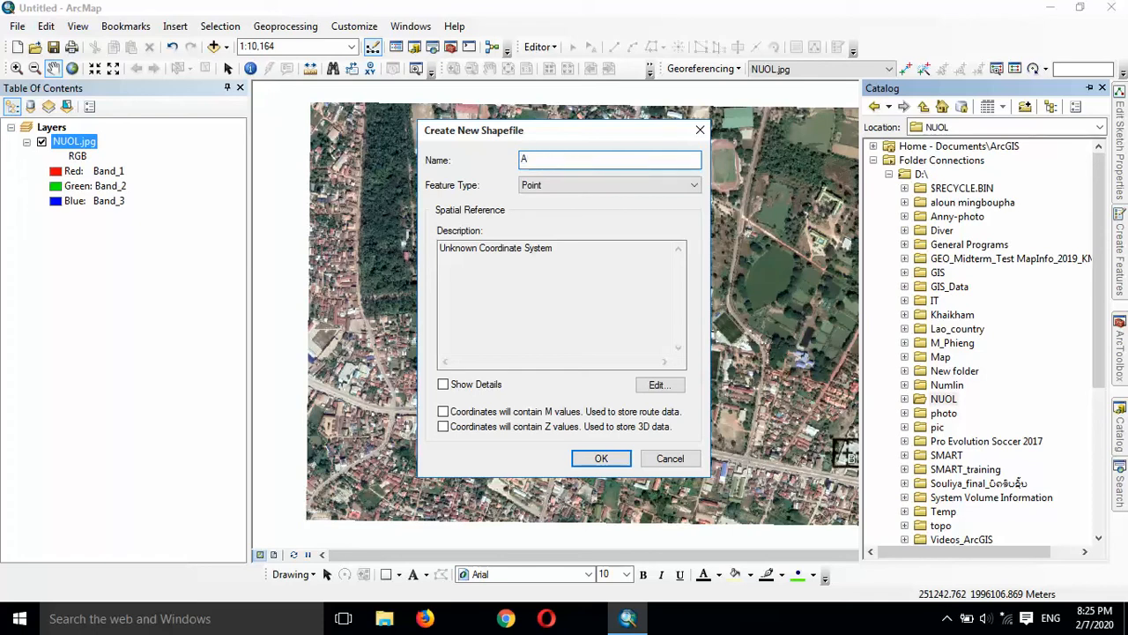
text(rea_NUOL)
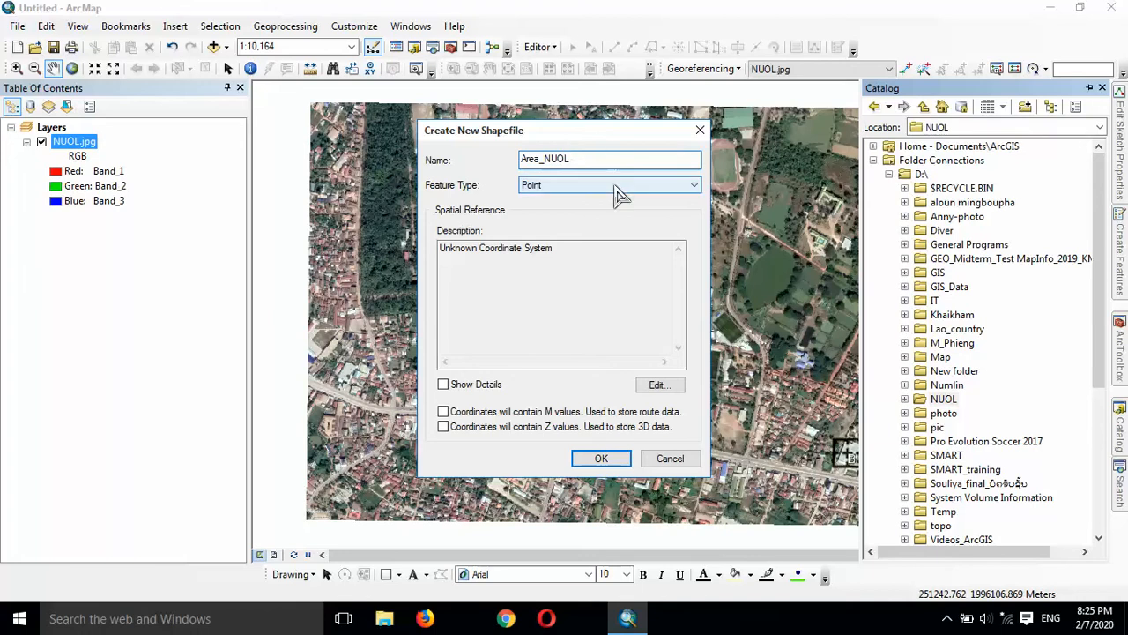
click(551, 189)
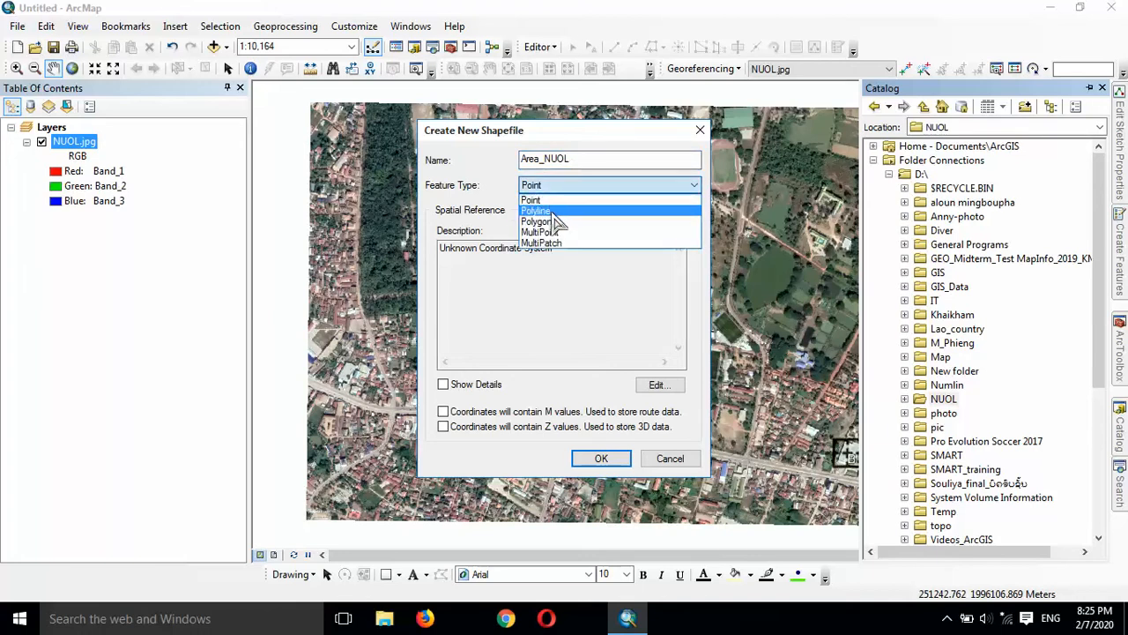
click(541, 221)
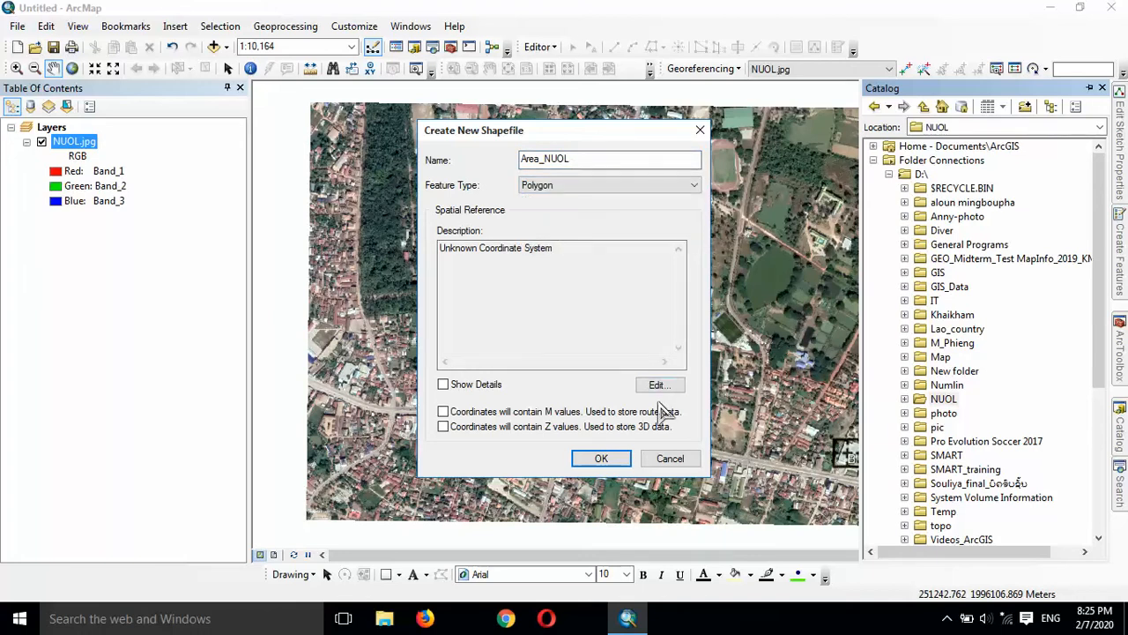
Assign the WGS 1984 UTM Zone 48N coordinate system to Area_NUOL and create the shapefile
click(659, 385)
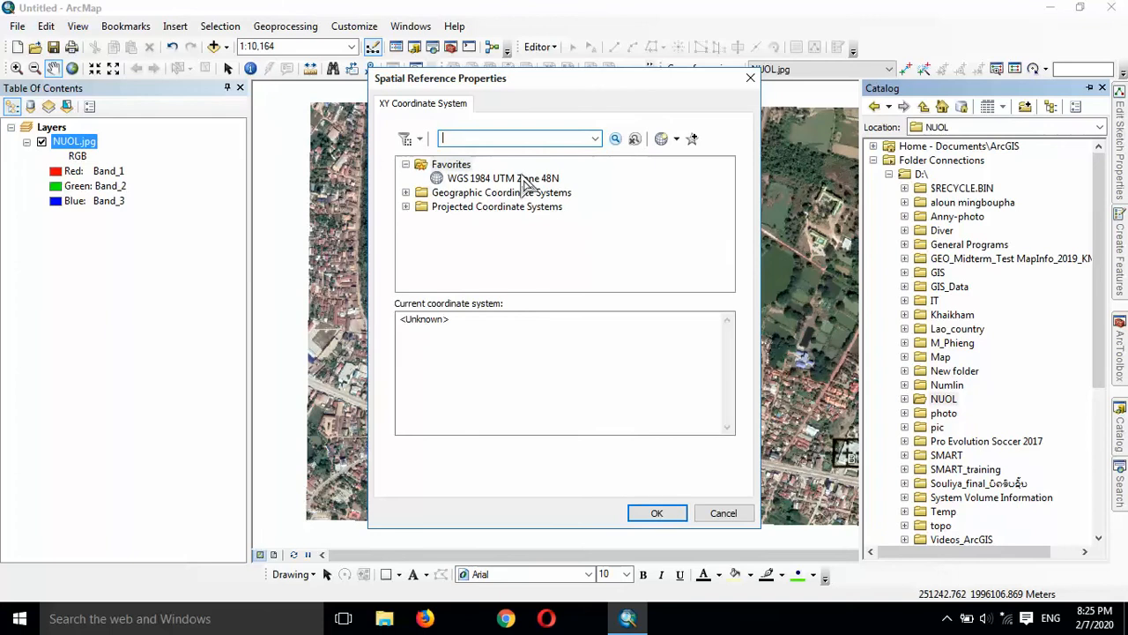
click(528, 179)
click(657, 513)
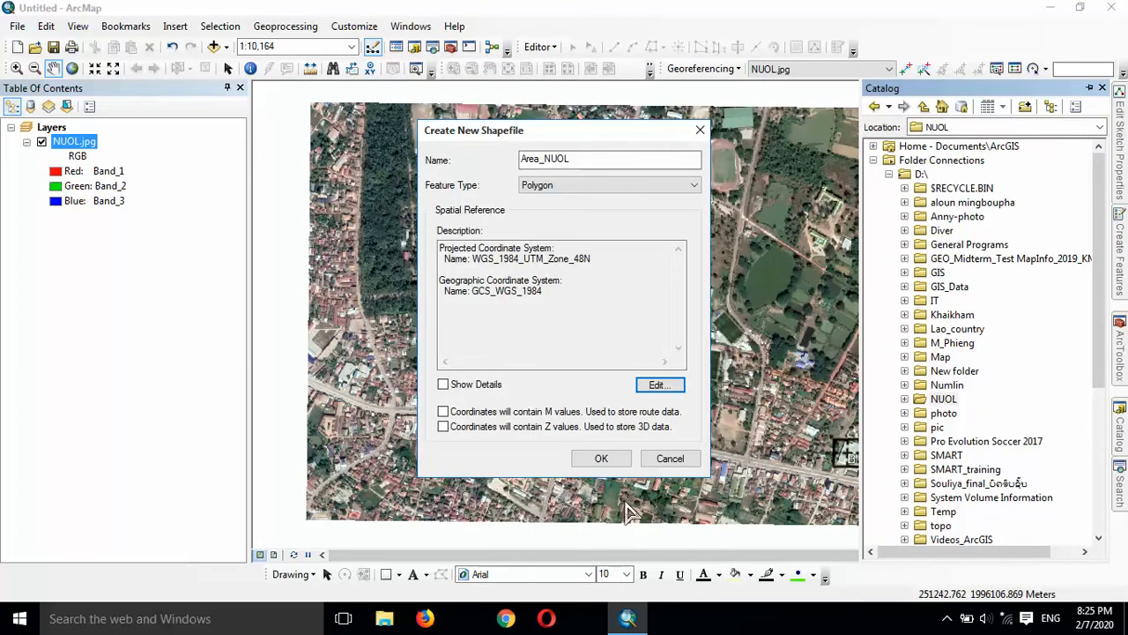
click(602, 459)
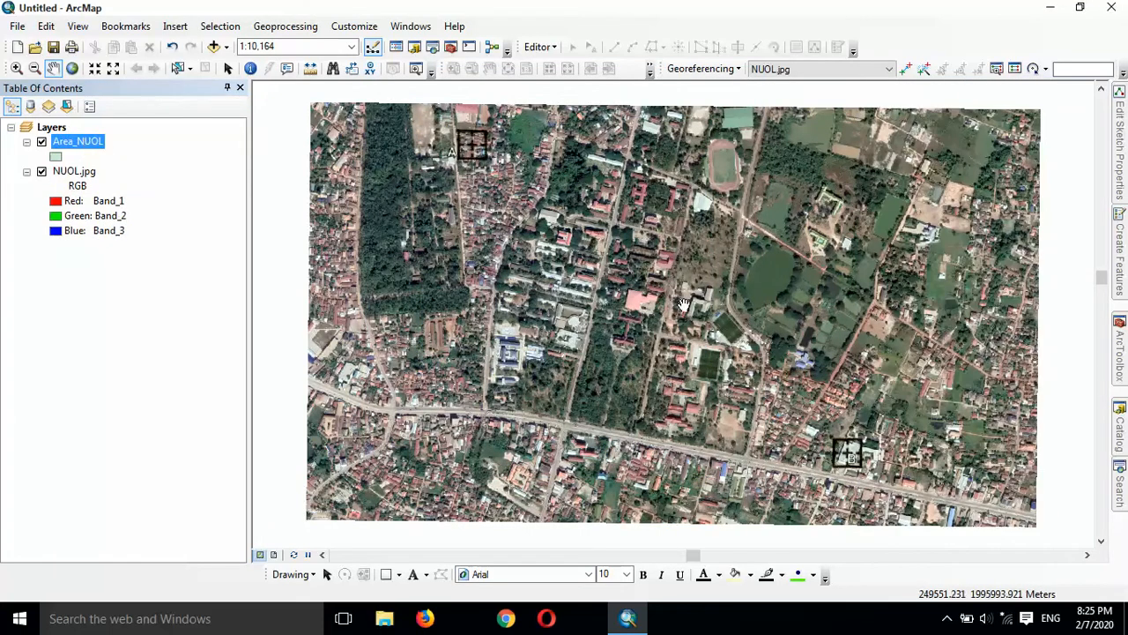
Start another shapefile in the NUOL folder, named Road_NUOL, with the Polyline feature type
mouse_move(1119, 427)
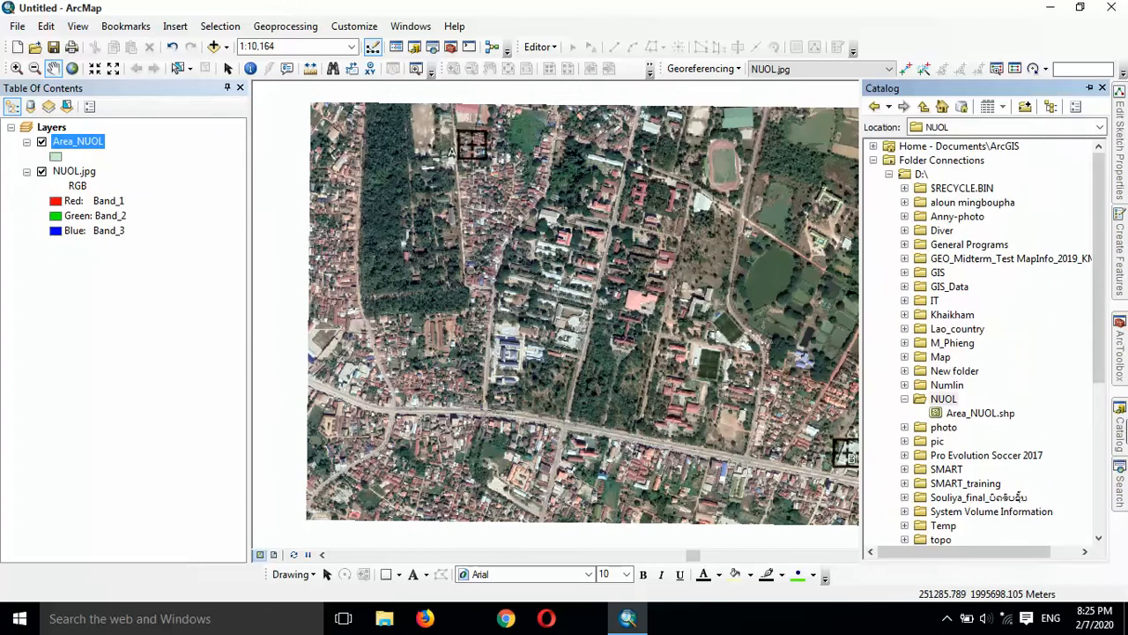
right_click(943, 402)
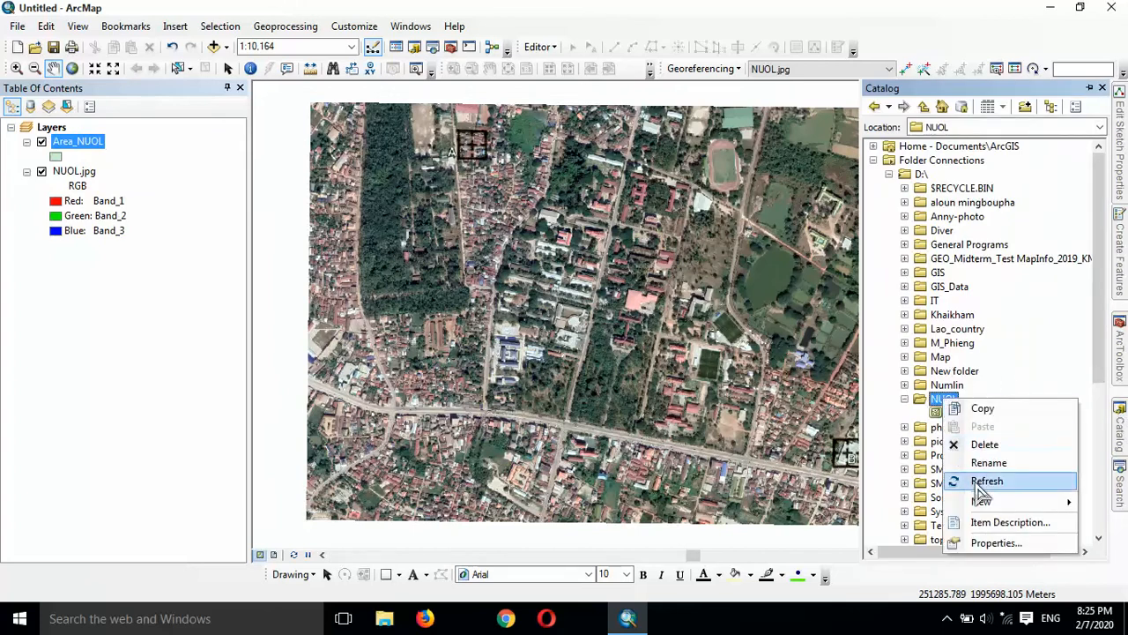
mouse_move(978, 501)
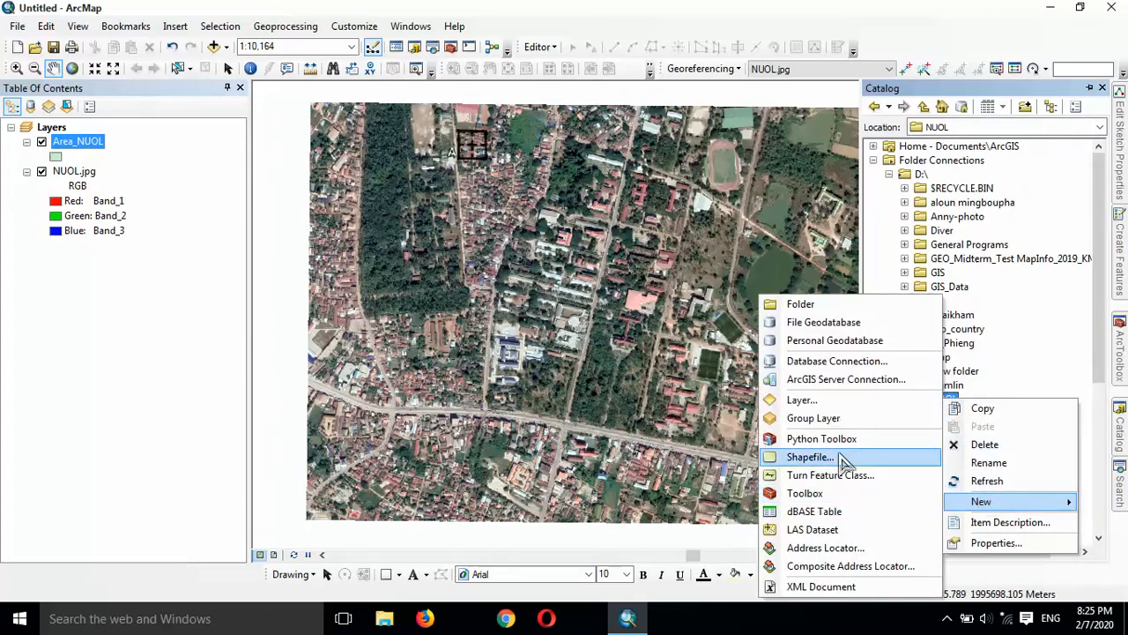
click(869, 457)
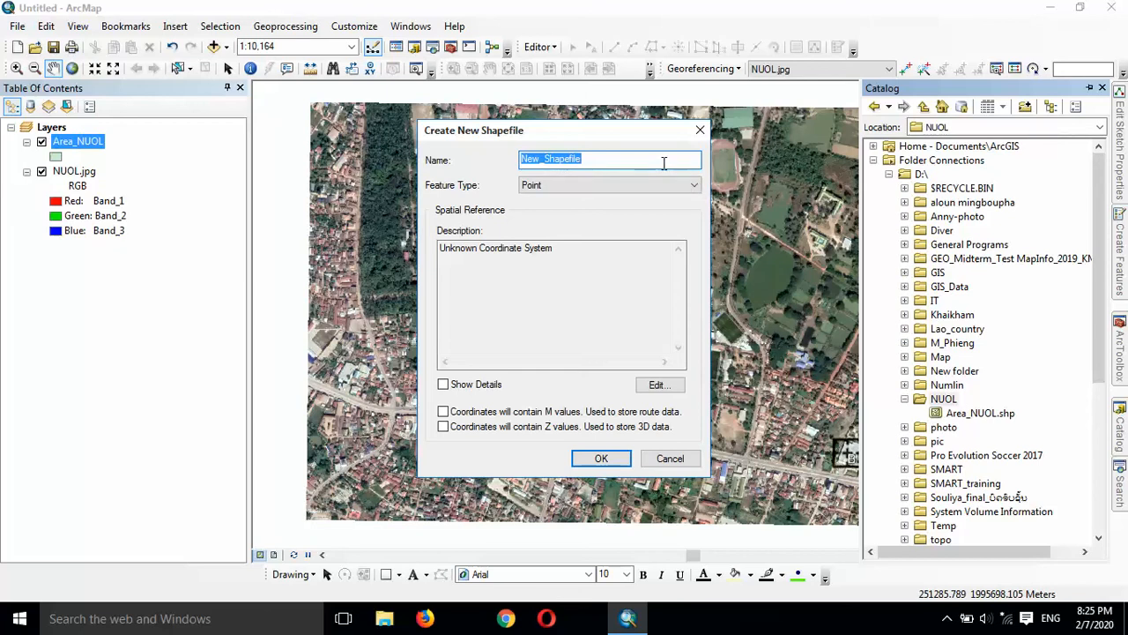
text(Road_NUOL)
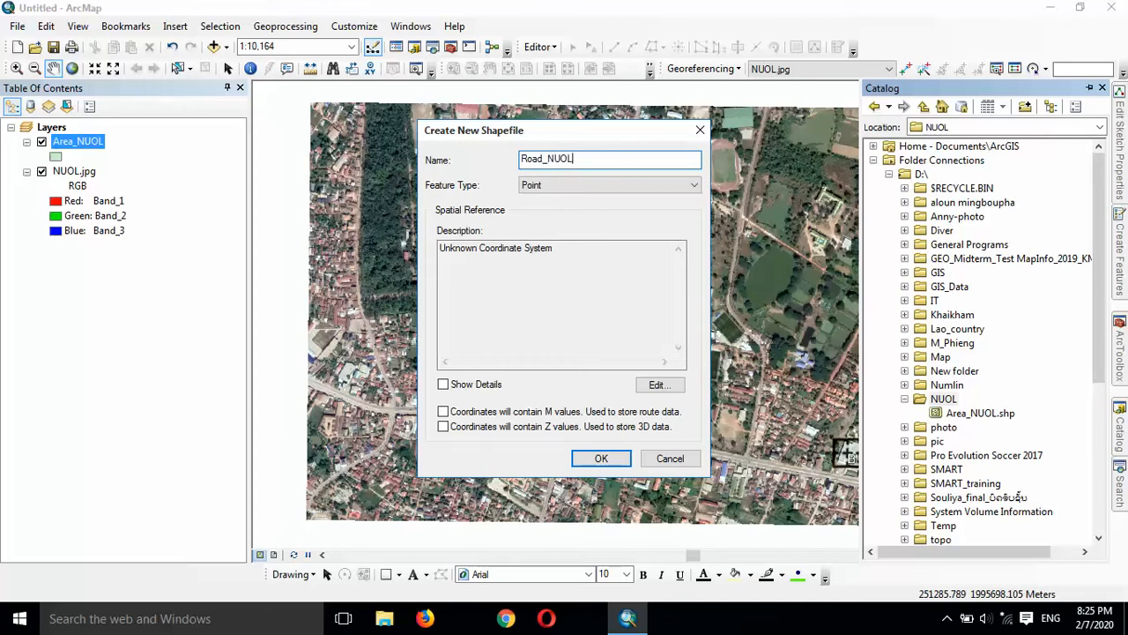
click(667, 185)
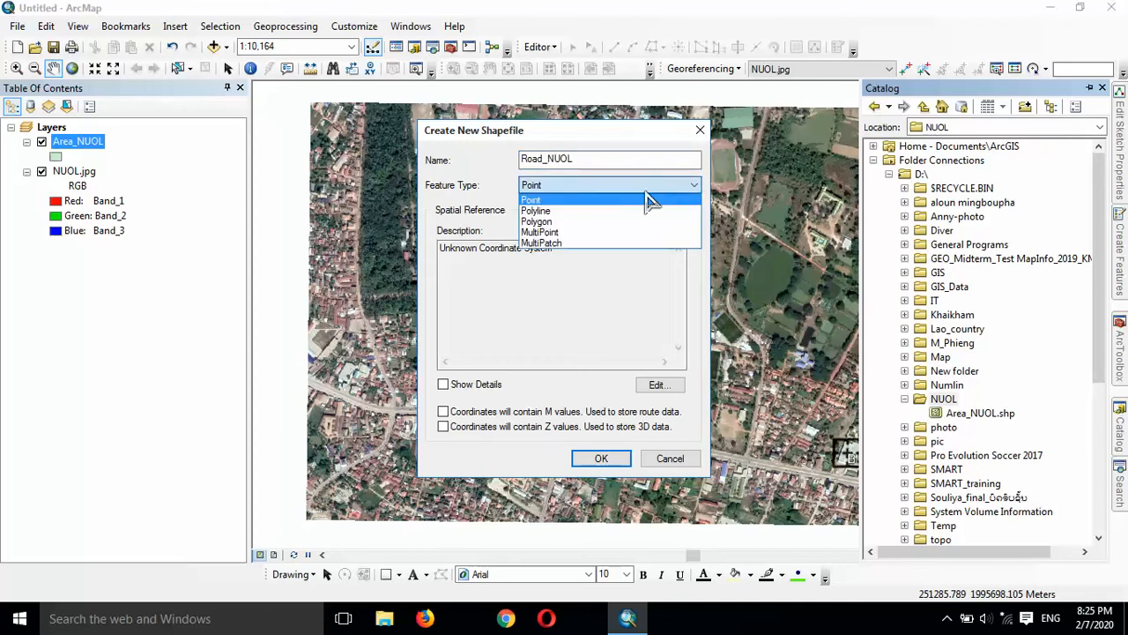
click(553, 213)
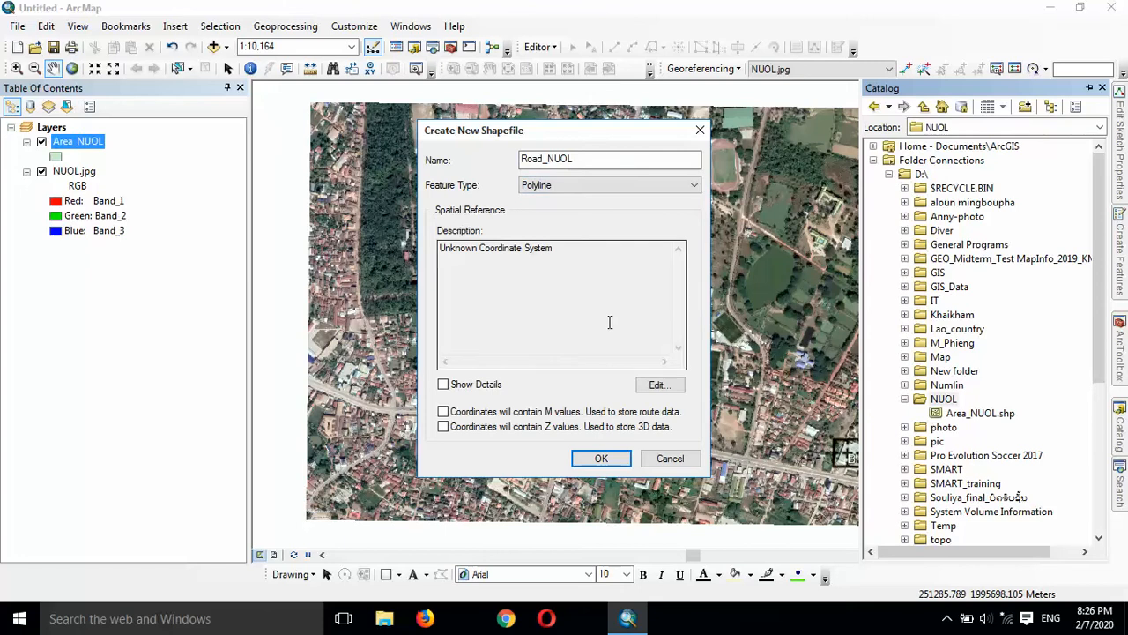
Assign the WGS 1984 UTM Zone 48N coordinate system to Road_NUOL and create the shapefile
click(657, 384)
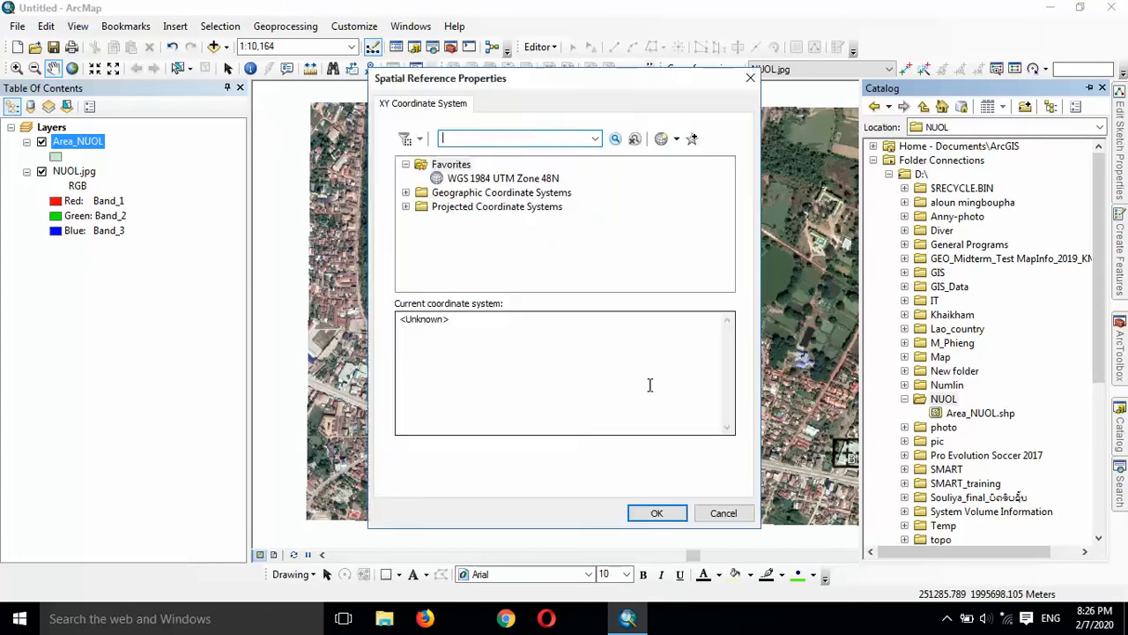
click(538, 179)
click(657, 513)
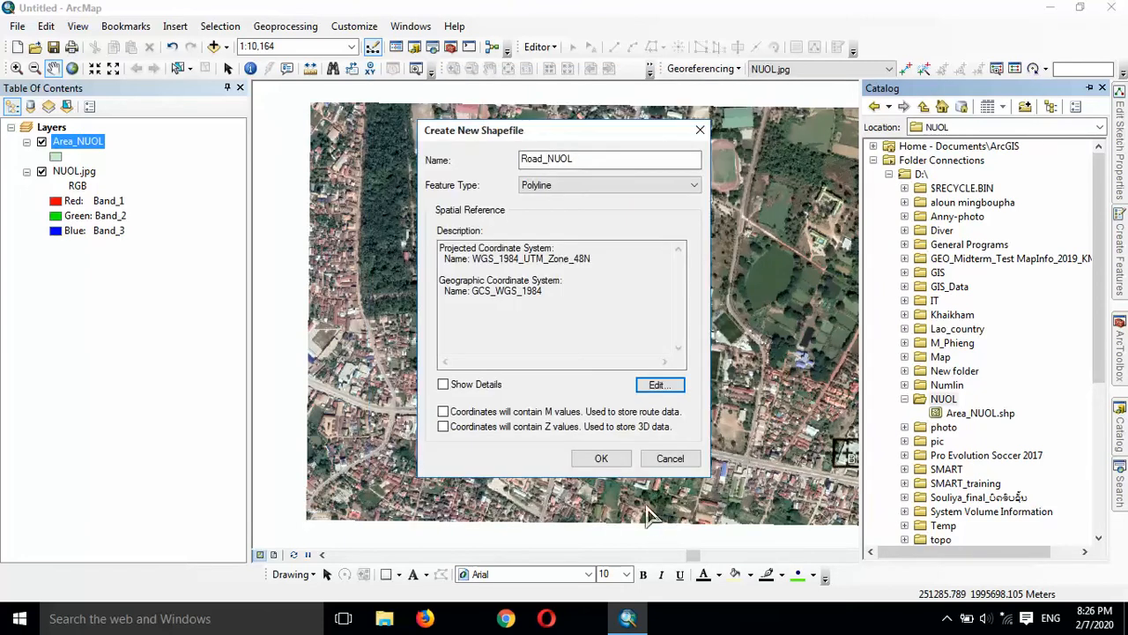
click(600, 459)
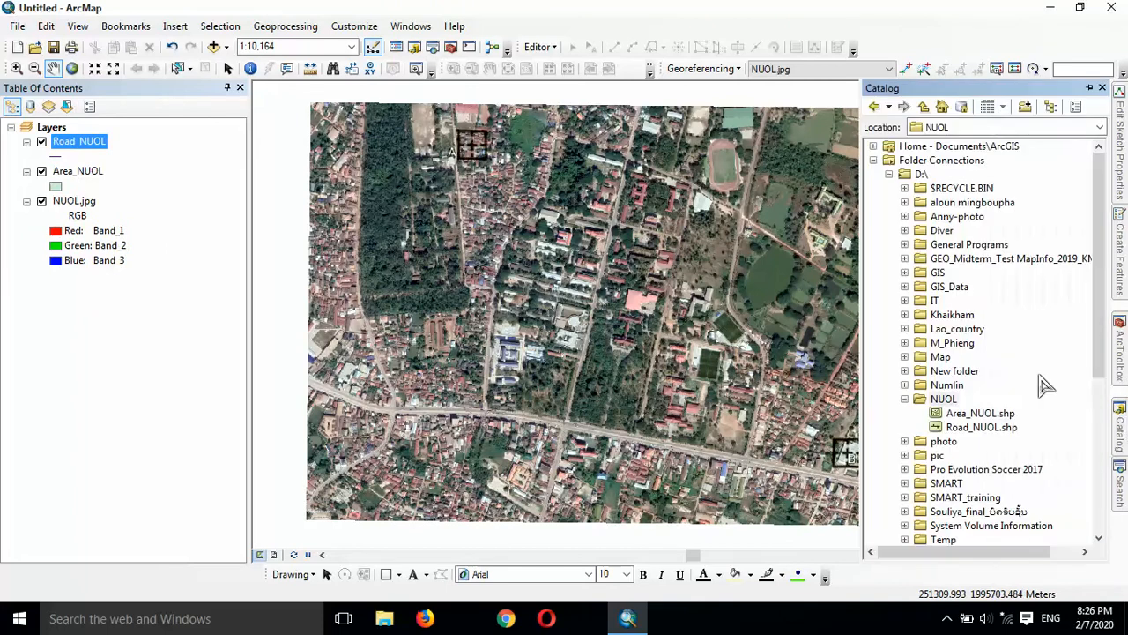
Start a third shapefile in the NUOL folder, named Point_NUOL, with the Point feature type
right_click(945, 401)
mouse_move(987, 500)
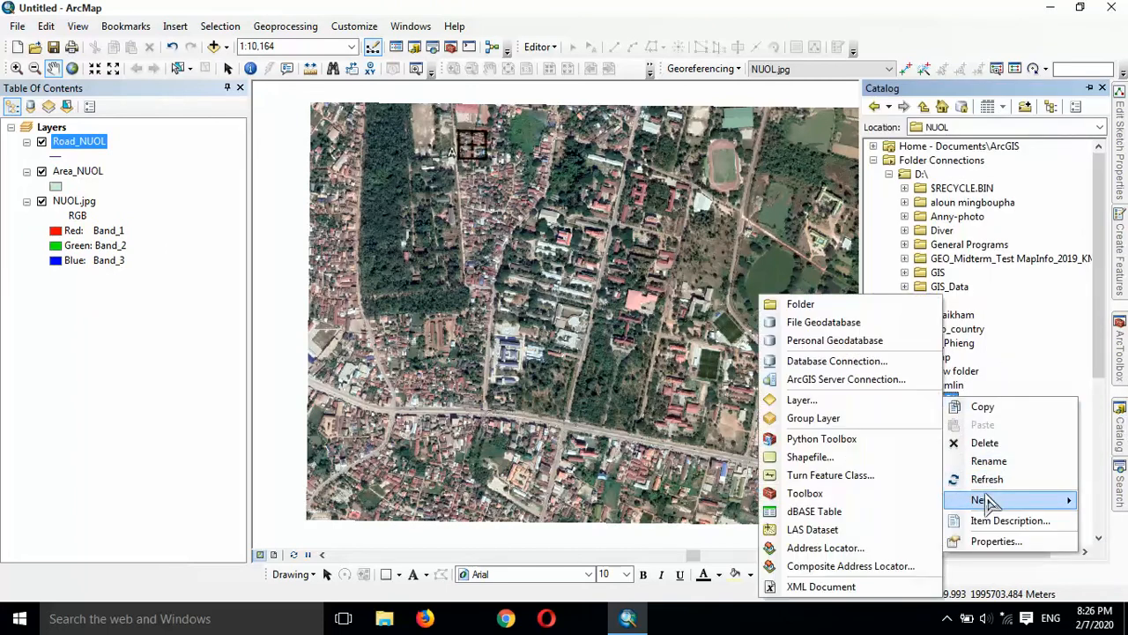
click(816, 456)
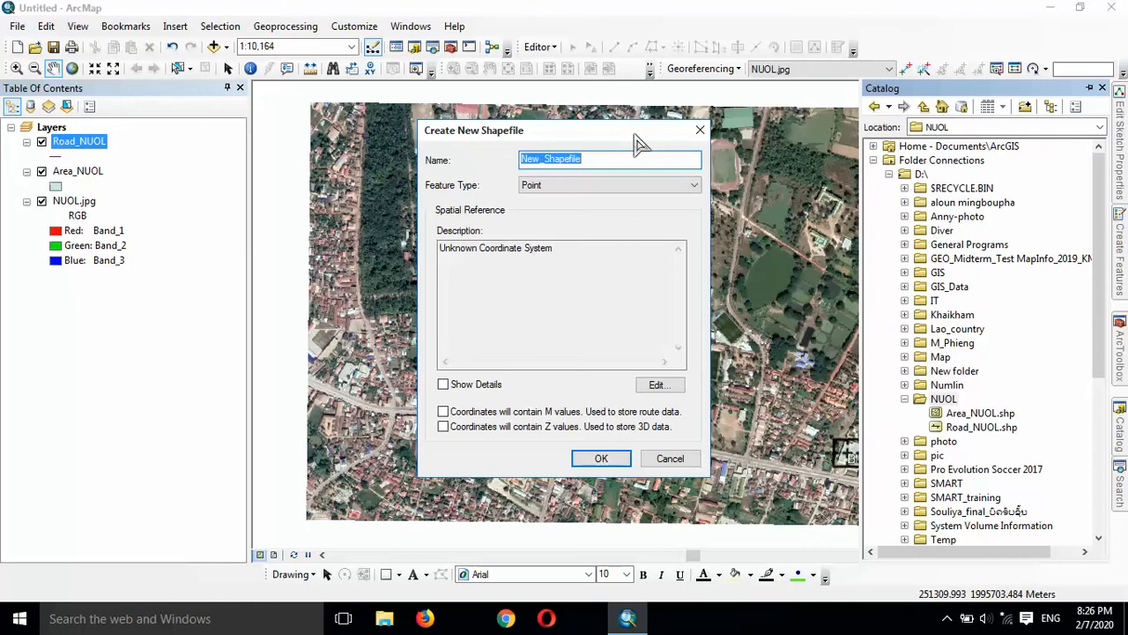
text(Point_NUOL)
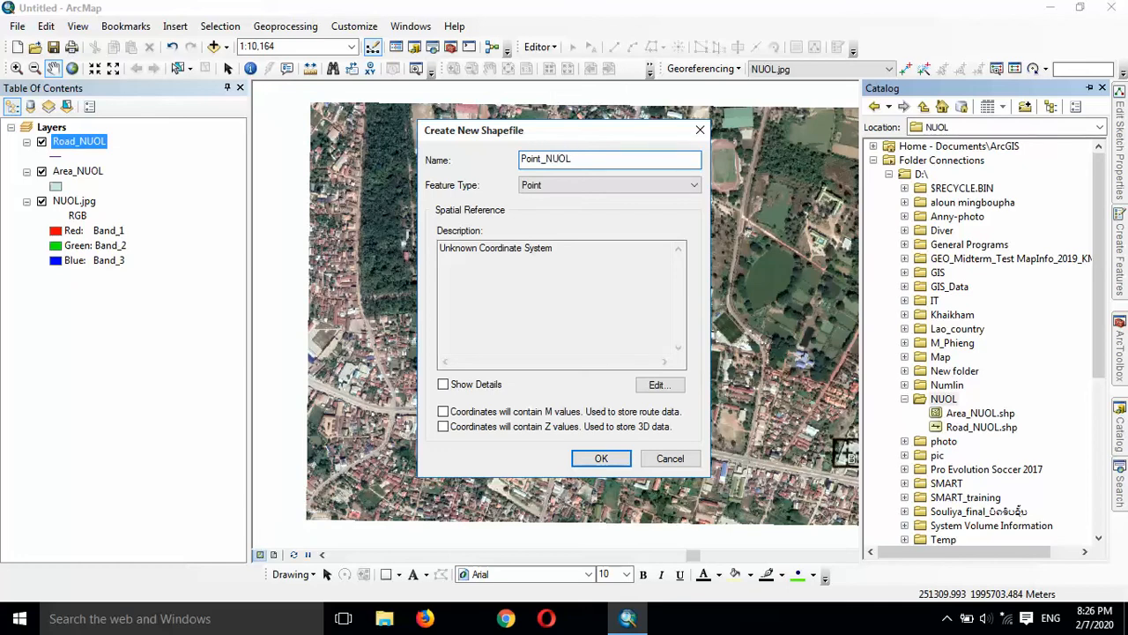
click(553, 187)
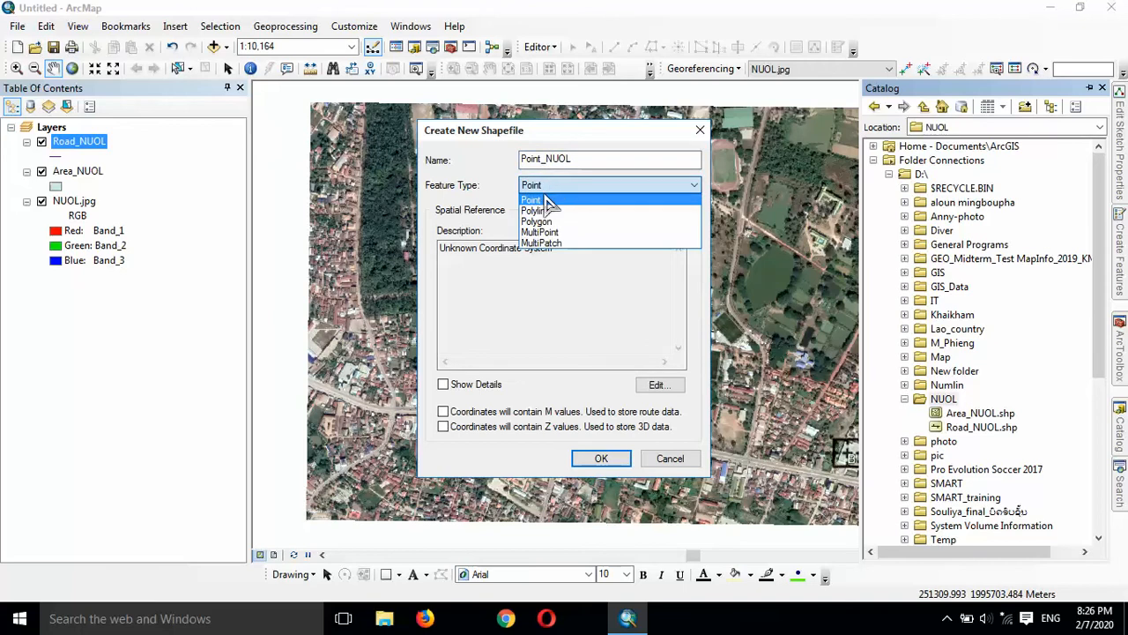
click(572, 201)
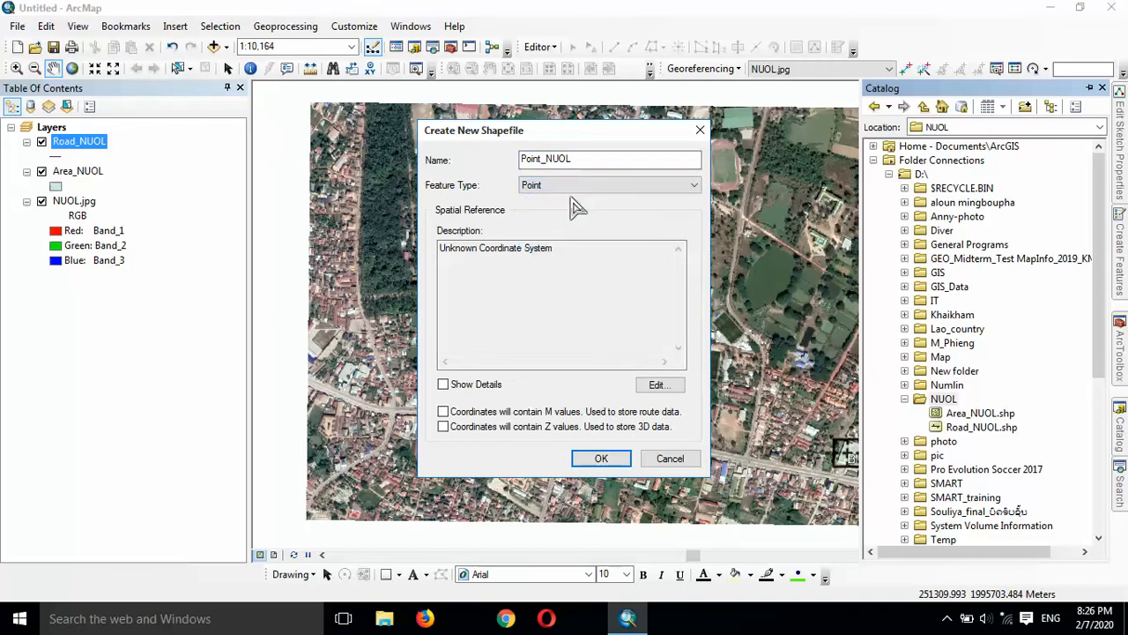
Assign the WGS 1984 UTM Zone 48N coordinate system to Point_NUOL and create the shapefile
click(659, 384)
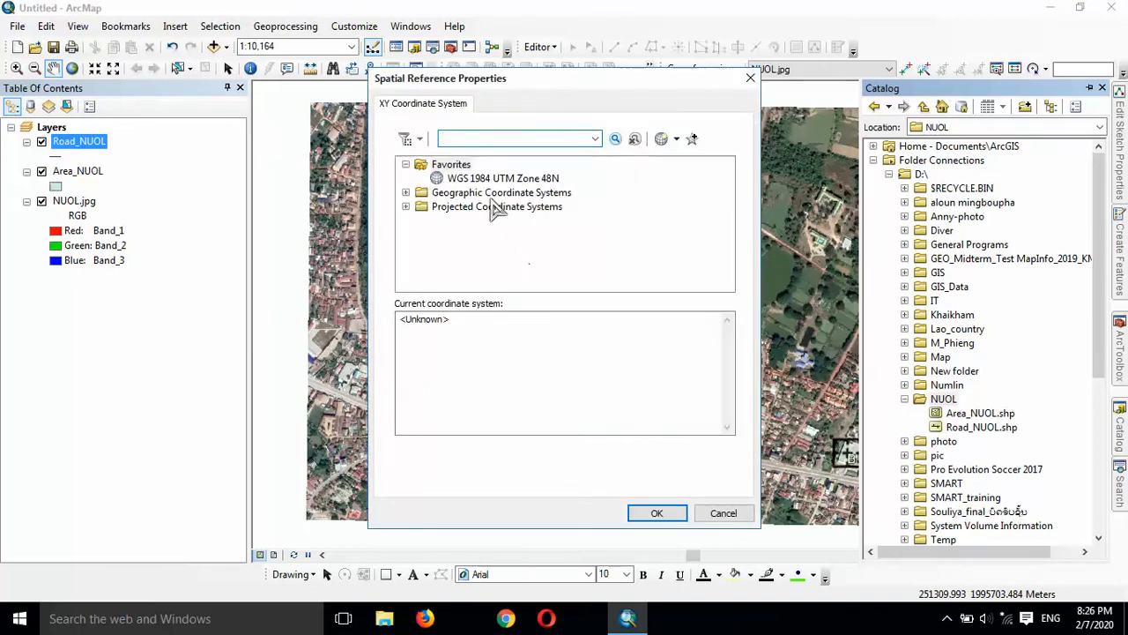
click(493, 179)
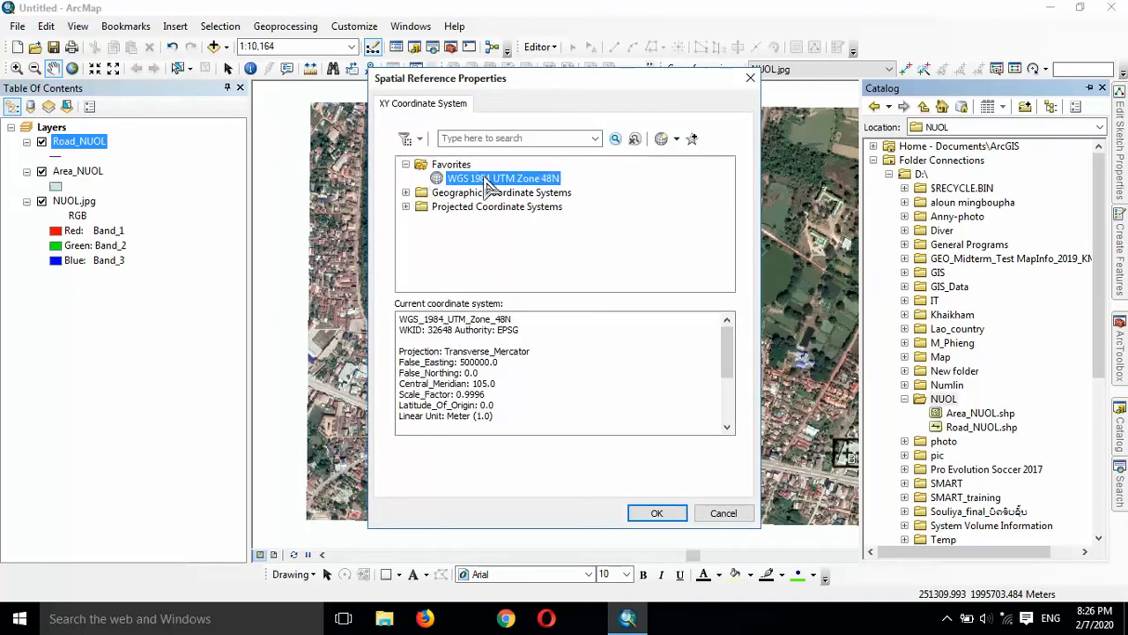
click(656, 513)
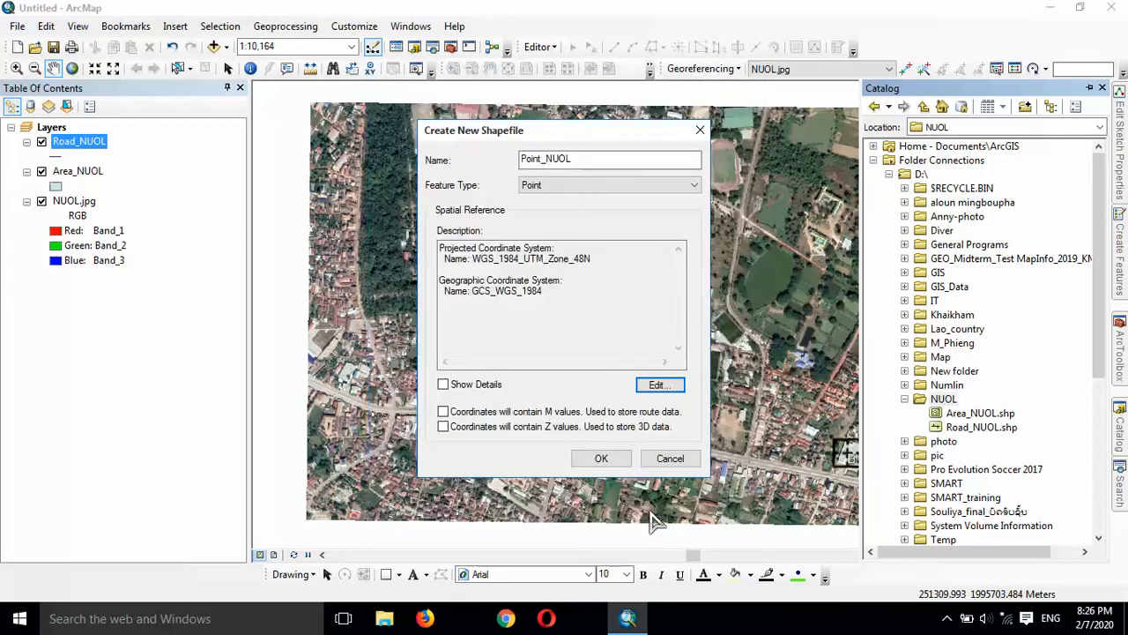
click(599, 460)
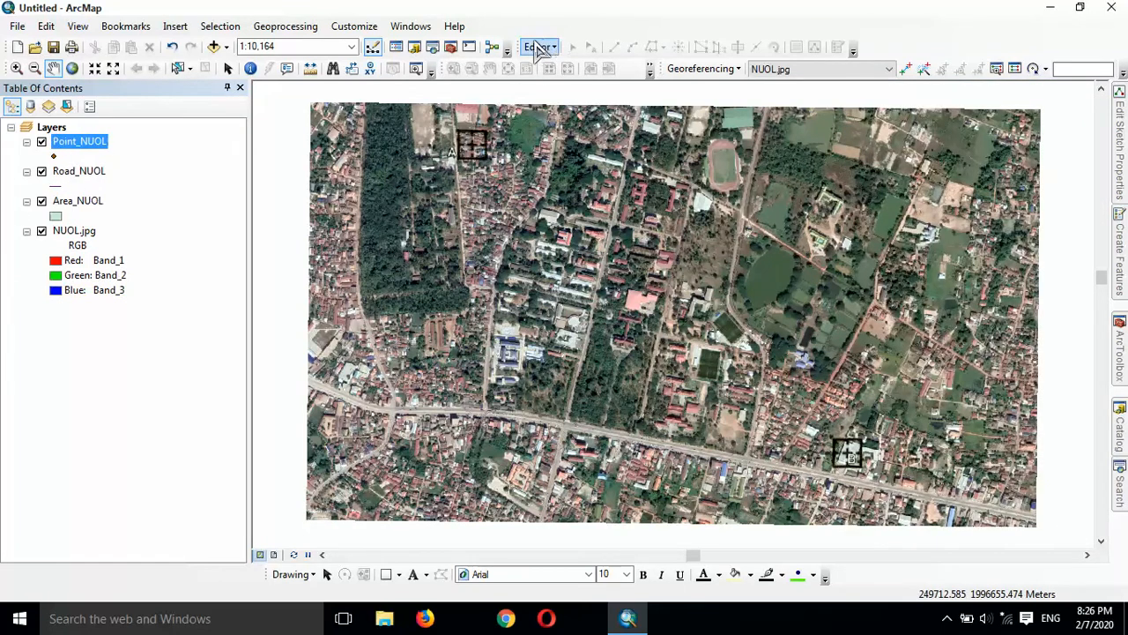
Hide the Editor toolbar and display it again
right_click(947, 51)
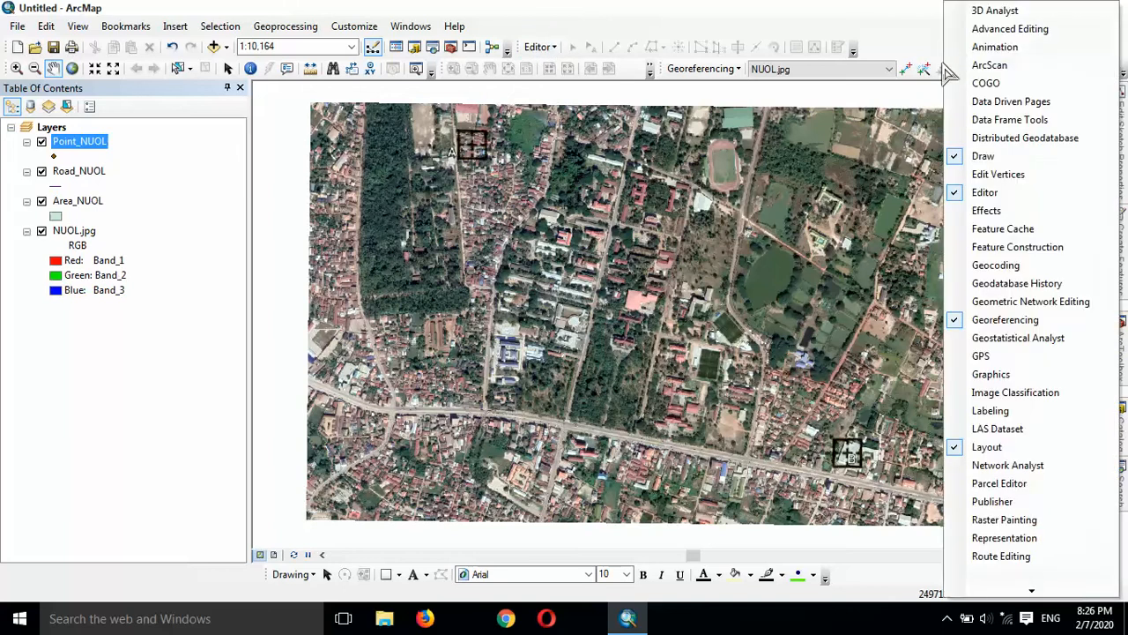
click(961, 189)
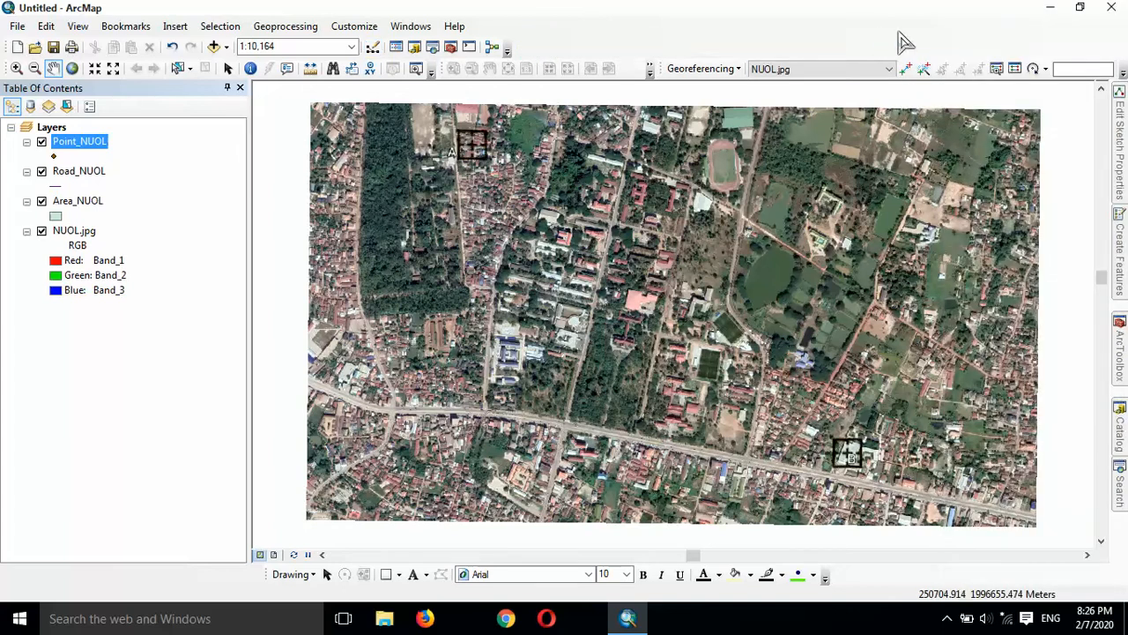
right_click(848, 48)
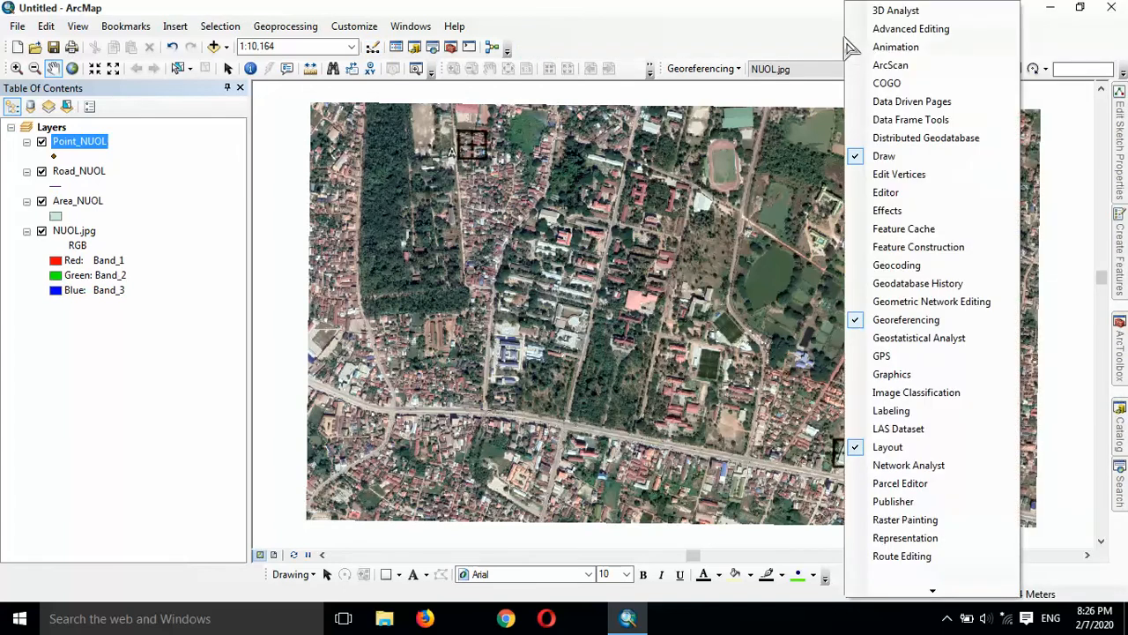
click(873, 194)
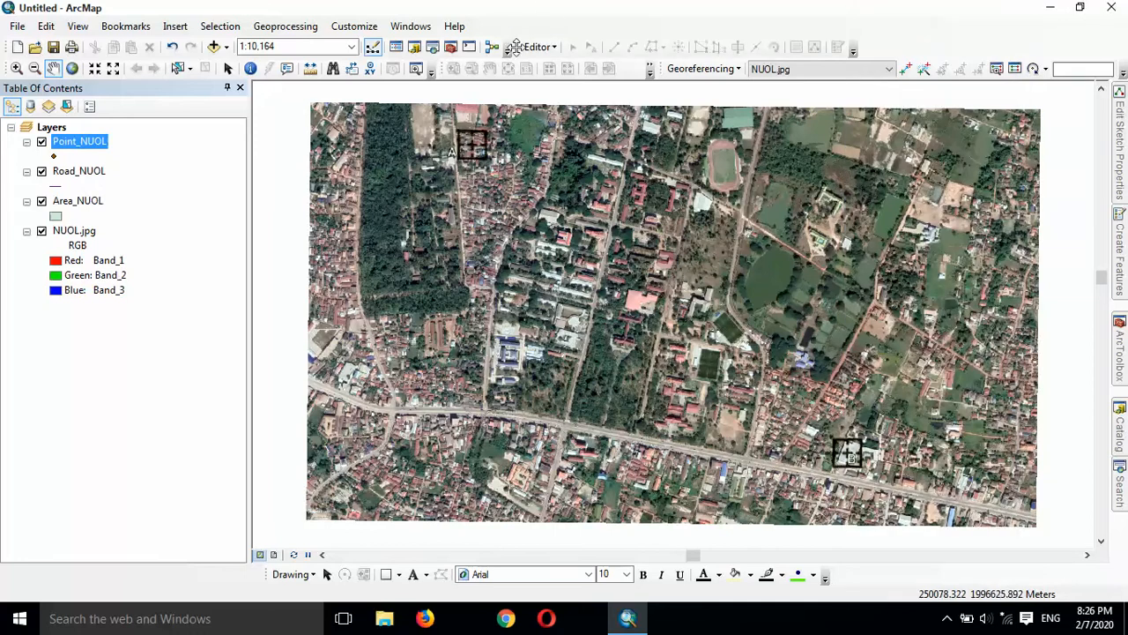
Undock the Editor toolbar so it floats over the map and start an editing session
drag(519, 51, 520, 159)
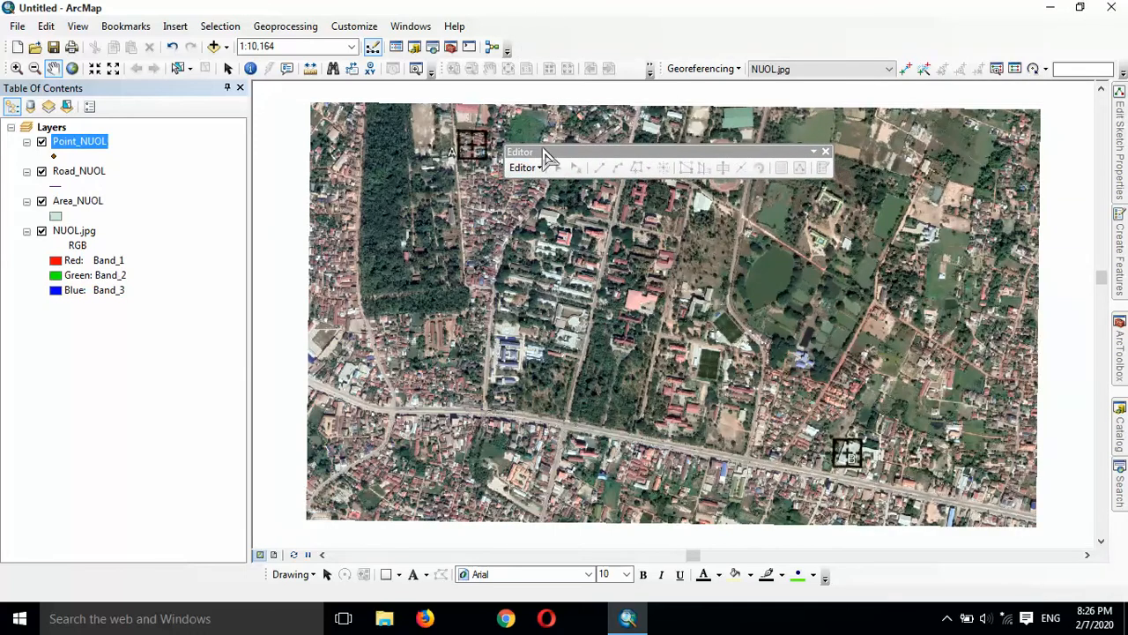
click(523, 167)
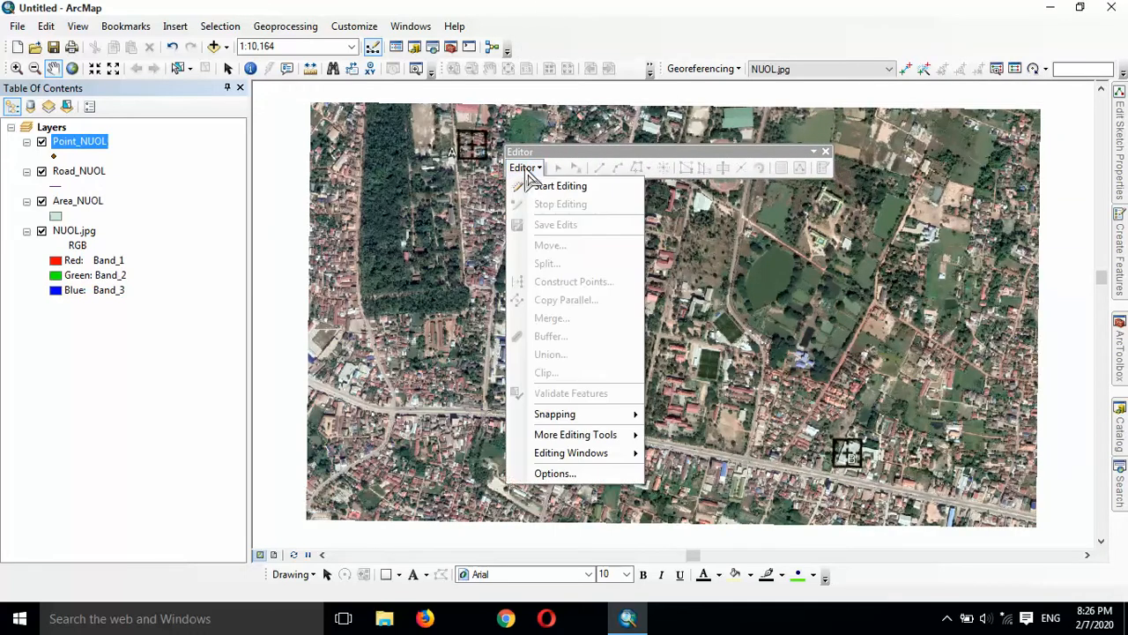
click(536, 186)
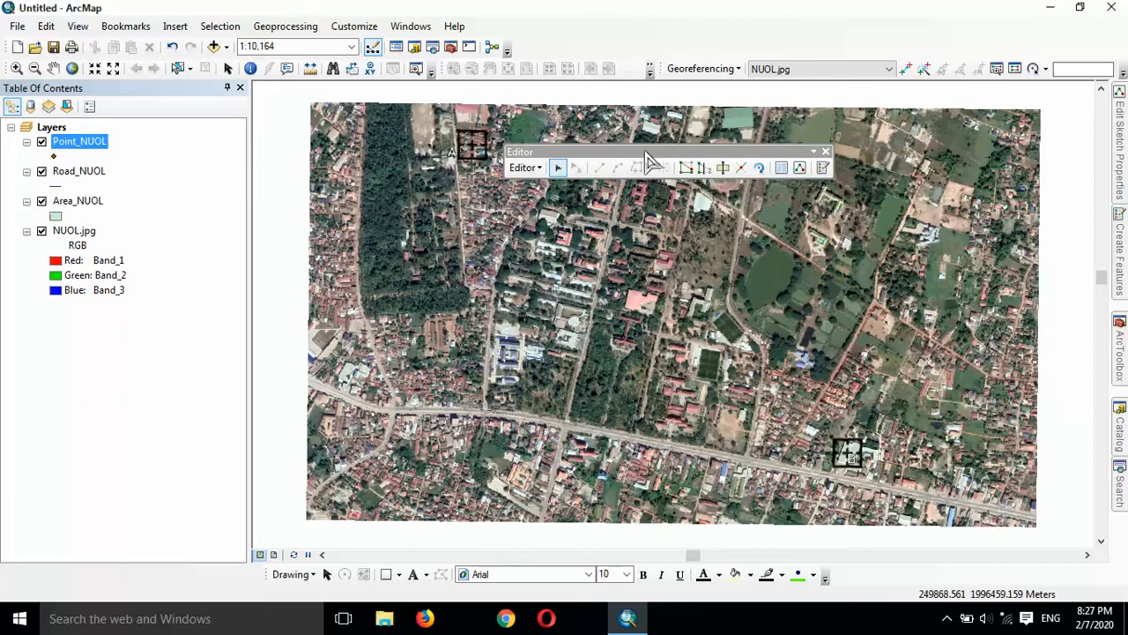
Move the floating Editor toolbar to the map's upper edge and choose the Area_NUOL template for creating features
drag(648, 158, 594, 116)
click(769, 126)
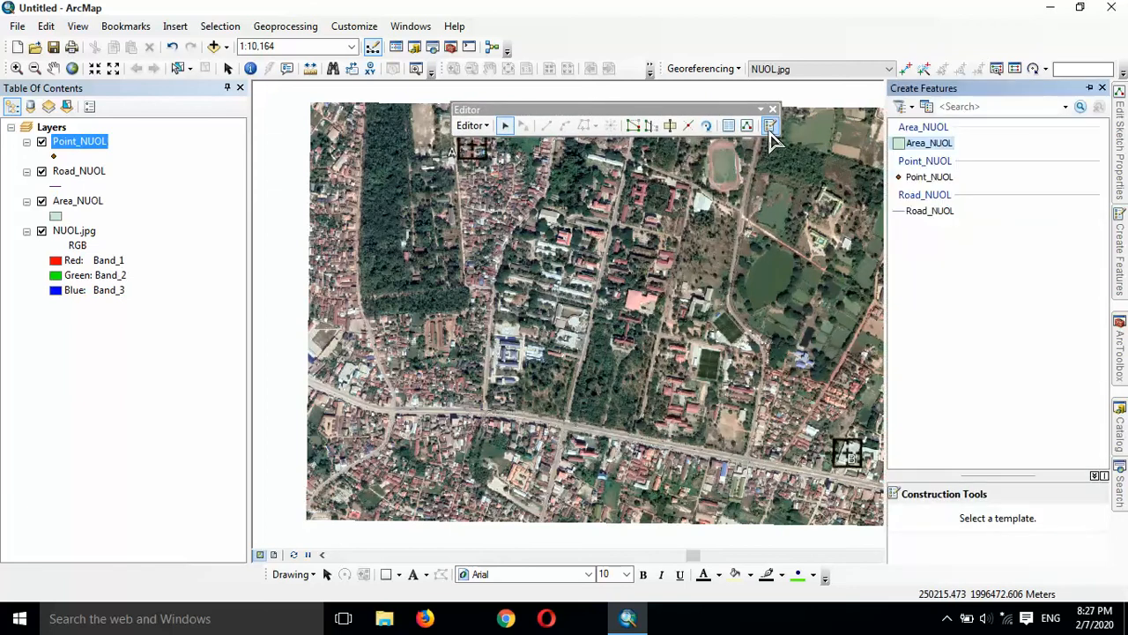
click(932, 145)
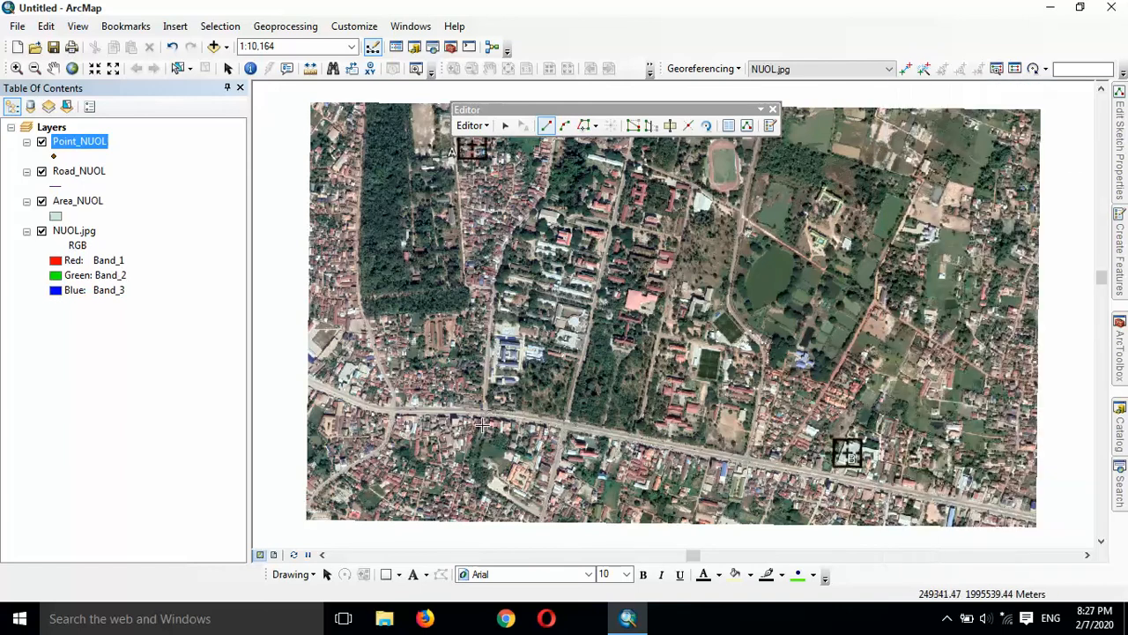
Start the Area_NUOL polygon at the campus's southwest road junction and trace its western edge north along the road to the side-street junction
scroll(496, 408, down, 5)
scroll(496, 408, down, 3)
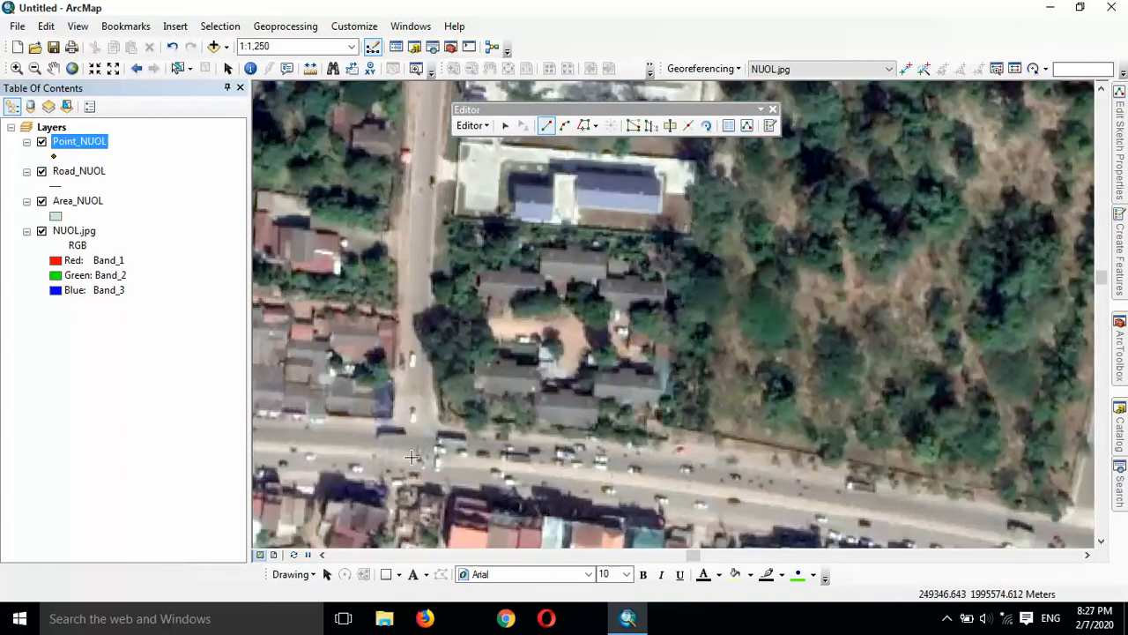
click(408, 456)
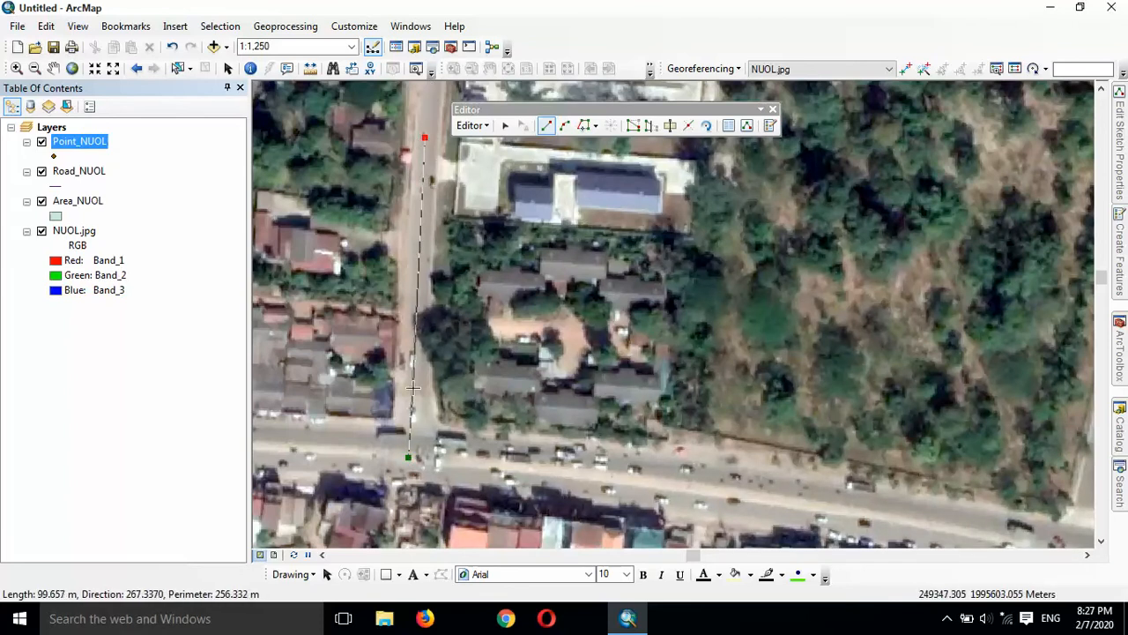
mouse_move(442, 186)
mouse_down()
mouse_move(442, 417)
mouse_move(421, 498)
mouse_up()
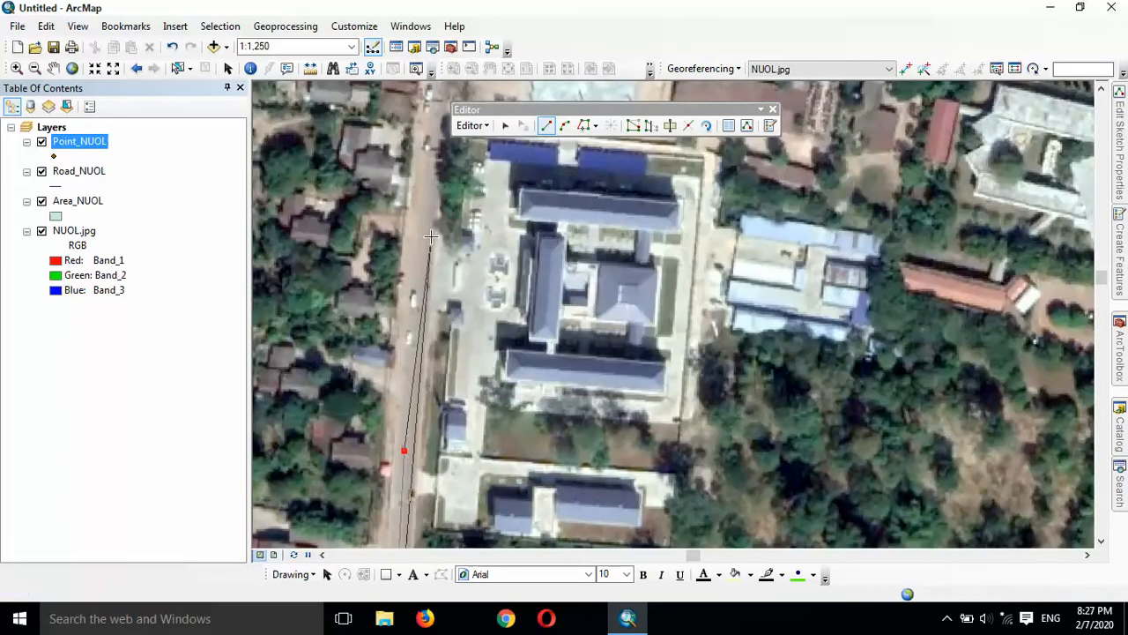
click(426, 198)
scroll(445, 144, down, 1)
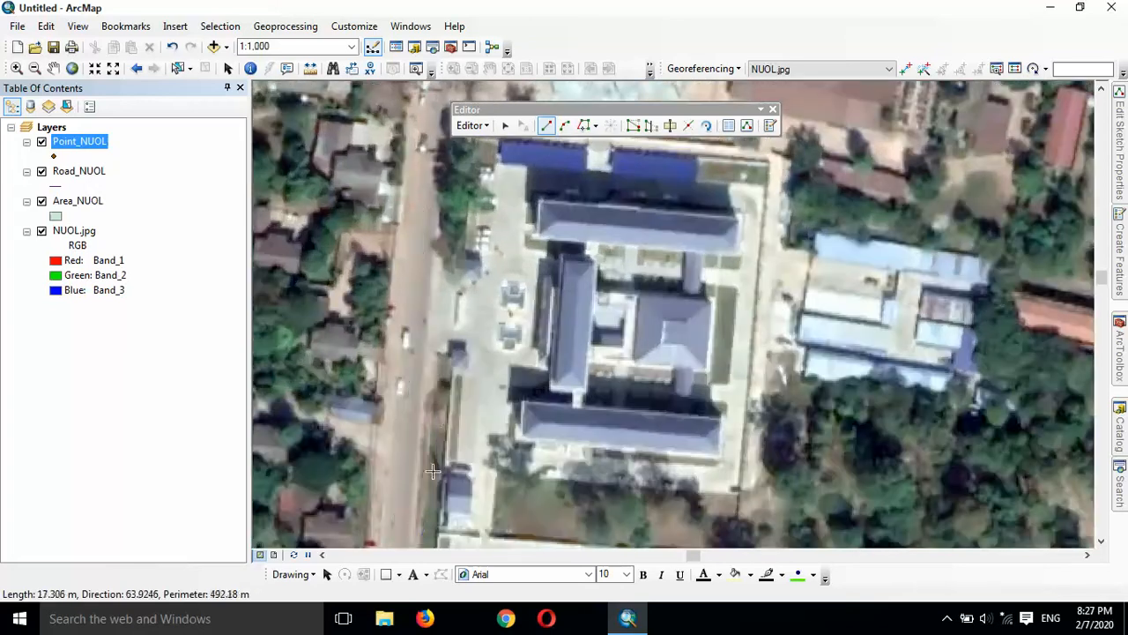
drag(431, 282, 426, 558)
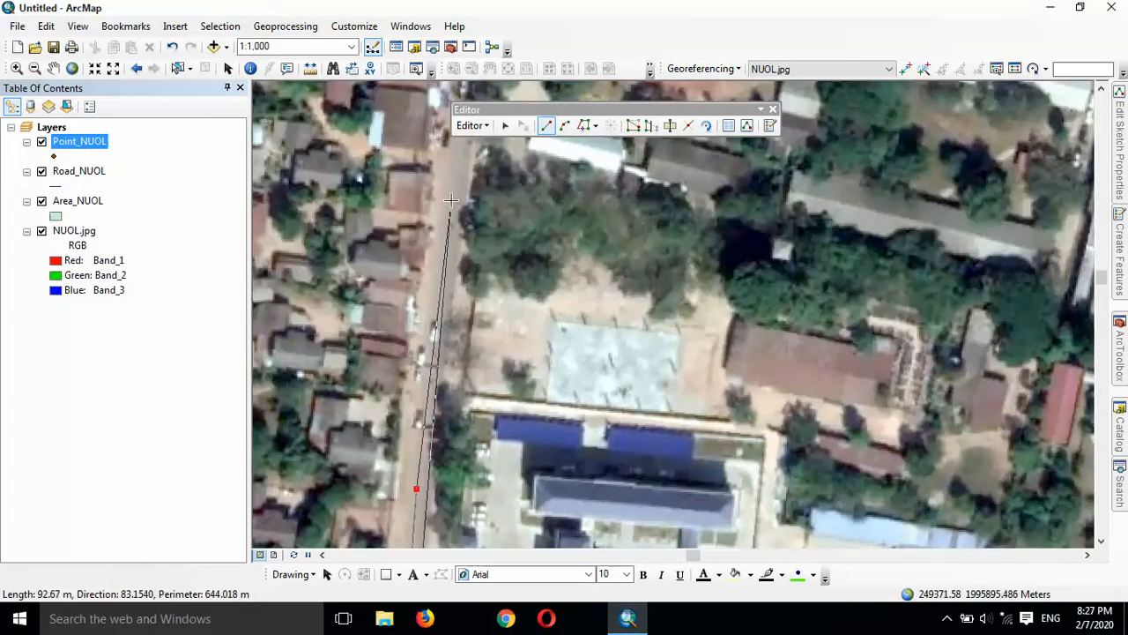
click(453, 203)
drag(472, 155, 448, 431)
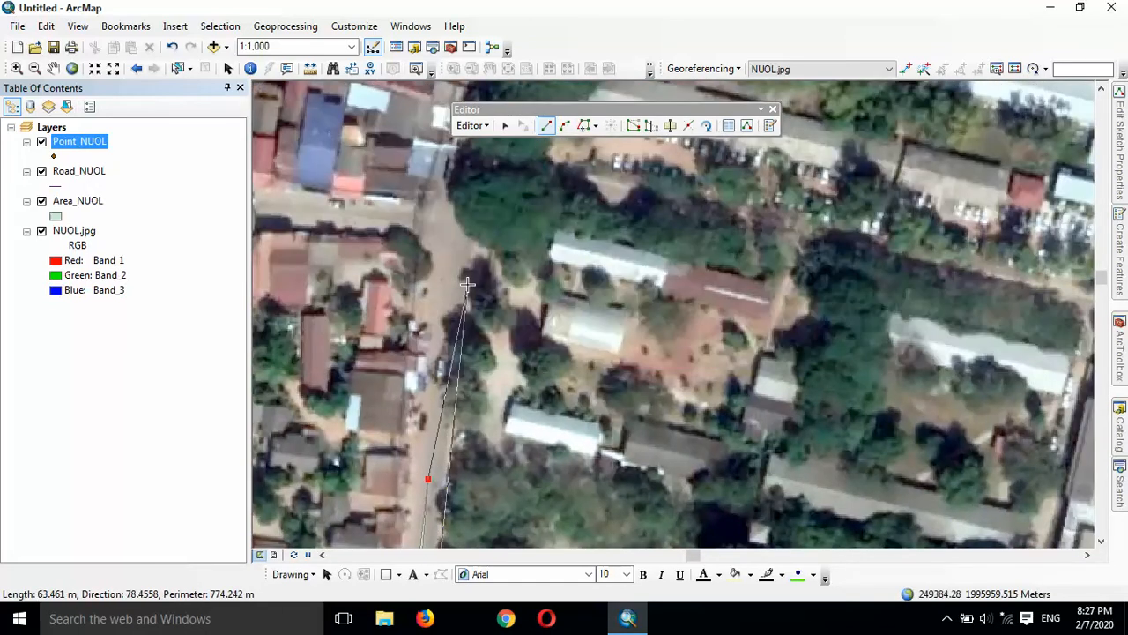
click(454, 220)
Continue the Area_NUOL boundary northeast along the lane between the houses and the campus, adding vertices at its bends
drag(501, 151, 442, 424)
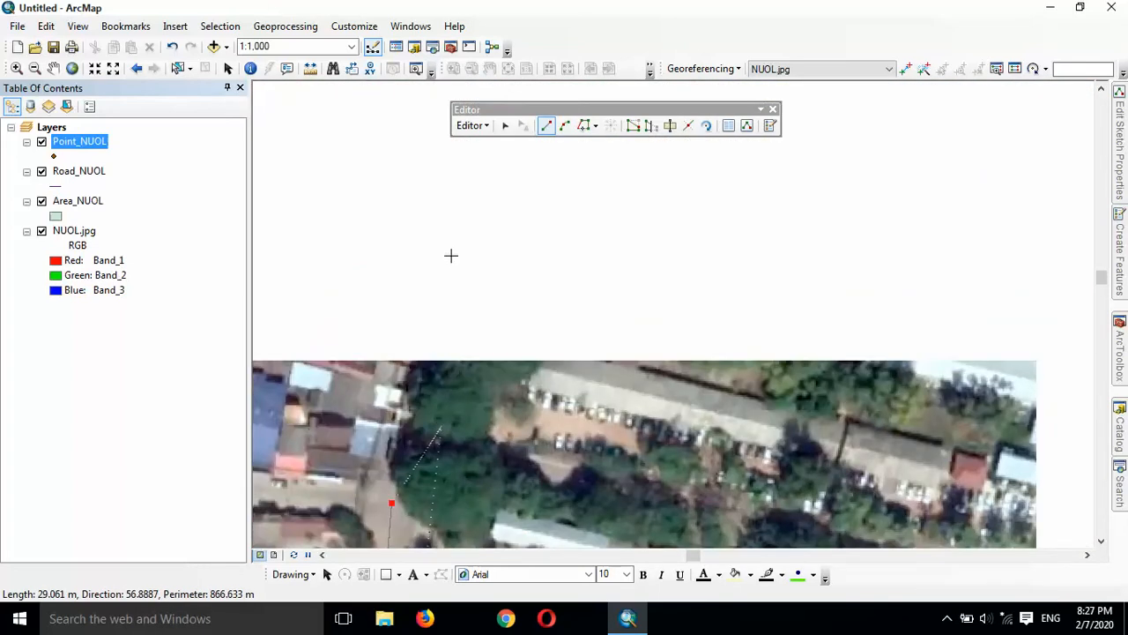
click(457, 230)
drag(498, 167, 441, 573)
click(505, 370)
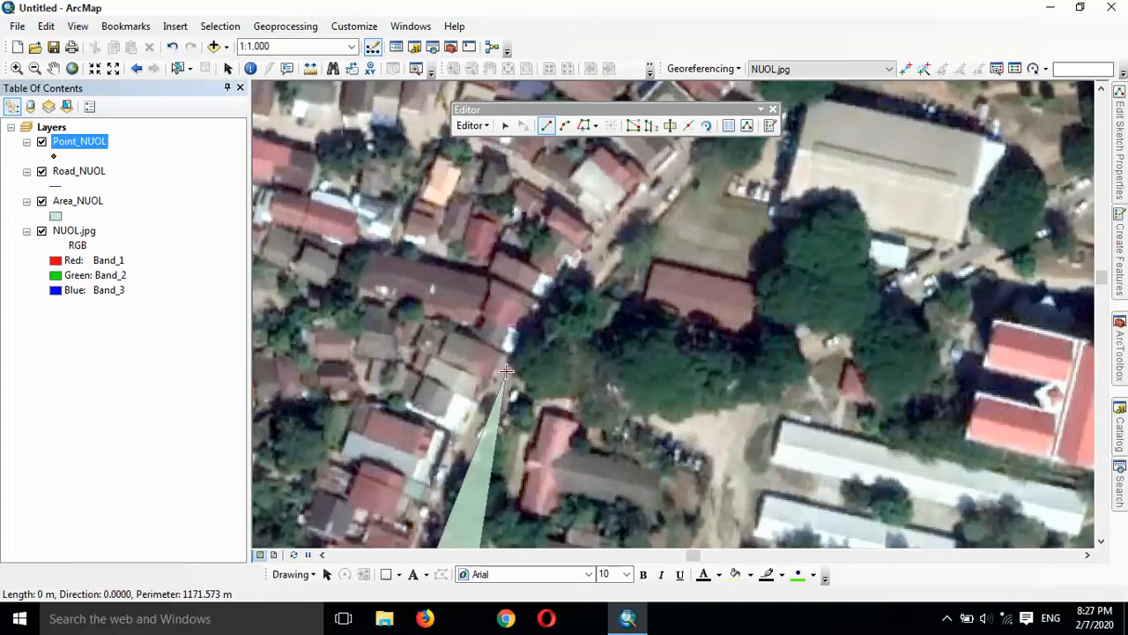
click(674, 169)
drag(692, 163, 616, 364)
click(696, 251)
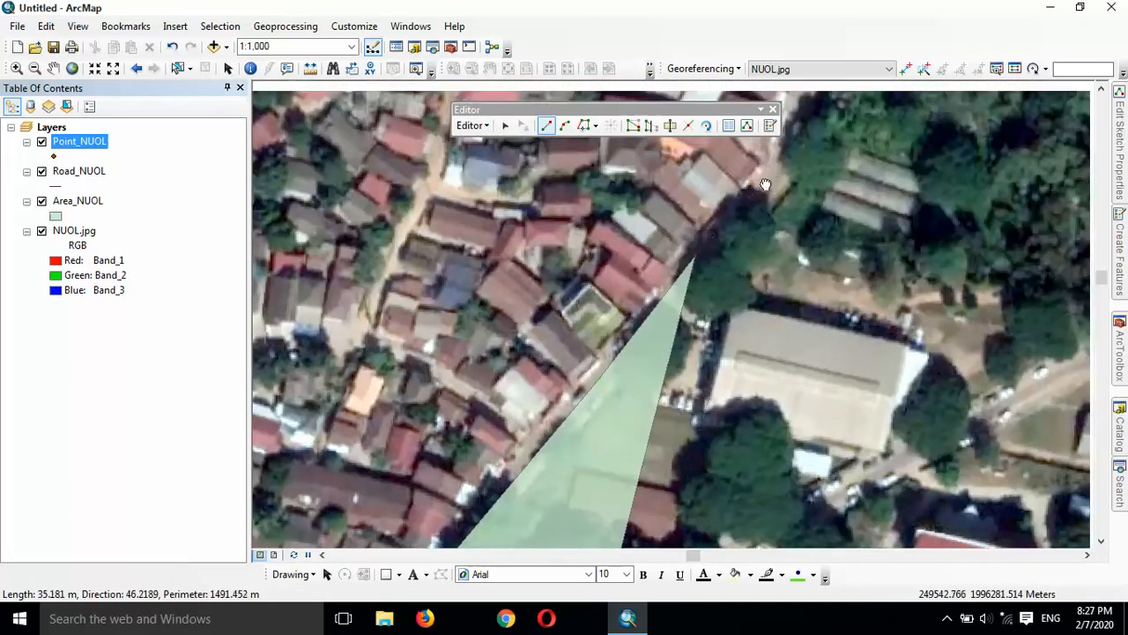
drag(773, 175, 602, 376)
click(614, 352)
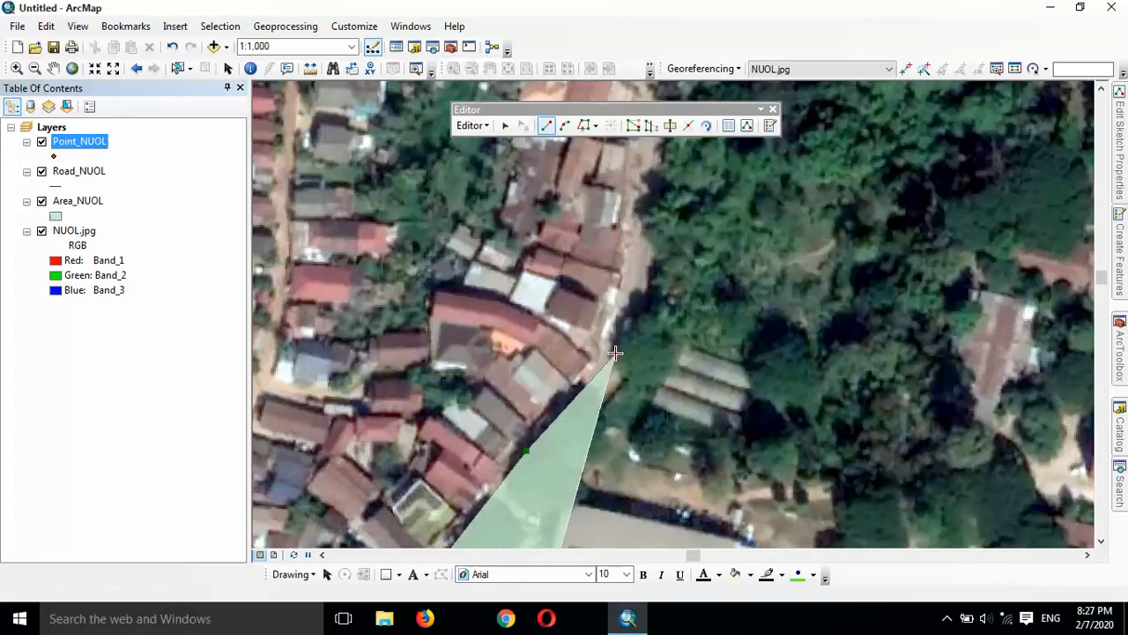
Extend the Area_NUOL boundary north along the dirt road and around the corner at the northern road junction
drag(670, 182, 615, 417)
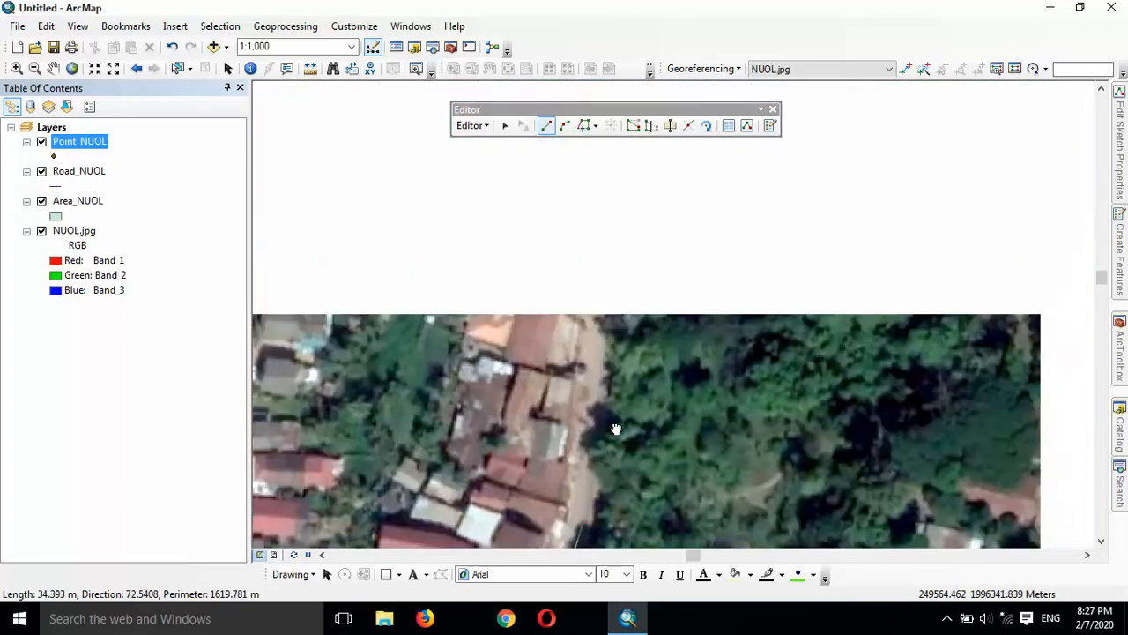
click(619, 180)
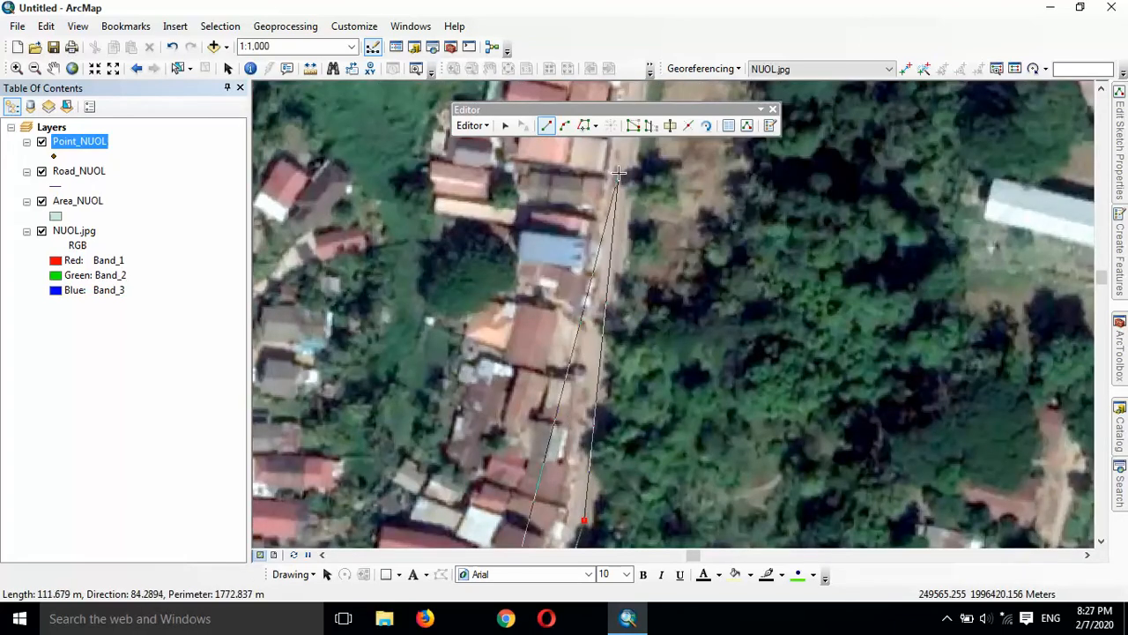
scroll(609, 527, up, 1)
drag(632, 313, 609, 627)
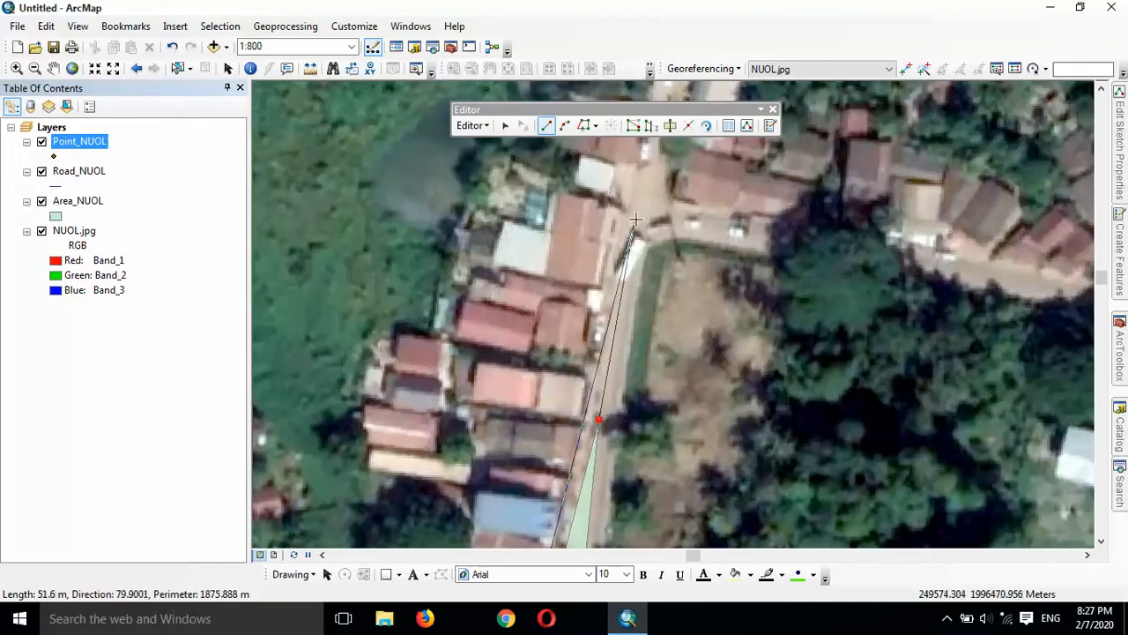
click(633, 221)
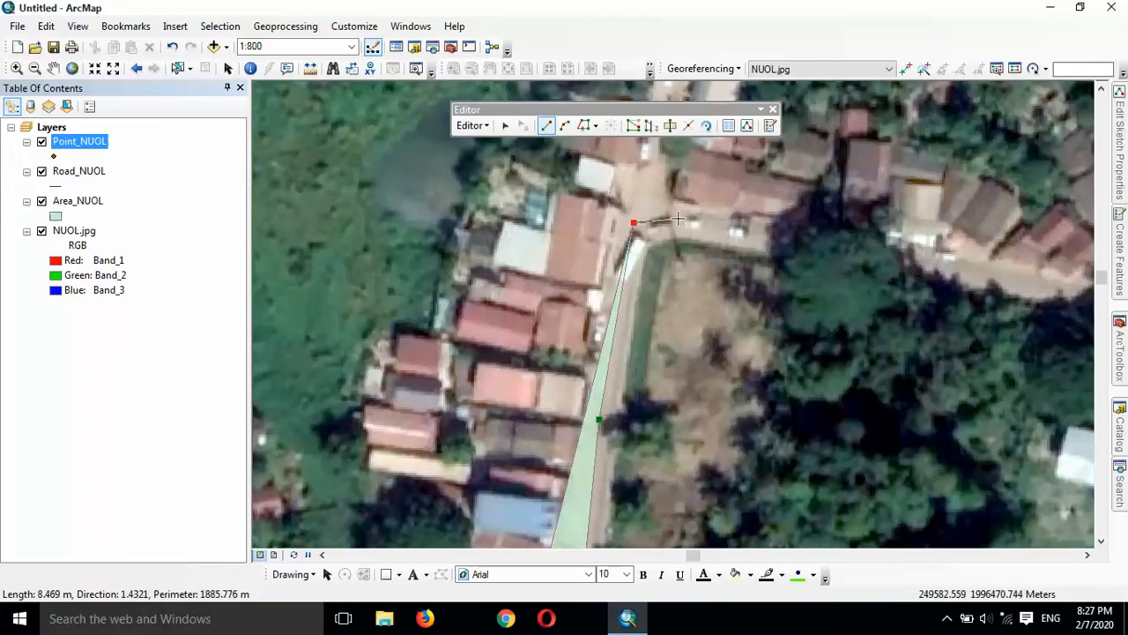
click(667, 219)
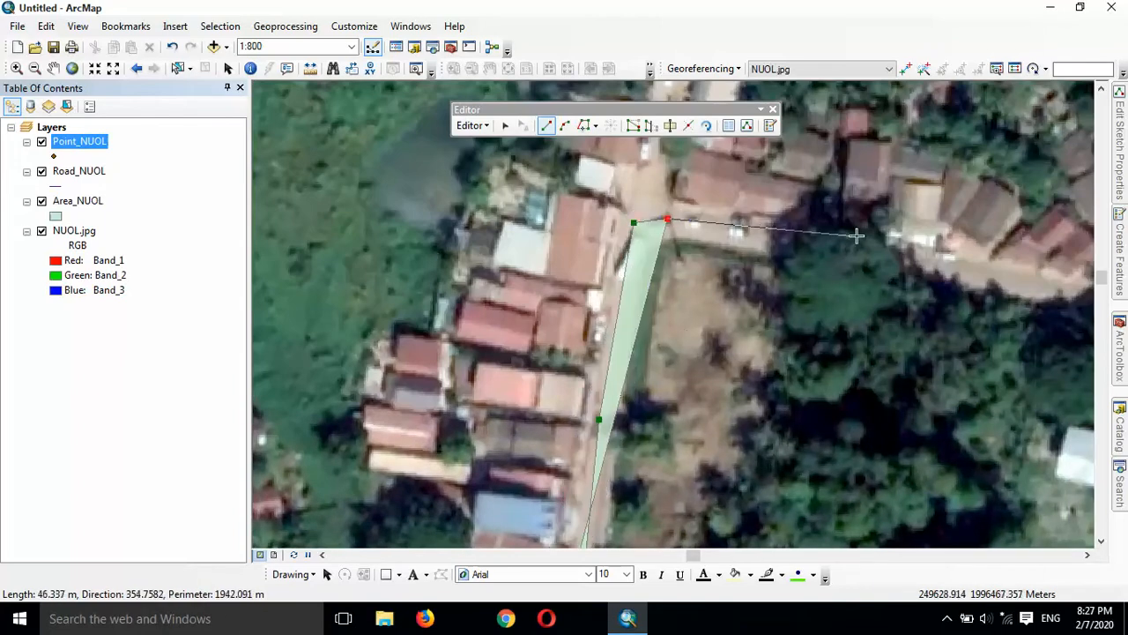
Extend the Area_NUOL boundary east-southeast below the row of houses to the road junction by the trees
click(929, 254)
drag(979, 279, 377, 326)
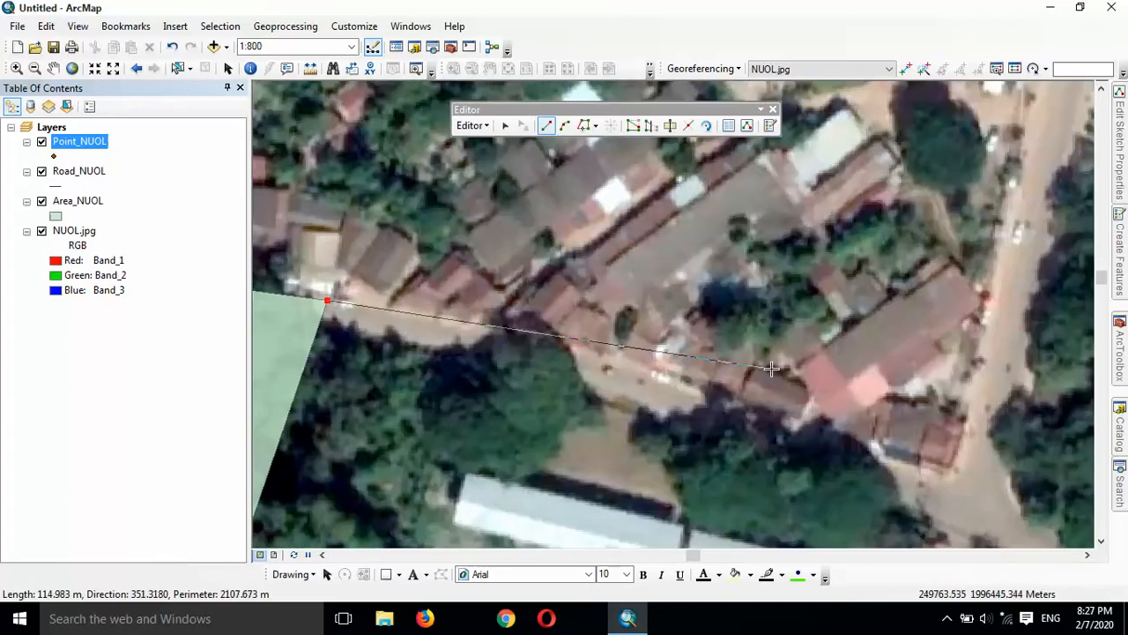
click(773, 415)
drag(1017, 476, 743, 389)
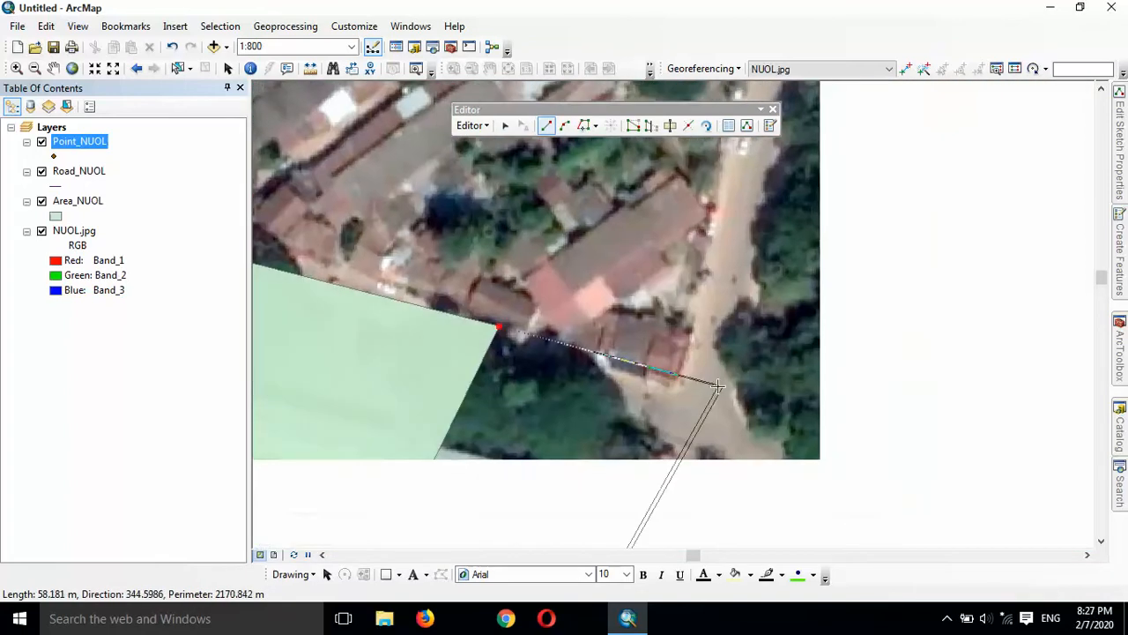
click(735, 433)
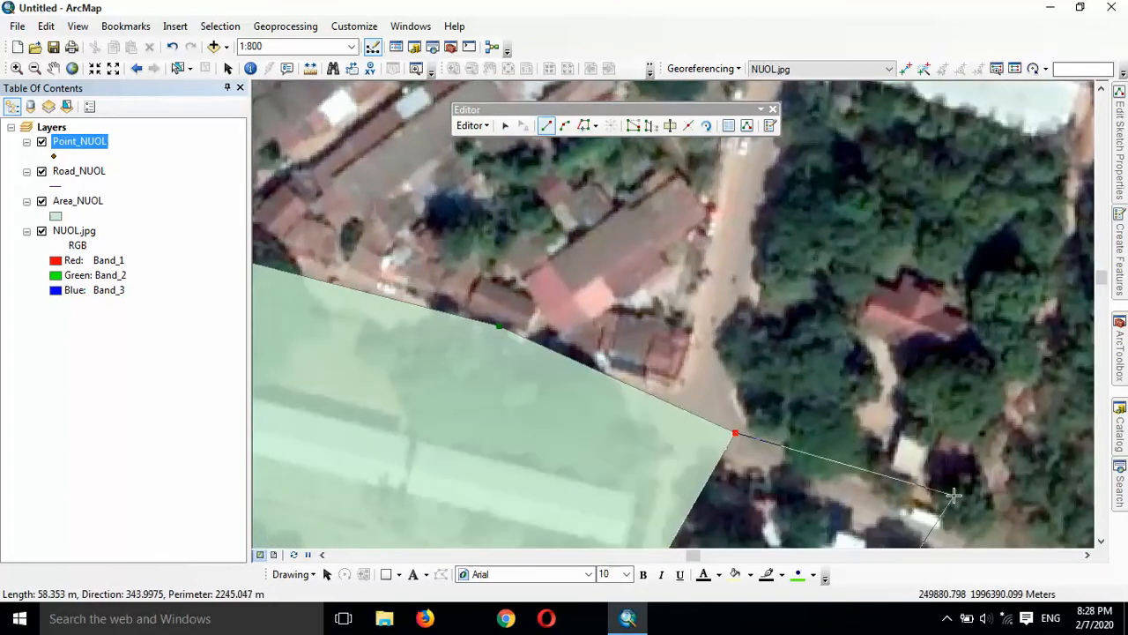
drag(952, 494, 486, 317)
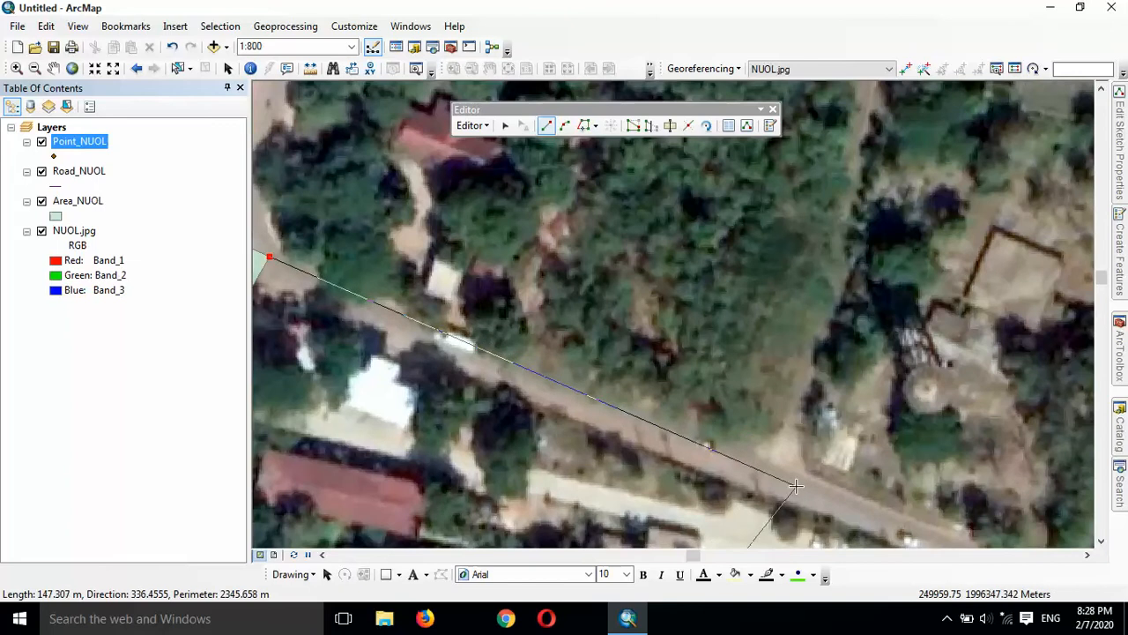
Trace the northeastern Area_NUOL edge southeast along the paved road, past the large white-roofed building, to the eastern road junction
click(796, 486)
mouse_move(804, 487)
mouse_down()
mouse_move(746, 449)
mouse_move(556, 265)
mouse_up()
click(923, 425)
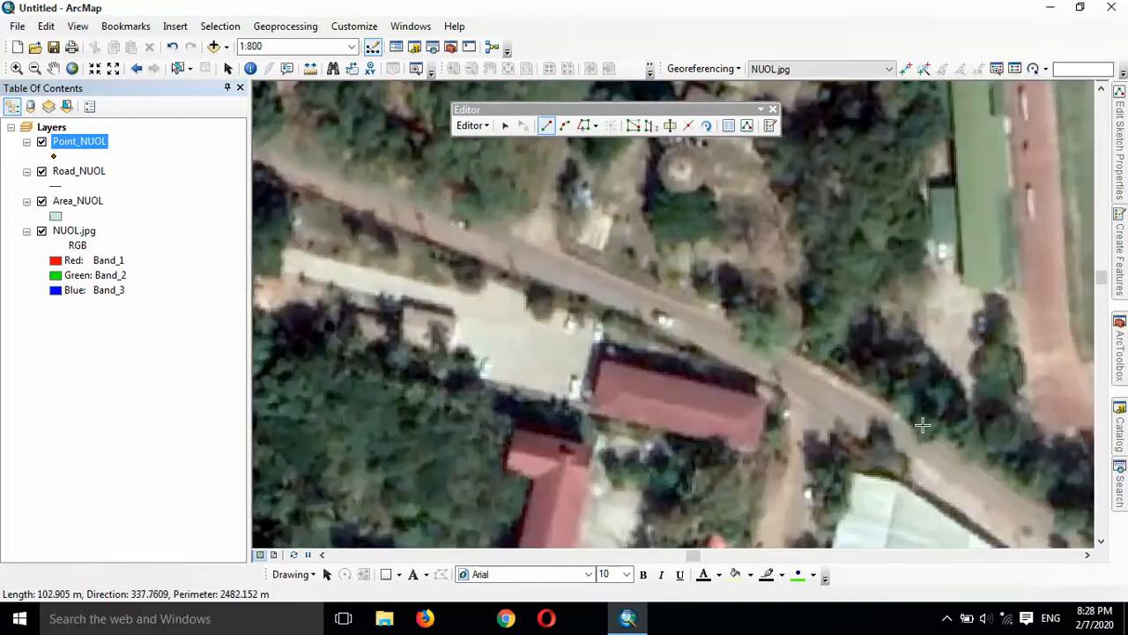
click(848, 399)
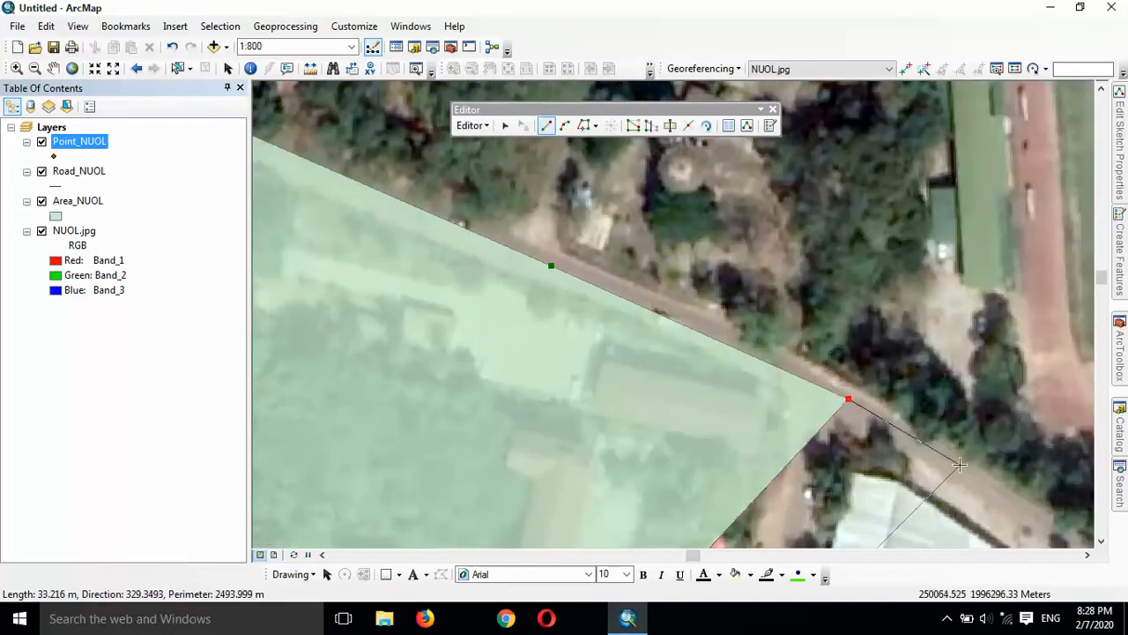
drag(959, 465, 747, 221)
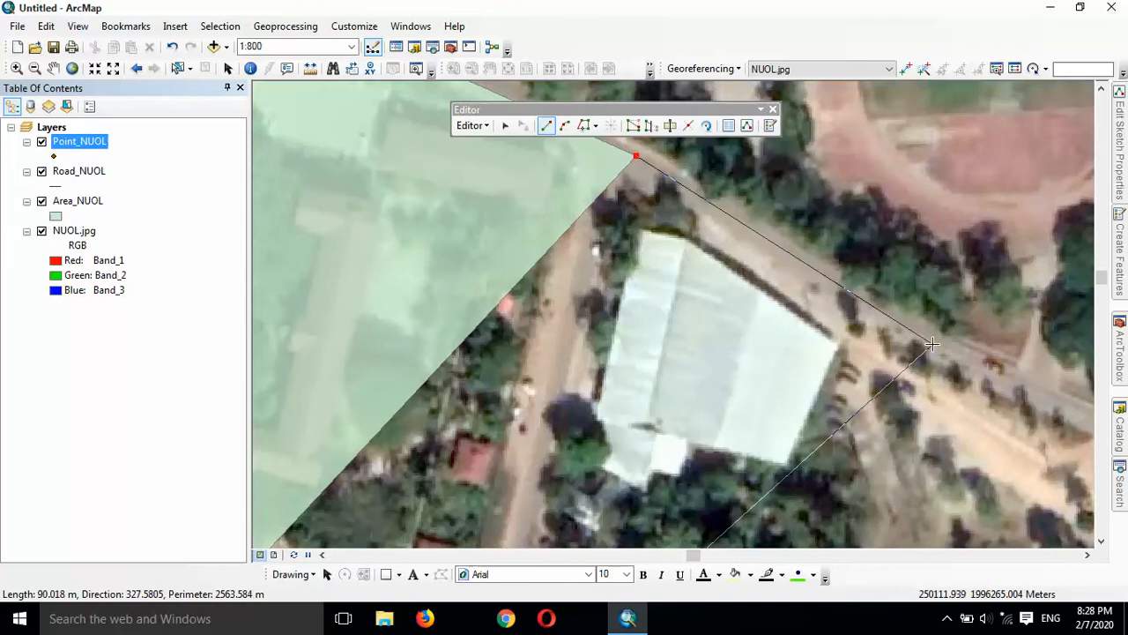
click(919, 335)
drag(1039, 379, 623, 293)
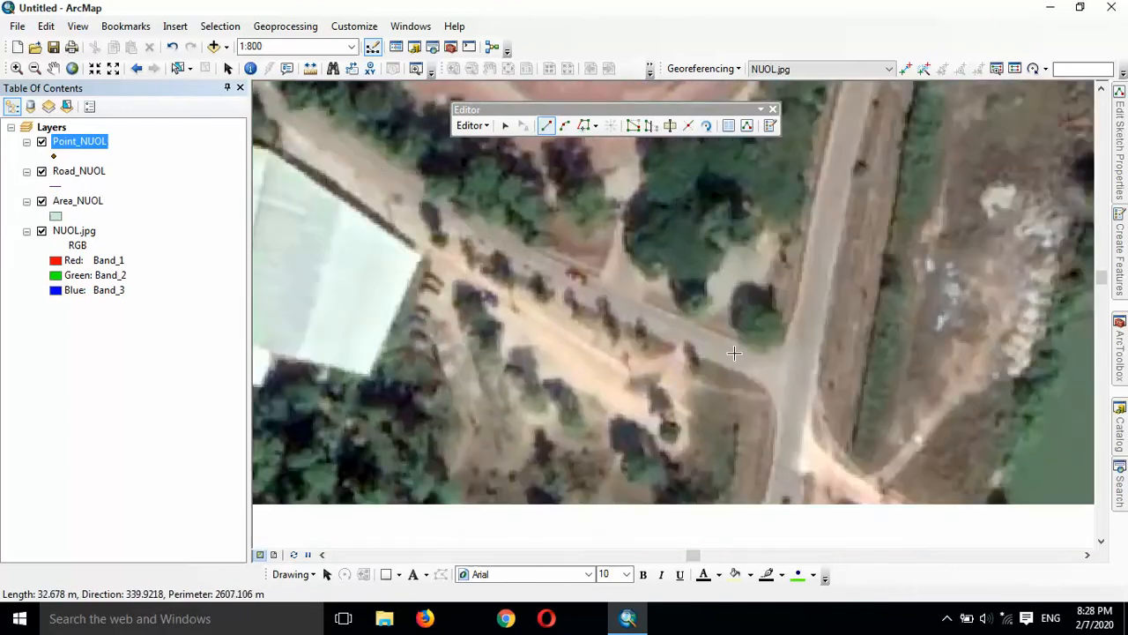
click(802, 385)
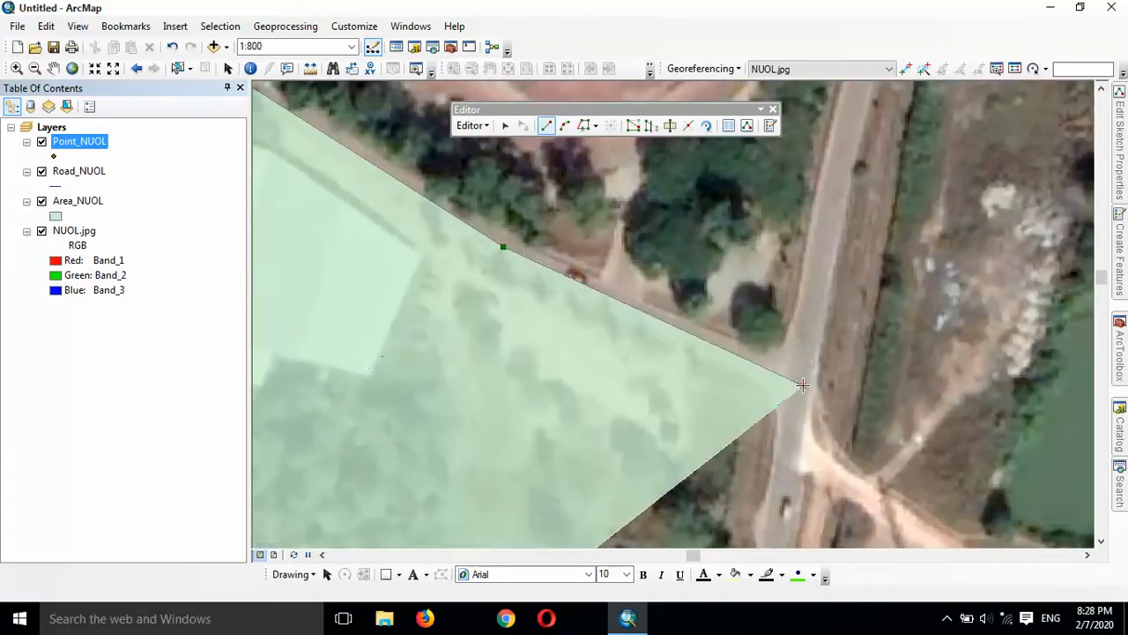
Continue the Area_NUOL boundary south along the straight eastern road beside the ponds, adding vertices along the way
drag(786, 455, 805, 187)
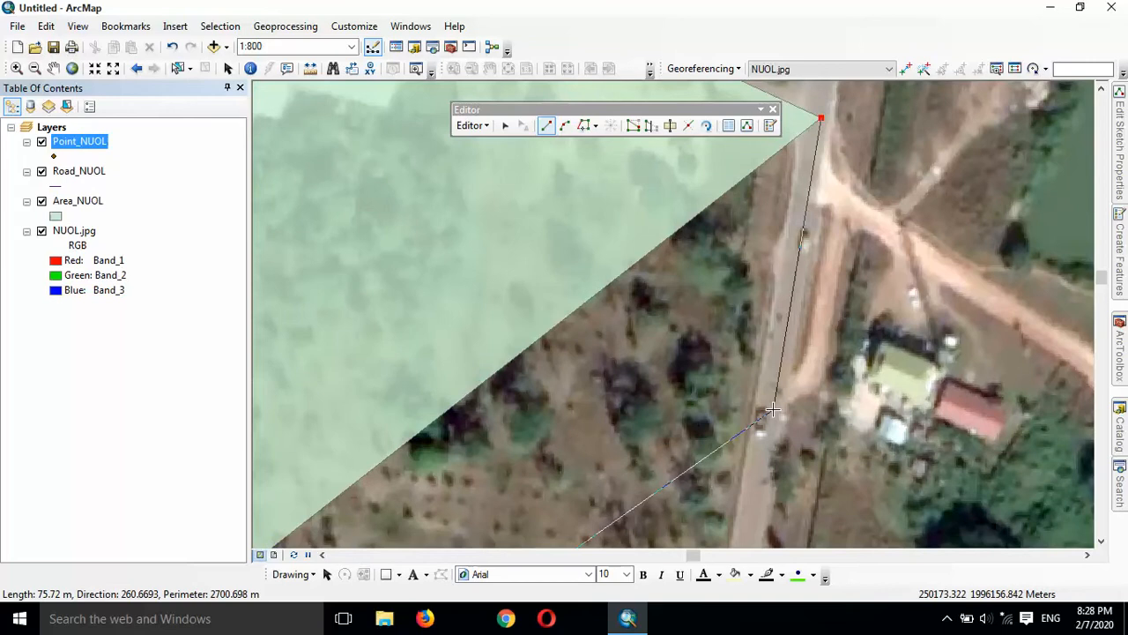
scroll(781, 382, down, 4)
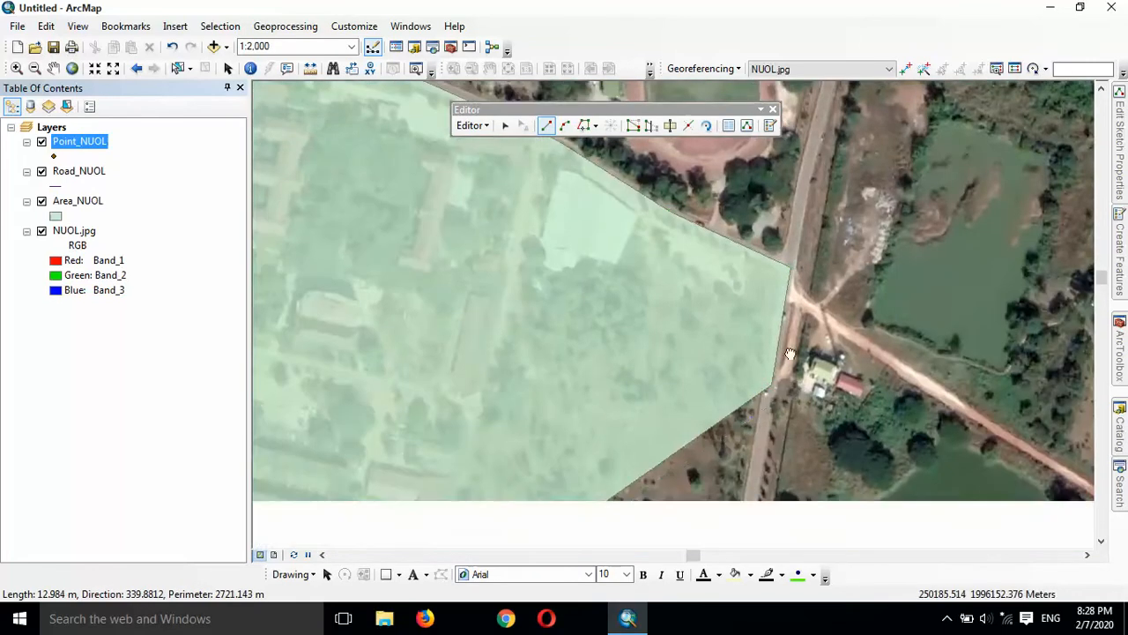
drag(790, 354, 832, 87)
drag(811, 163, 771, 322)
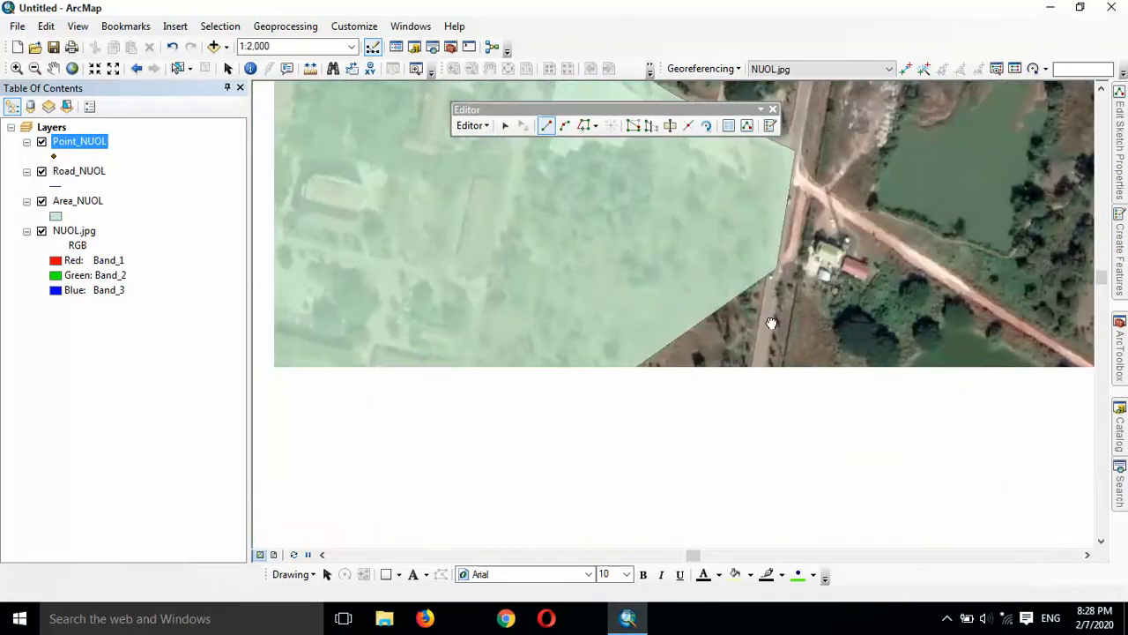
click(748, 444)
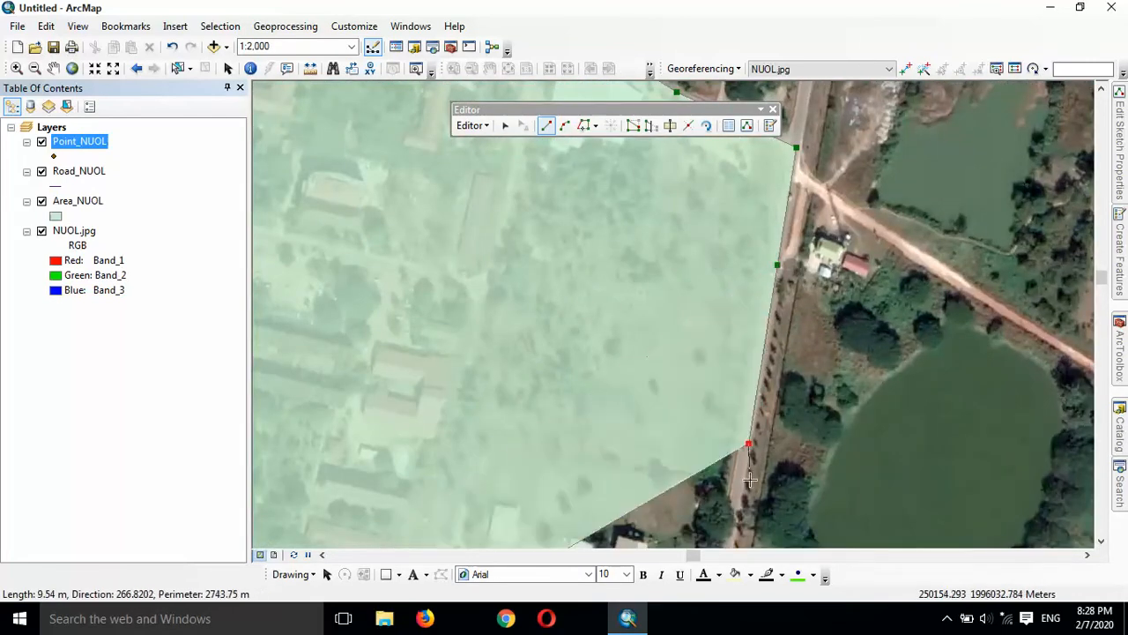
drag(741, 520, 831, 141)
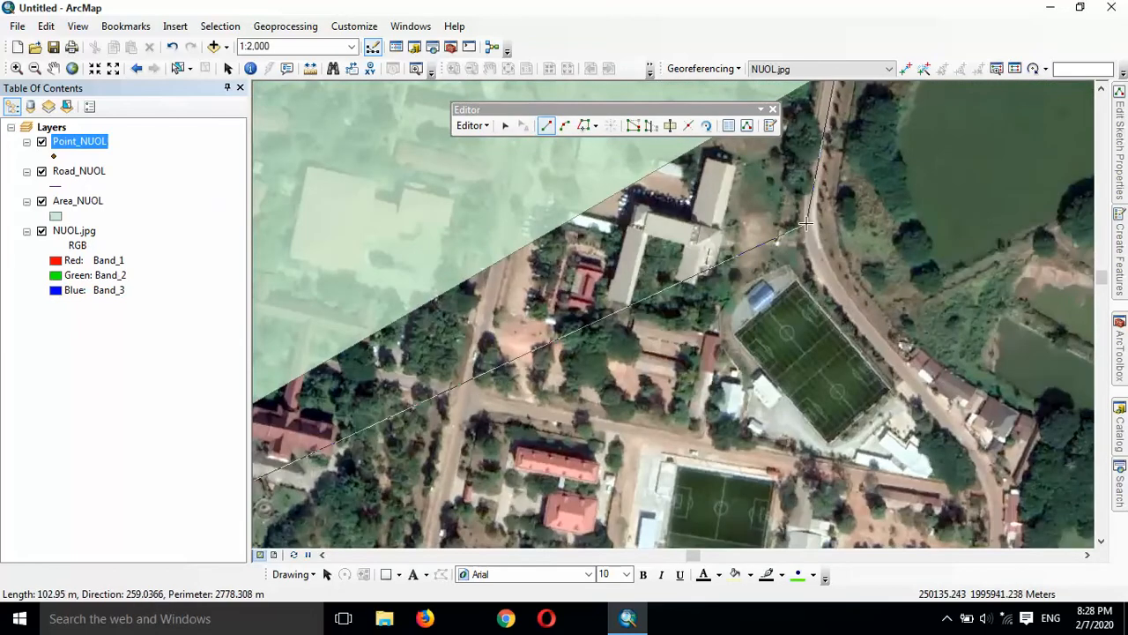
Follow the road's bend southeast around the football field with Area_NUOL vertices, reaching the turn south beyond the roadside houses
click(809, 226)
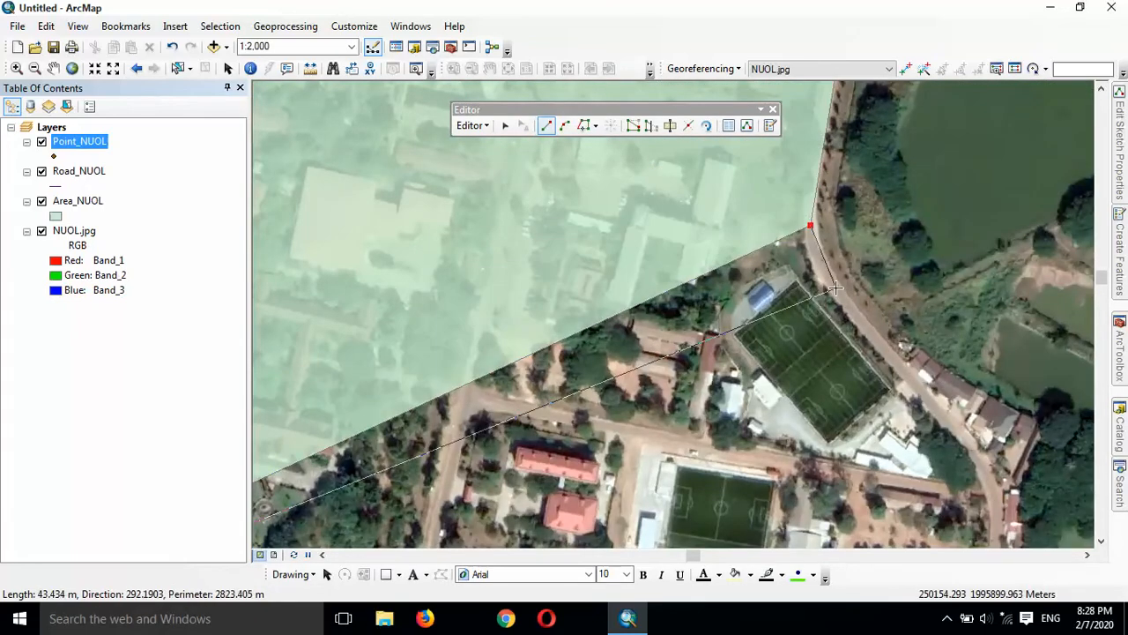
click(821, 269)
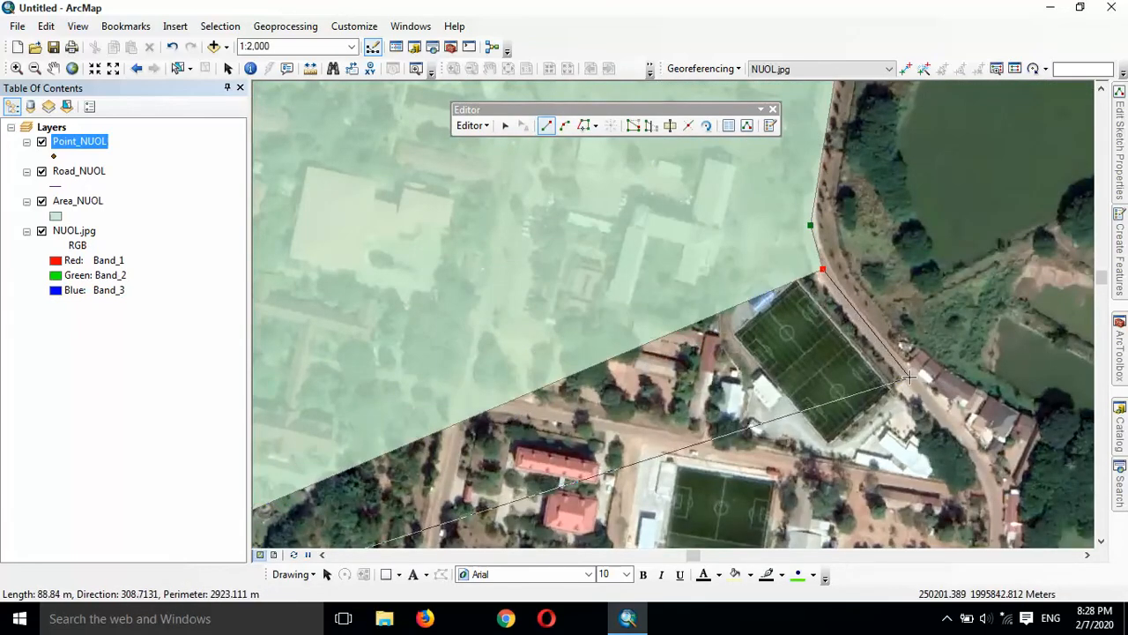
click(909, 377)
click(978, 460)
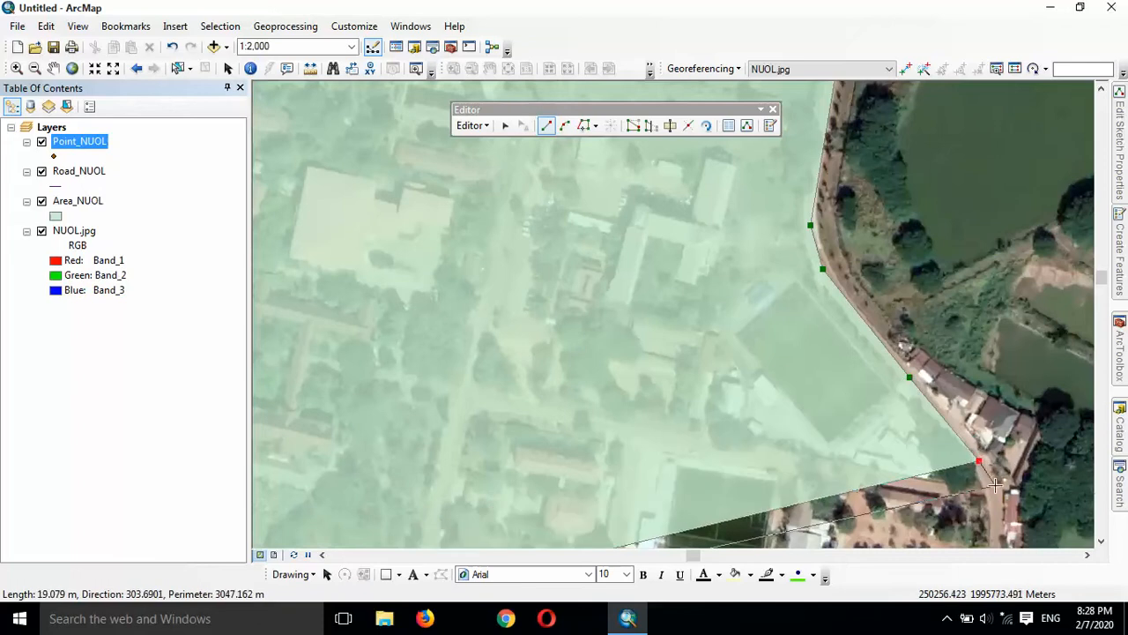
drag(980, 472, 873, 245)
click(891, 273)
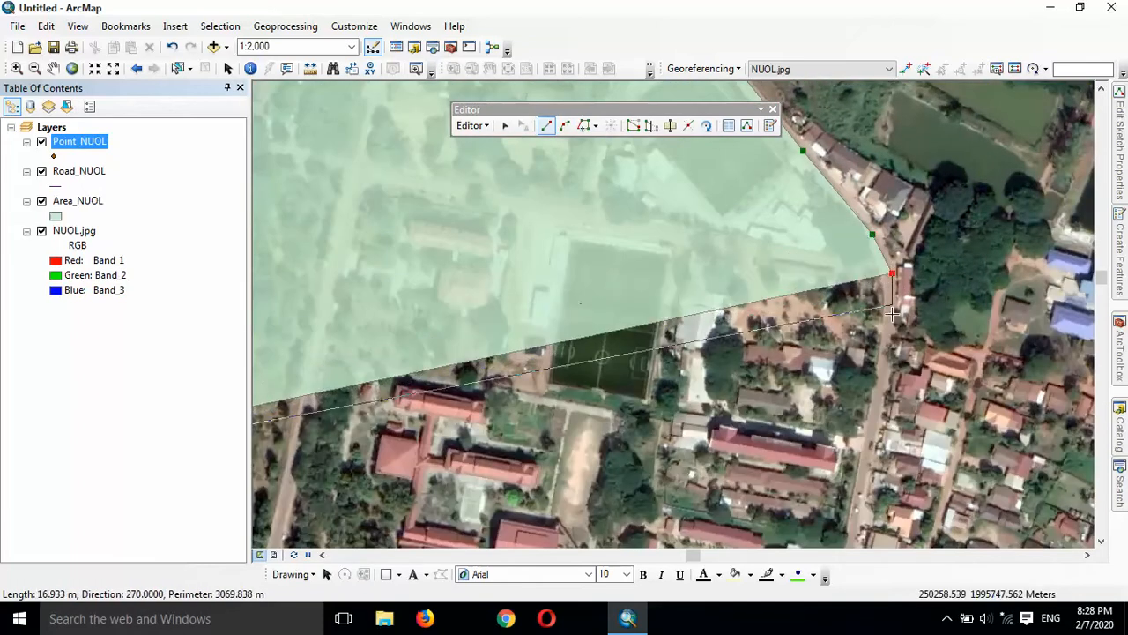
Trace the rest of the eastern Area_NUOL edge south along the street to its junction with the main road
click(878, 401)
drag(855, 458, 895, 218)
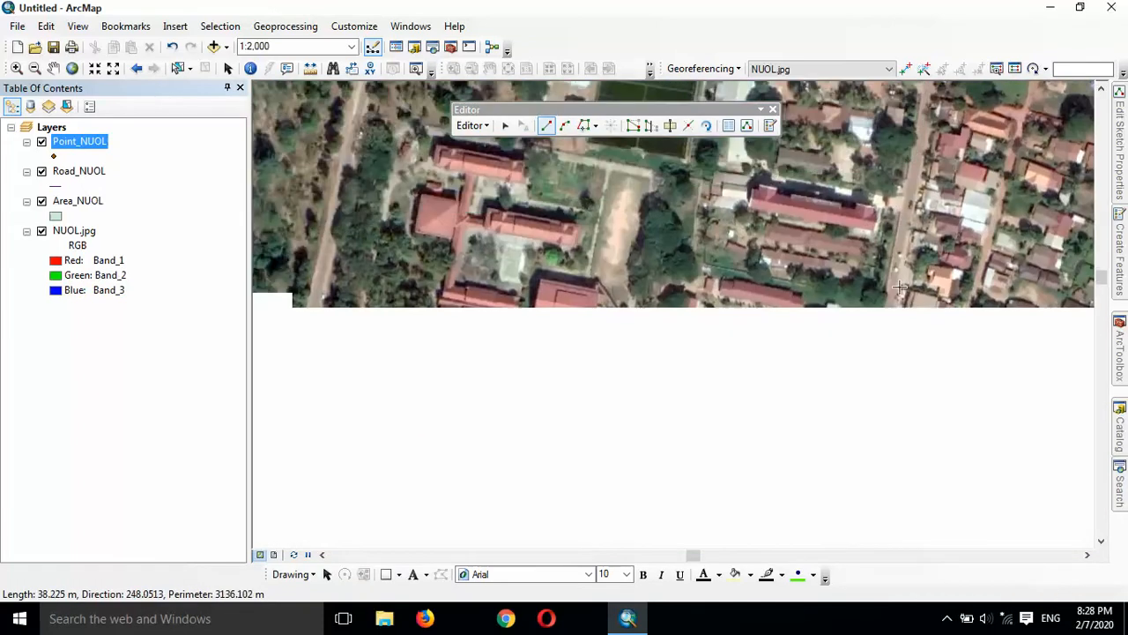
click(887, 321)
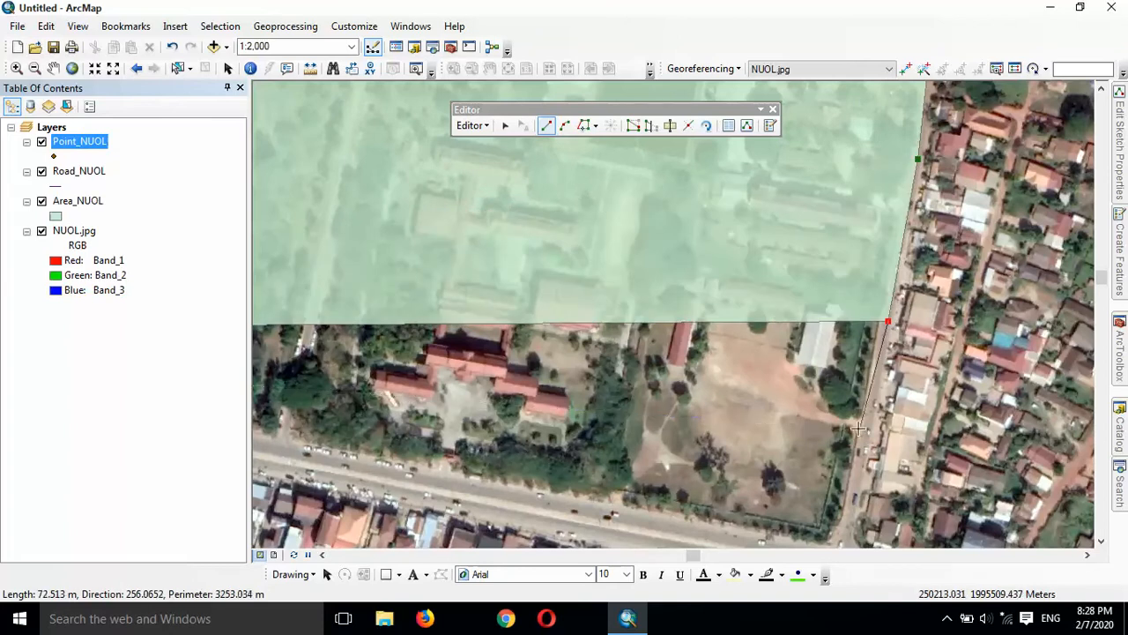
drag(856, 420, 880, 235)
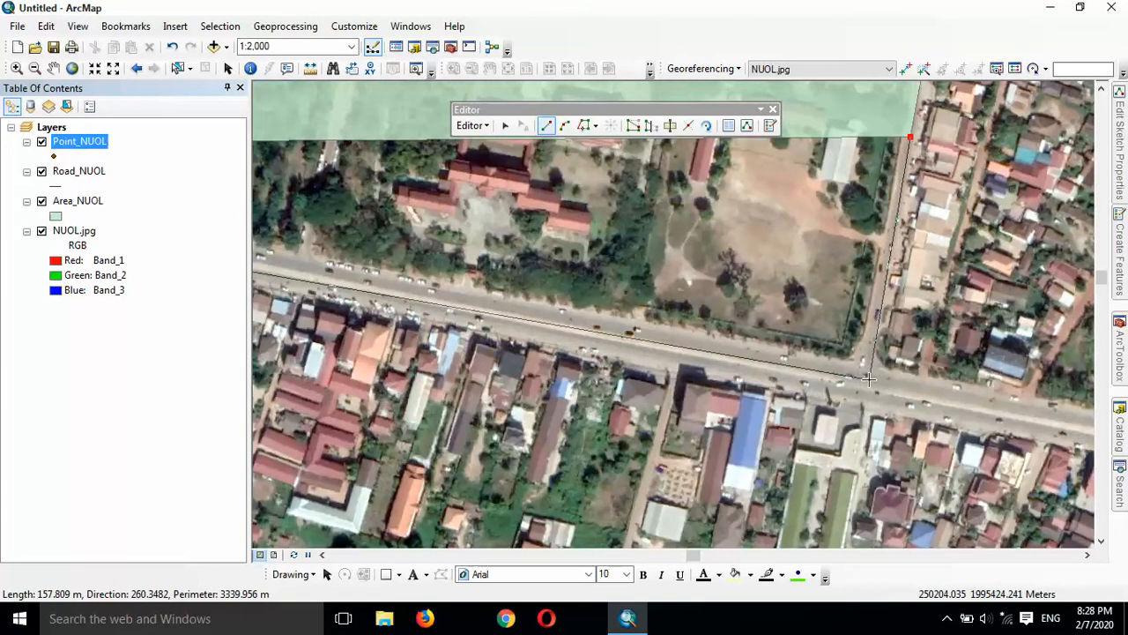
click(869, 379)
Trace the southern edge west along the main road to finish the Area_NUOL polygon, and save the edits
drag(525, 272, 923, 294)
drag(605, 265, 821, 302)
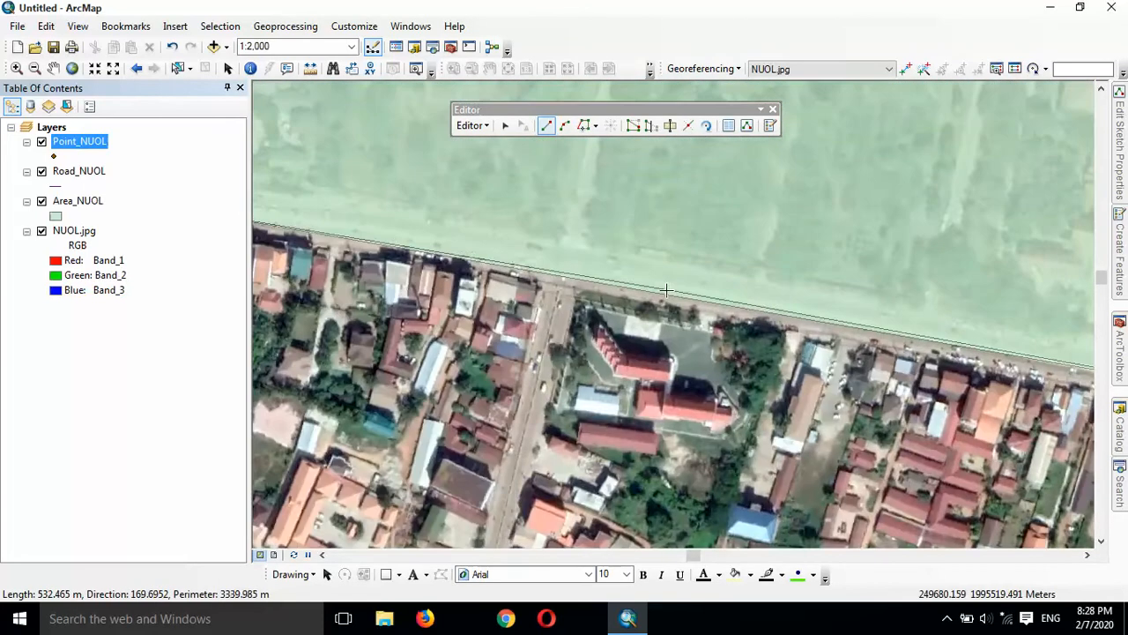
click(579, 275)
drag(467, 267, 879, 267)
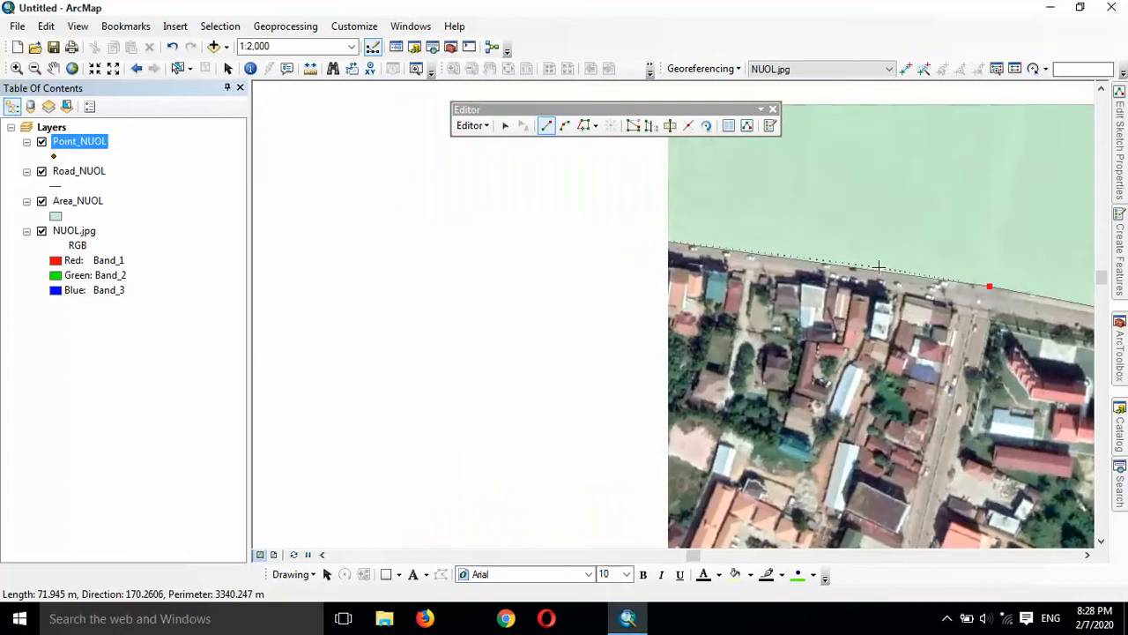
double_click(704, 241)
scroll(599, 329, up, 5)
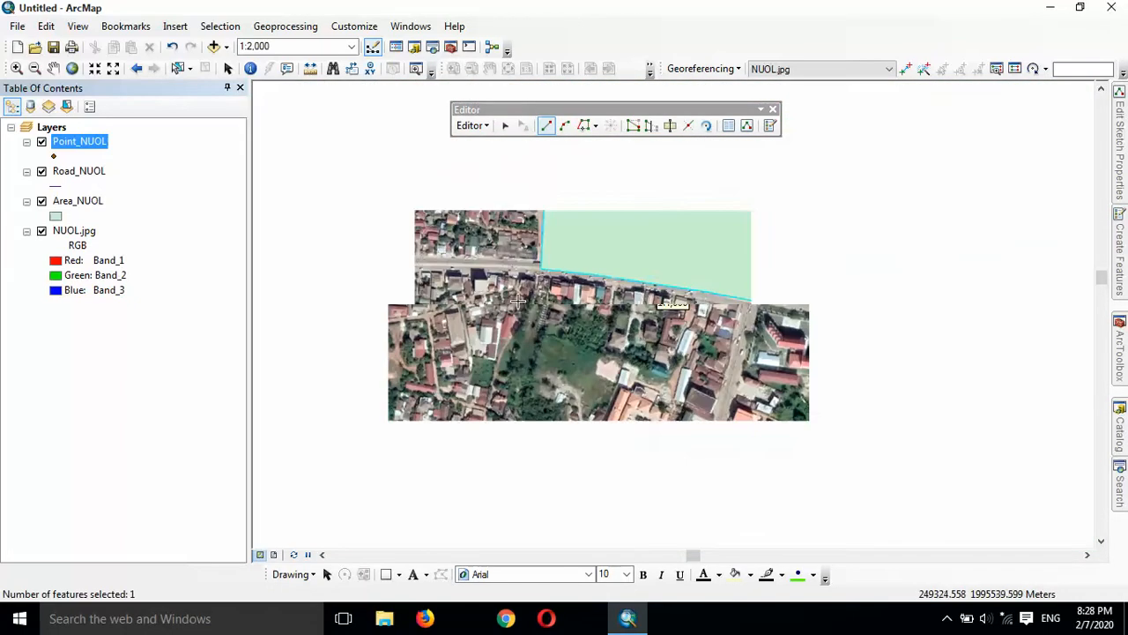
scroll(598, 328, up, 2)
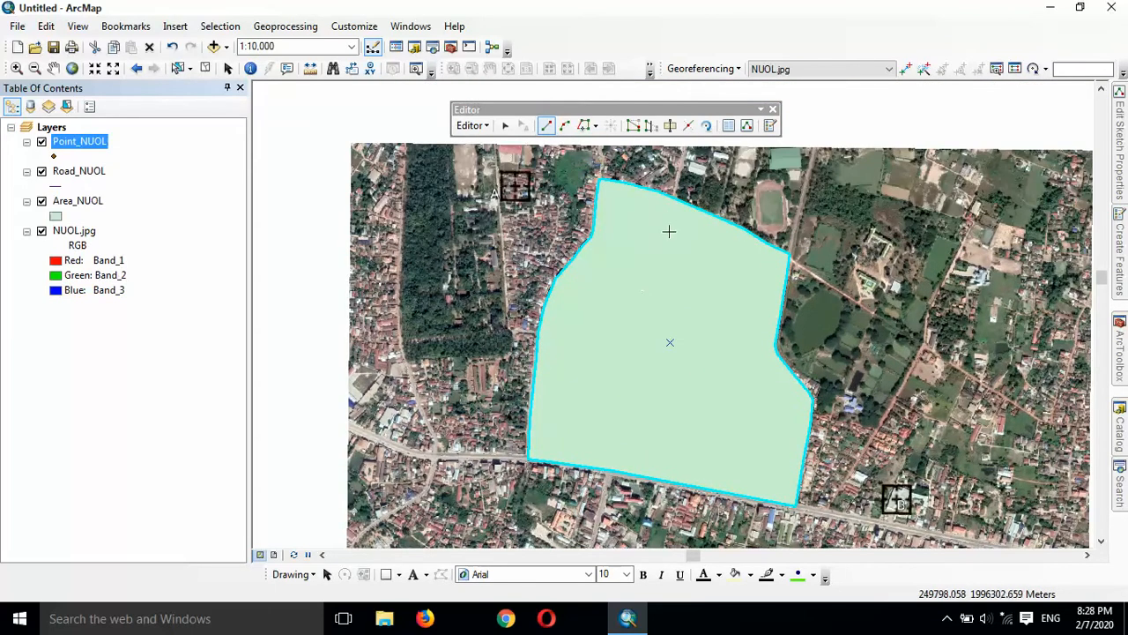
click(480, 128)
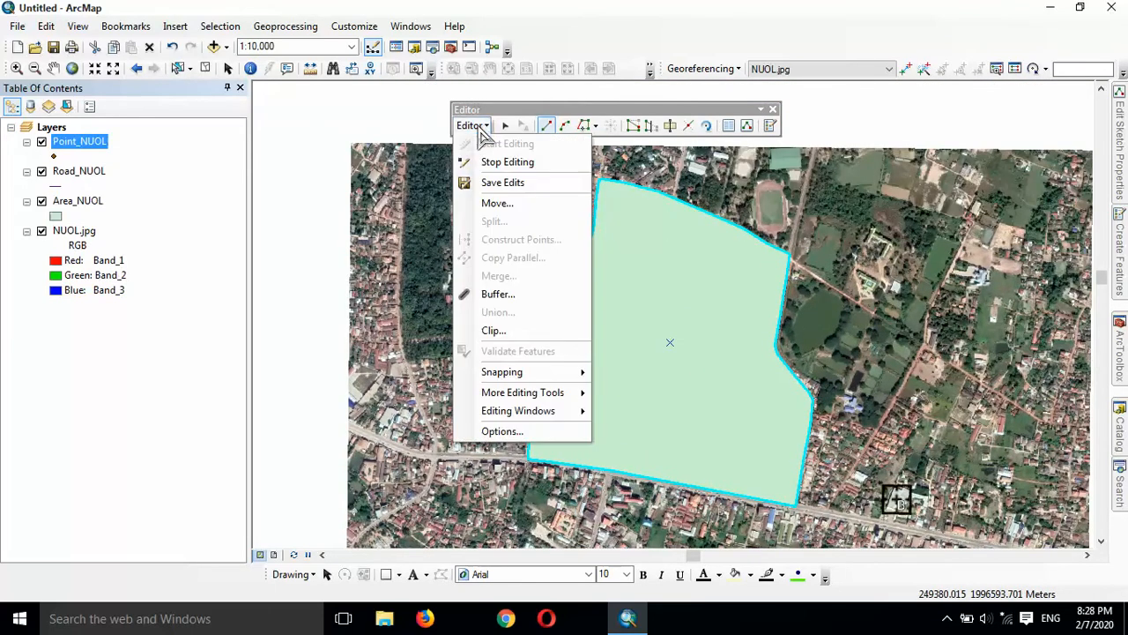
click(499, 185)
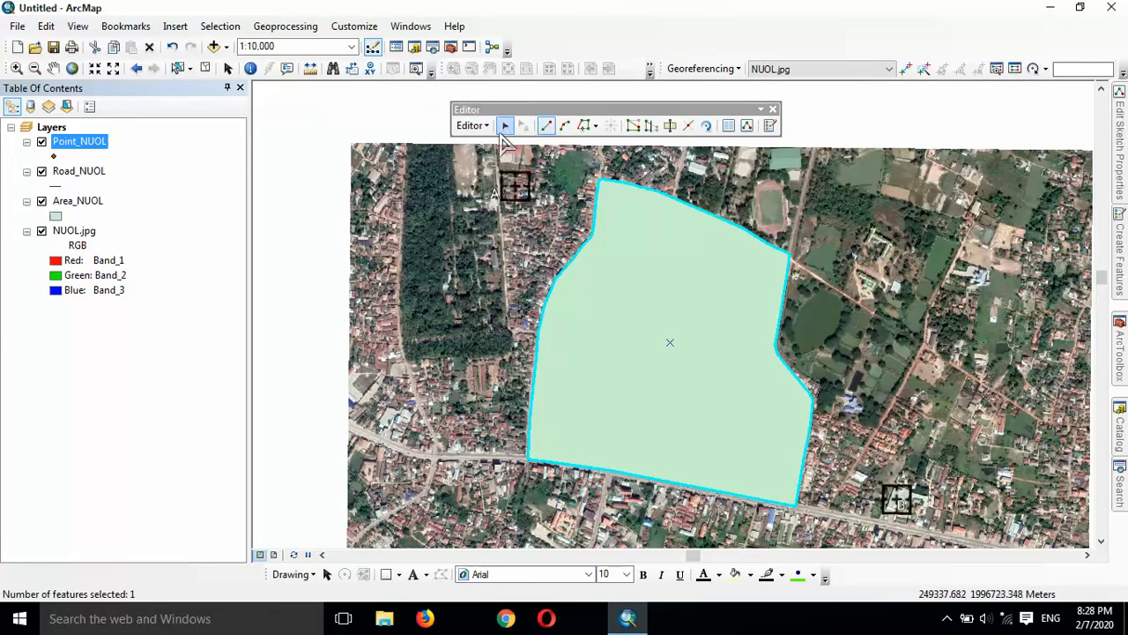
Change the Area_NUOL symbol to no fill with a red outline of width 2
click(56, 217)
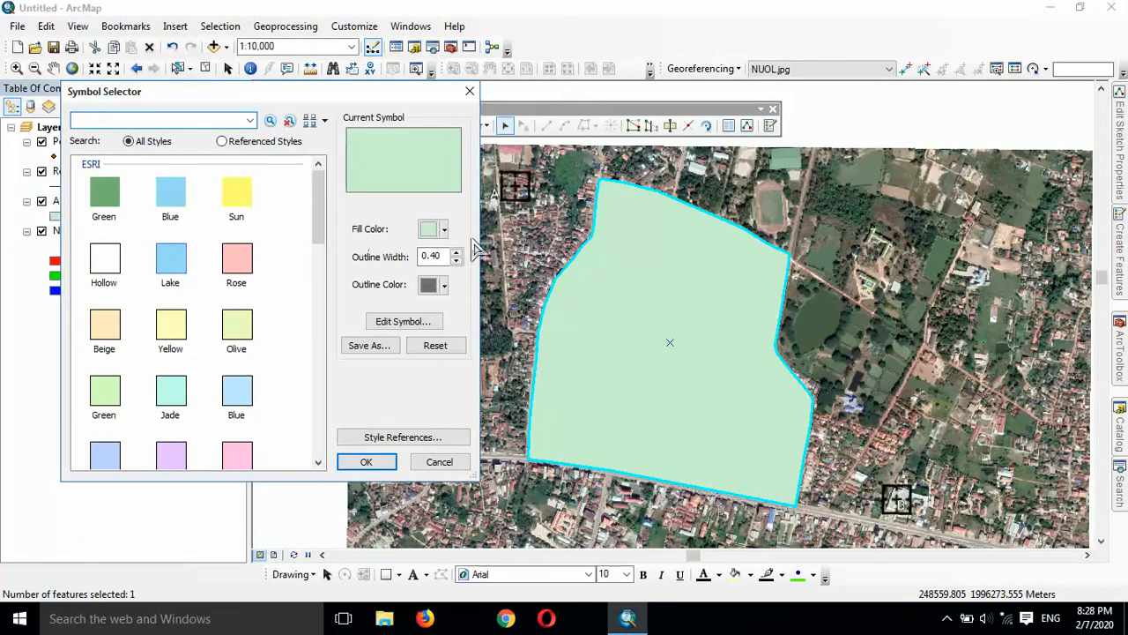
click(445, 229)
click(467, 256)
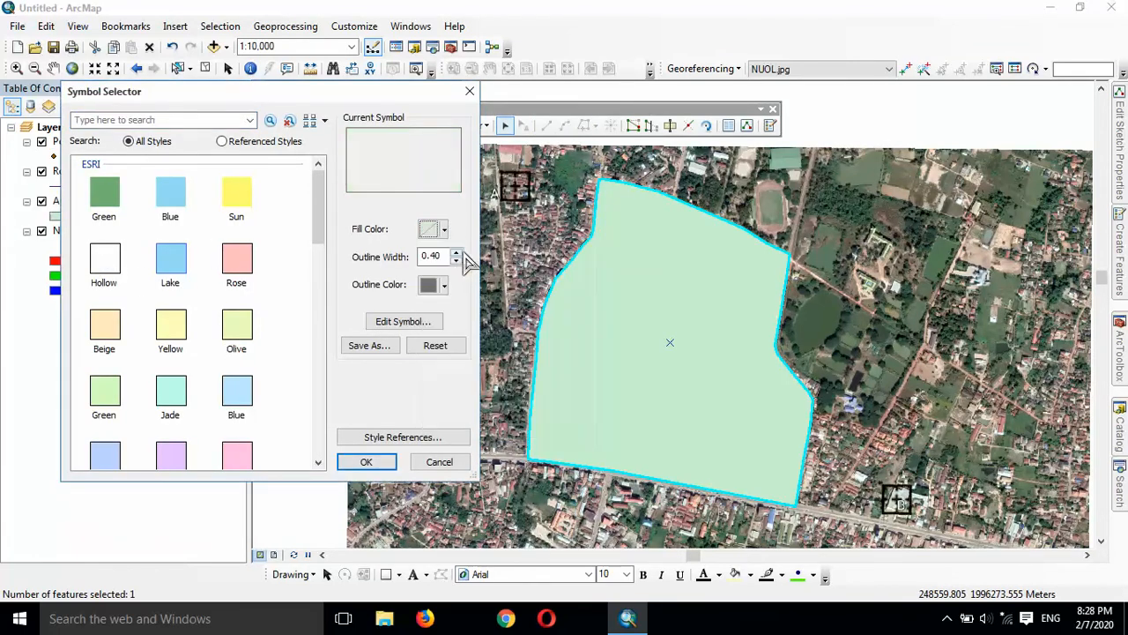
click(456, 252)
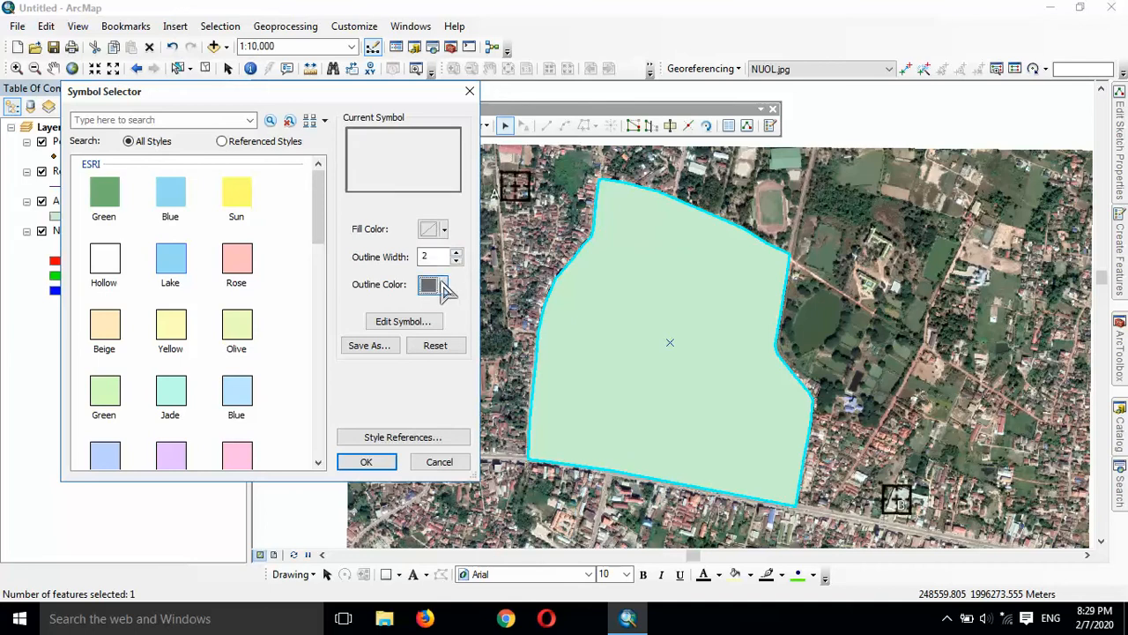
click(443, 285)
click(440, 359)
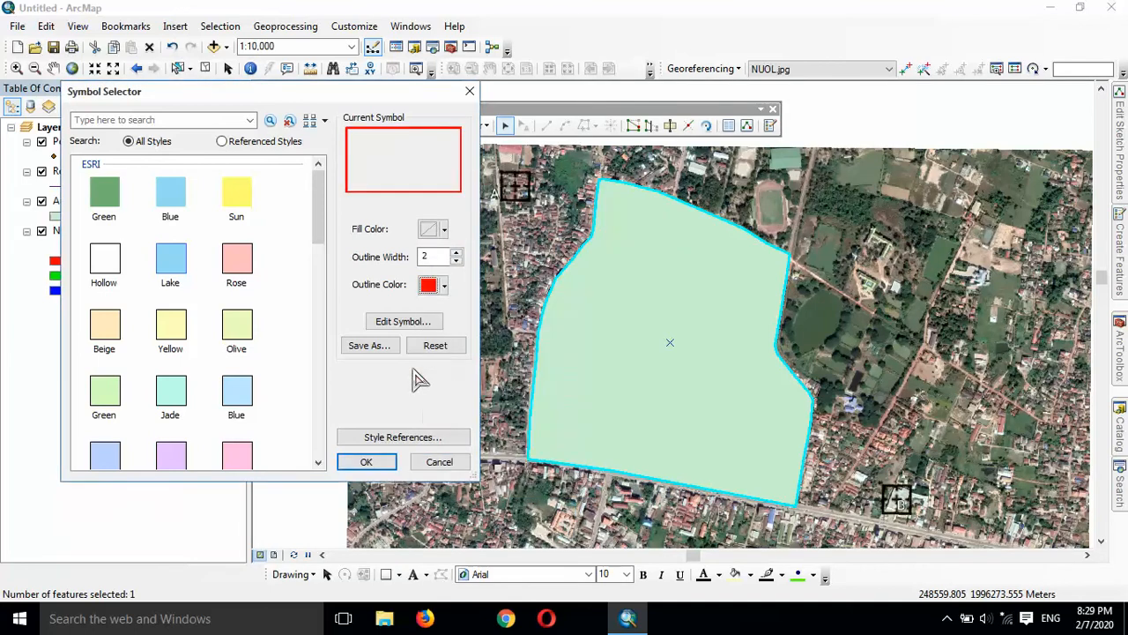
click(368, 462)
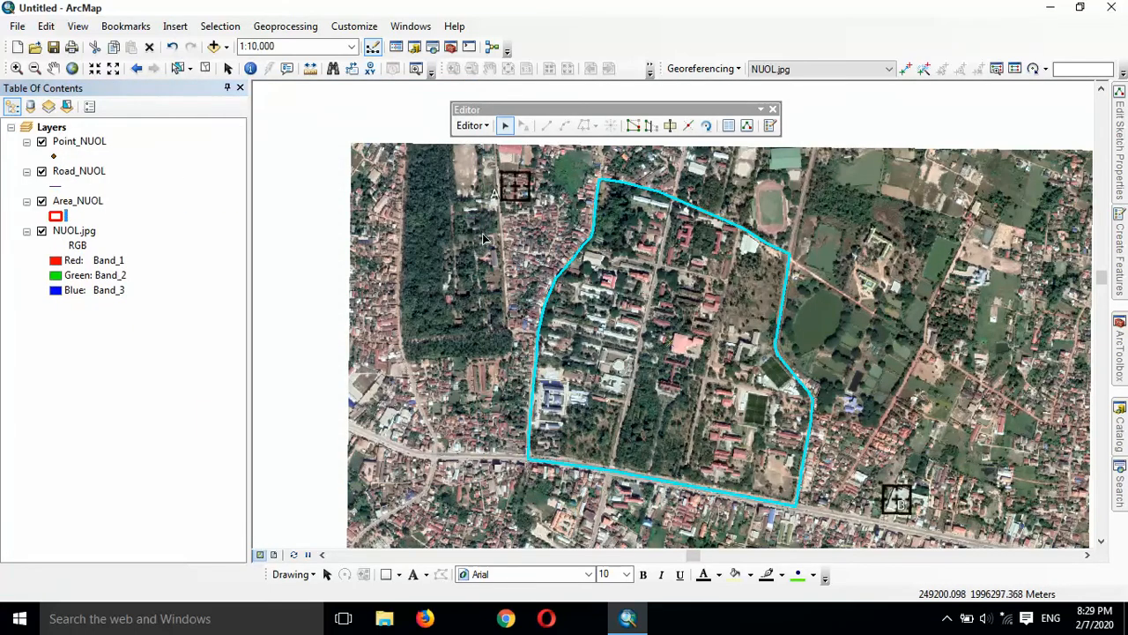
Choose the Road_NUOL template with the Line construction tool and start a road at the central road's junction with the southern Area_NUOL boundary
scroll(659, 300, down, 3)
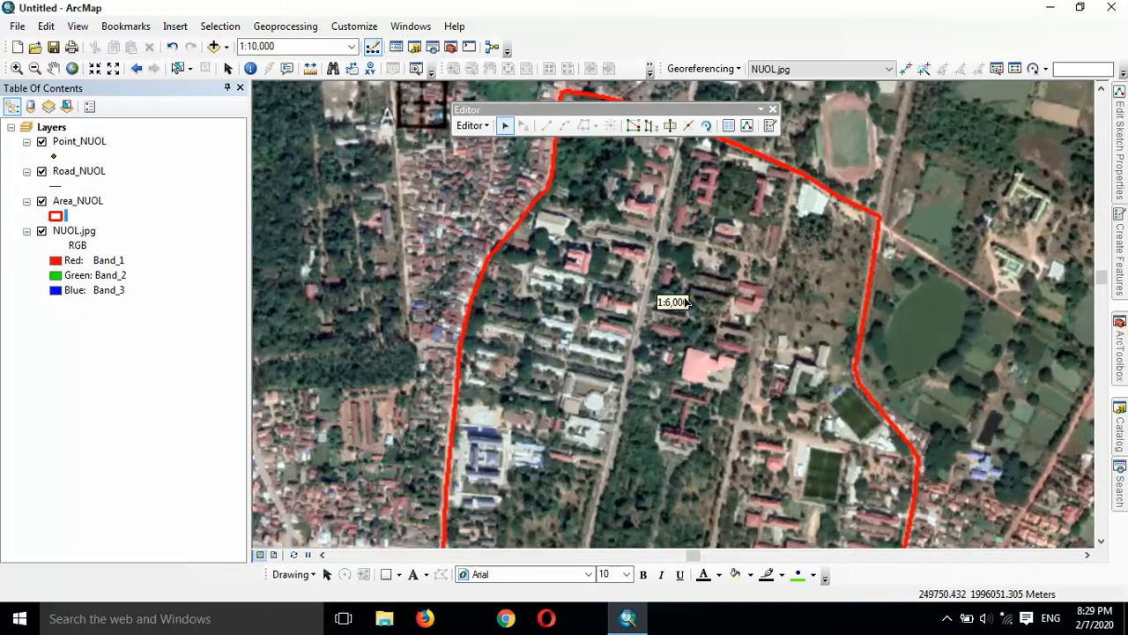
drag(661, 300, 653, 332)
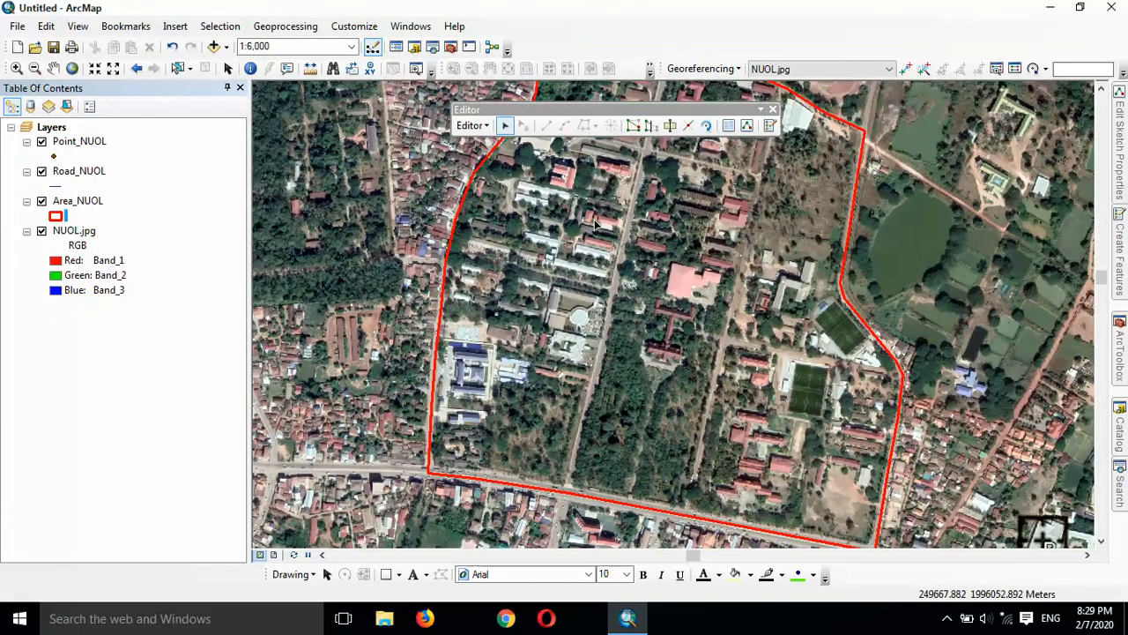
click(770, 129)
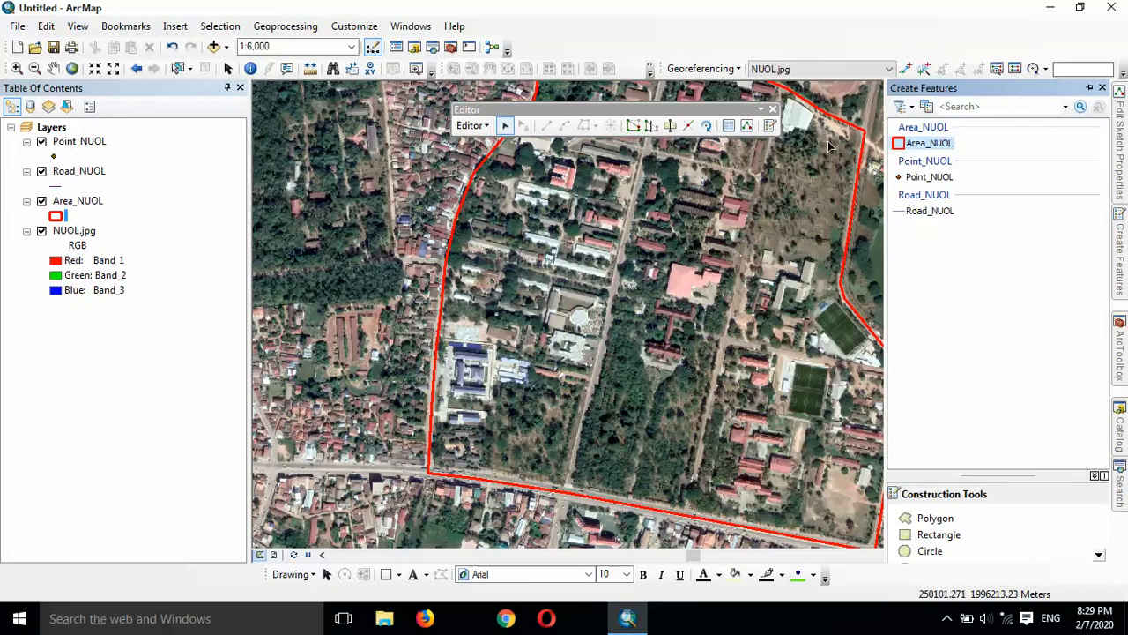
click(914, 215)
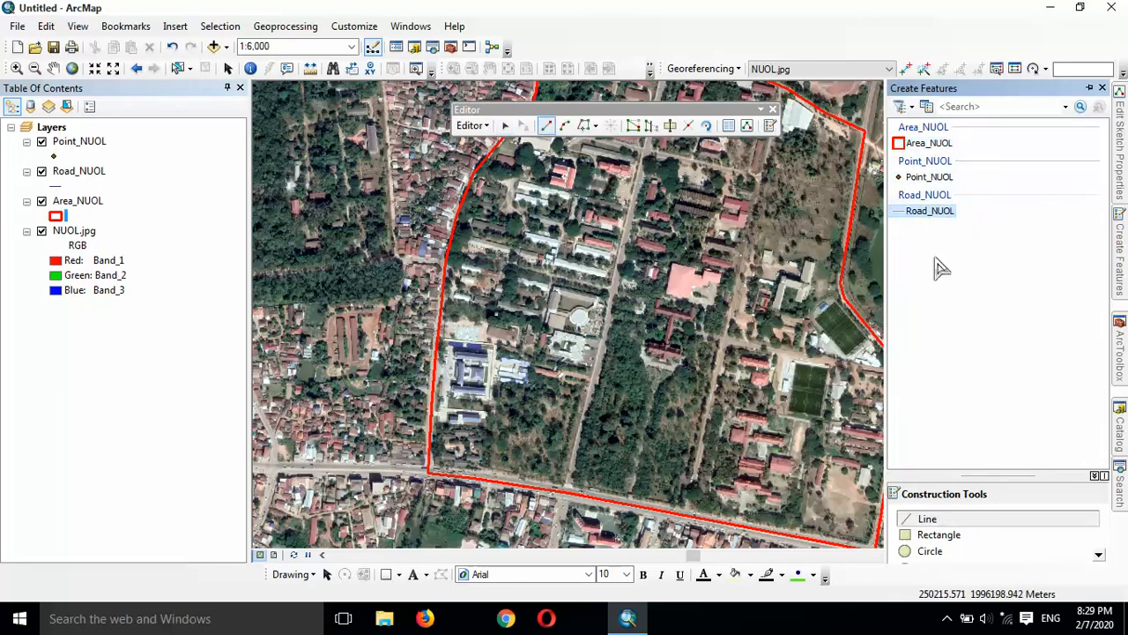
click(943, 519)
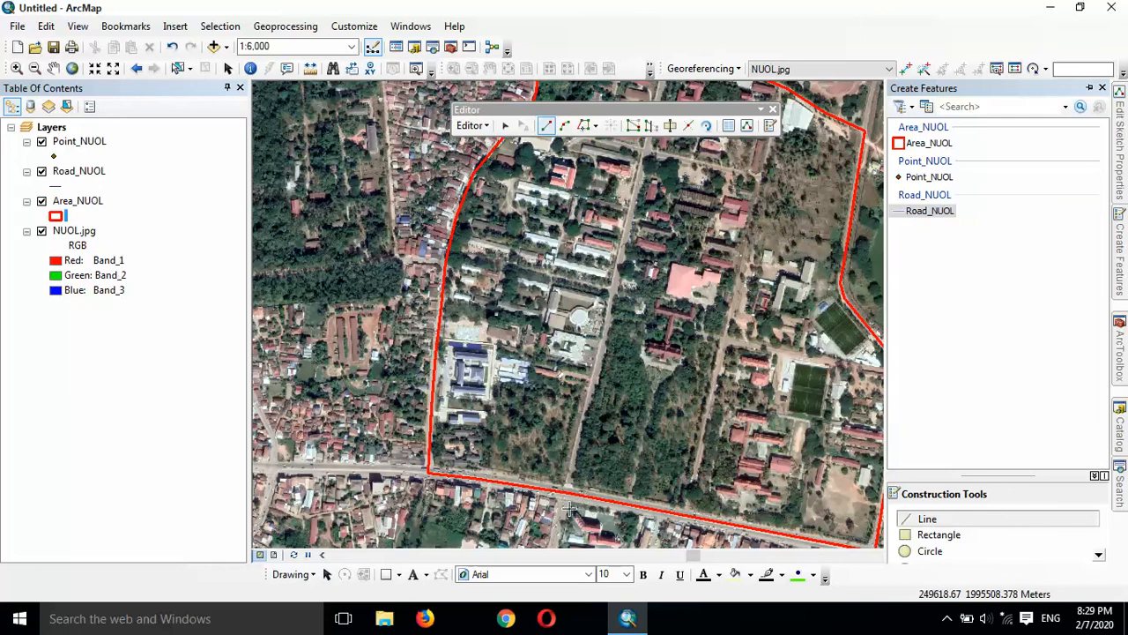
scroll(568, 509, up, 4)
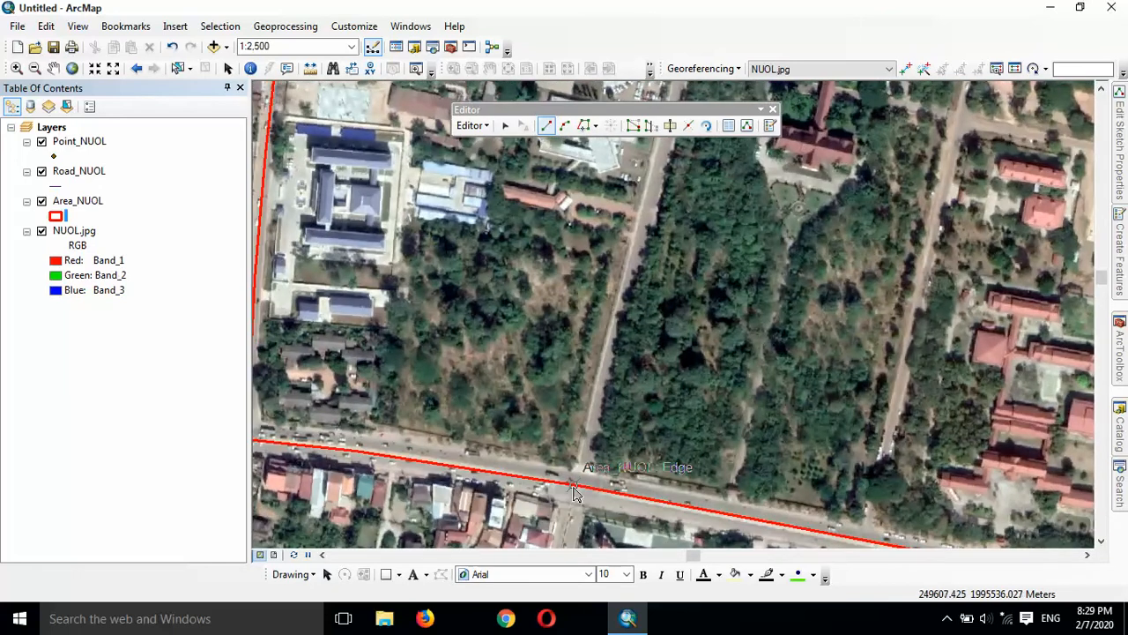
click(583, 491)
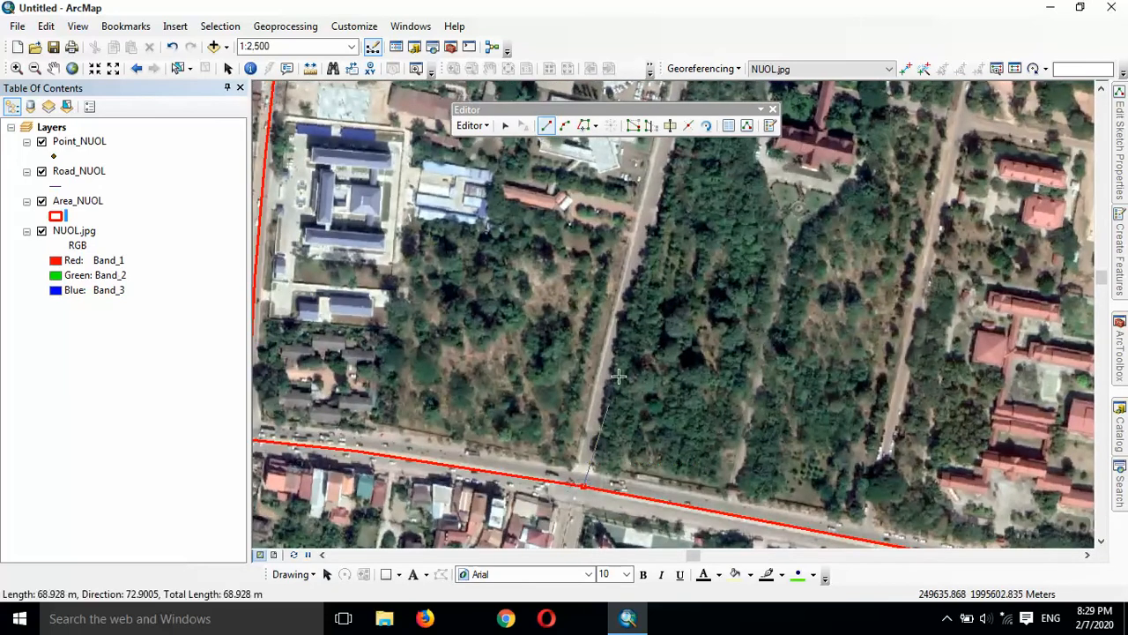
Trace the central campus road north to the northern Area_NUOL boundary and finish the line at about 900 m long
click(658, 165)
drag(675, 153, 610, 523)
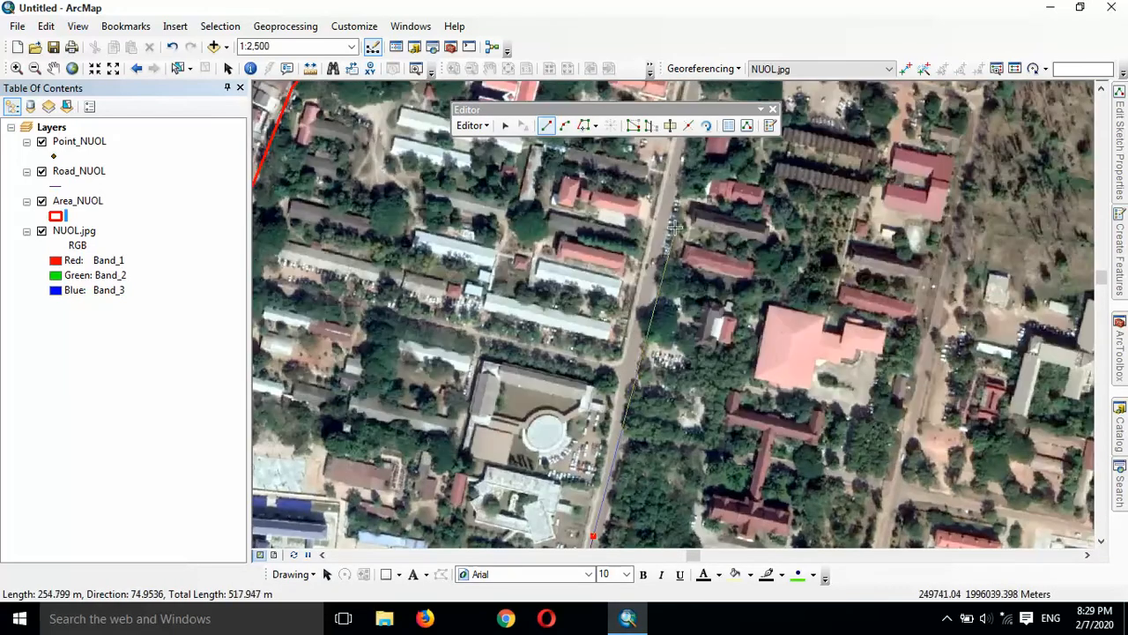
click(666, 207)
mouse_move(678, 169)
mouse_down()
mouse_move(674, 322)
mouse_move(626, 520)
mouse_up()
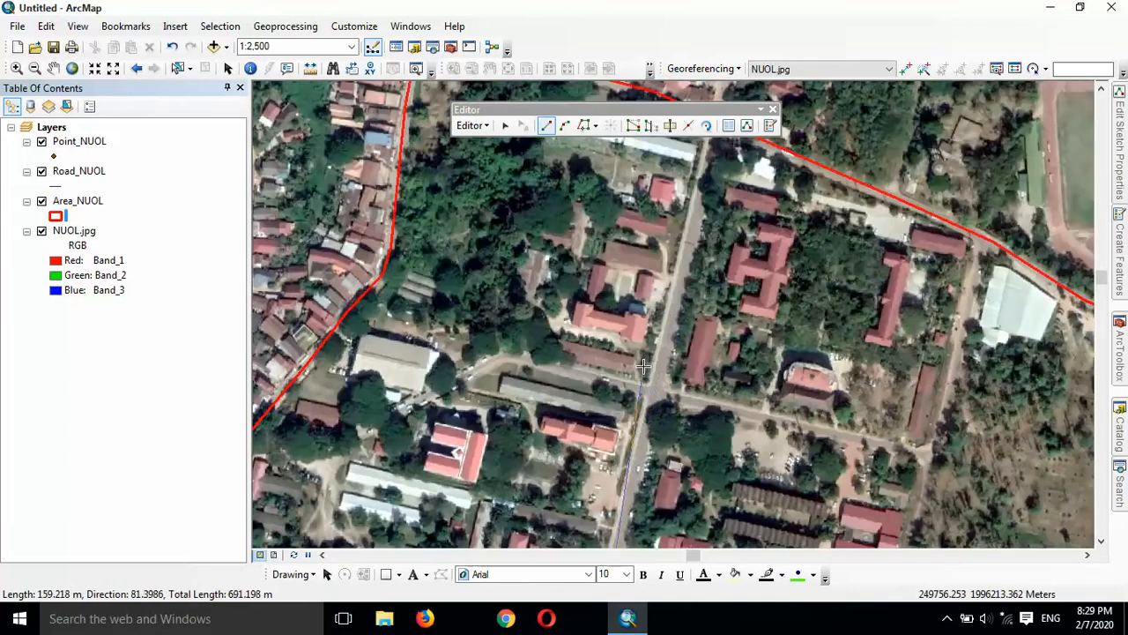
click(684, 261)
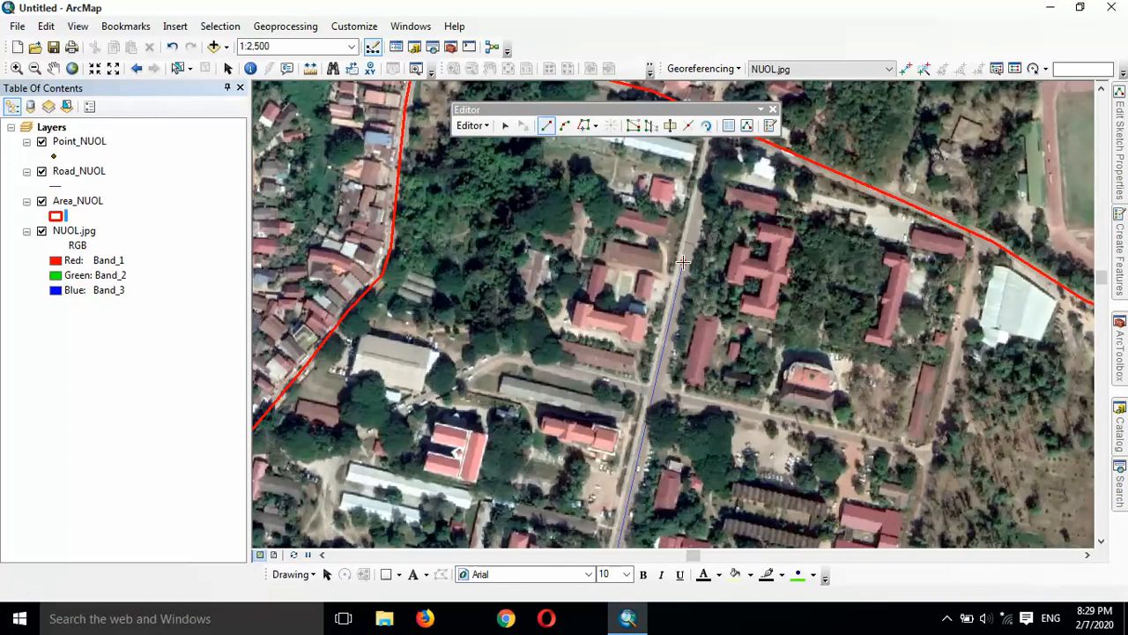
drag(704, 215, 680, 327)
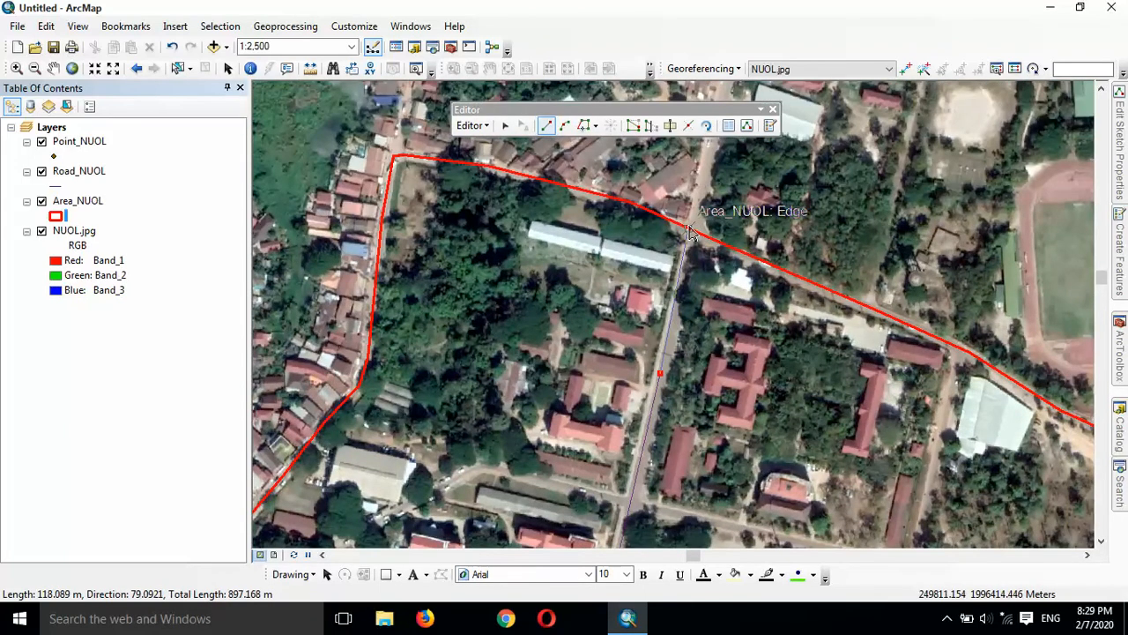
double_click(693, 230)
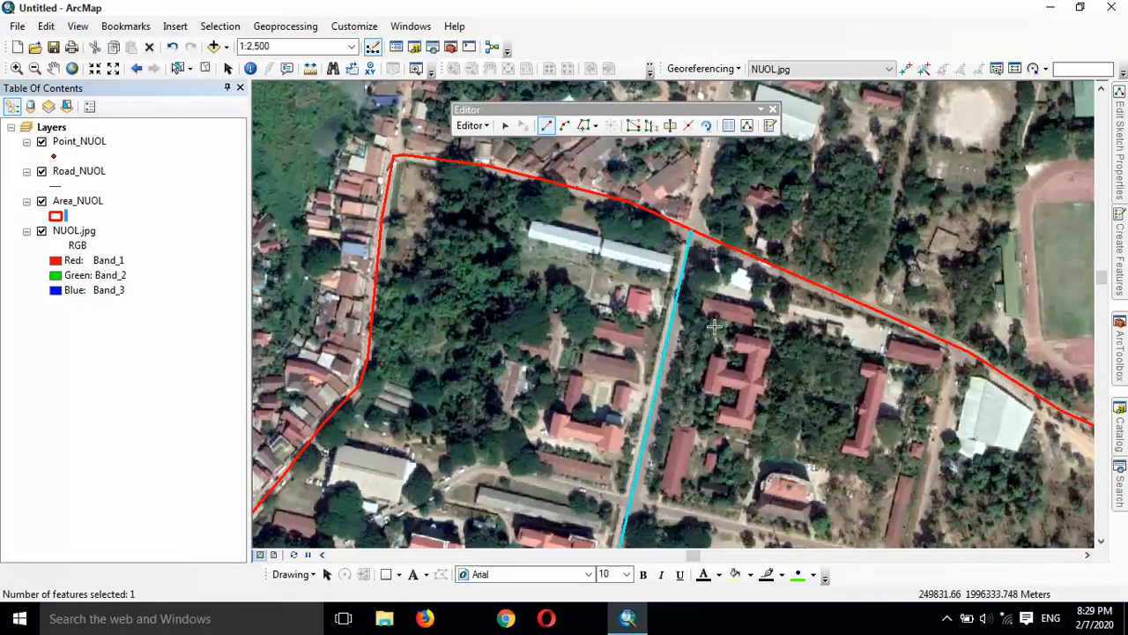
Digitize the eastern north-south campus road in Road_NUOL from the northern Area_NUOL boundary down to the southern main road
drag(748, 409, 742, 265)
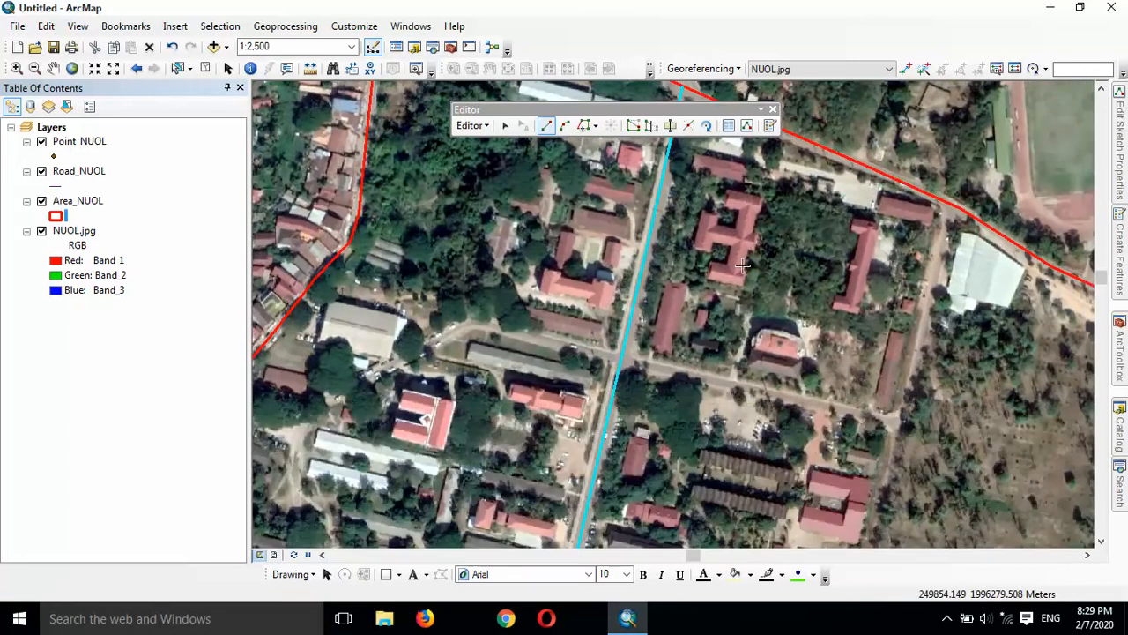
click(951, 211)
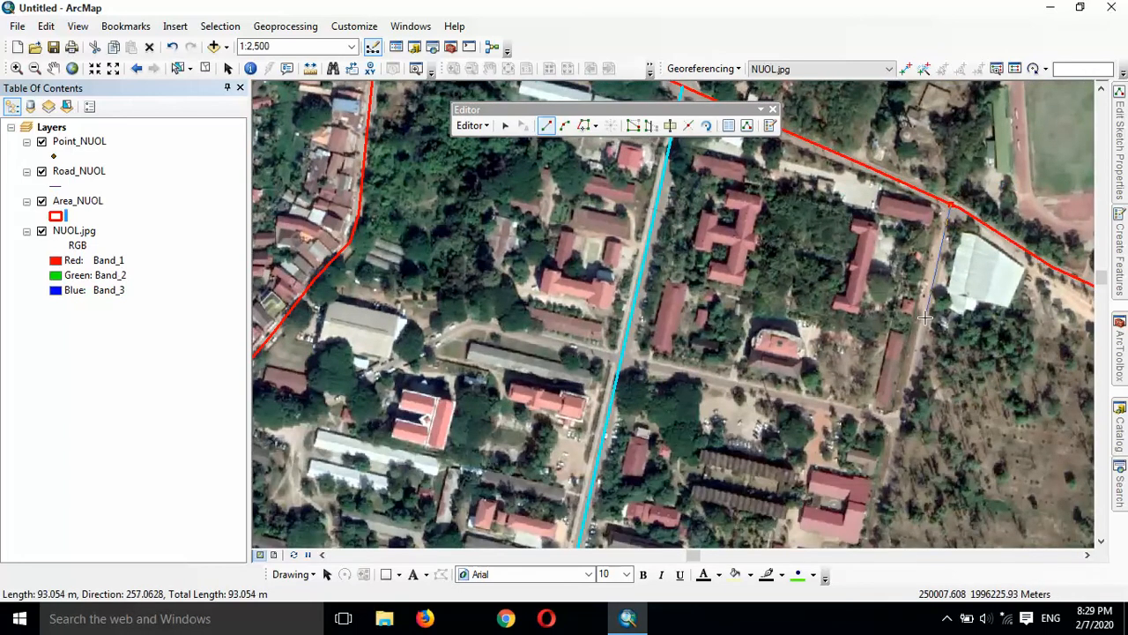
click(925, 317)
drag(874, 450, 935, 128)
click(926, 270)
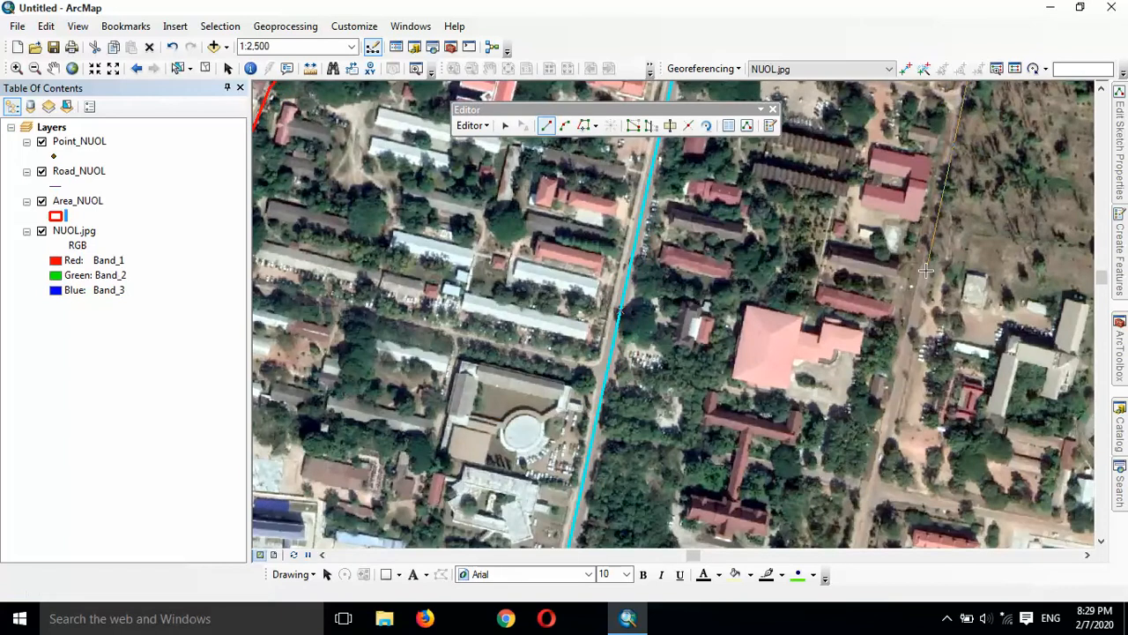
drag(878, 424, 924, 191)
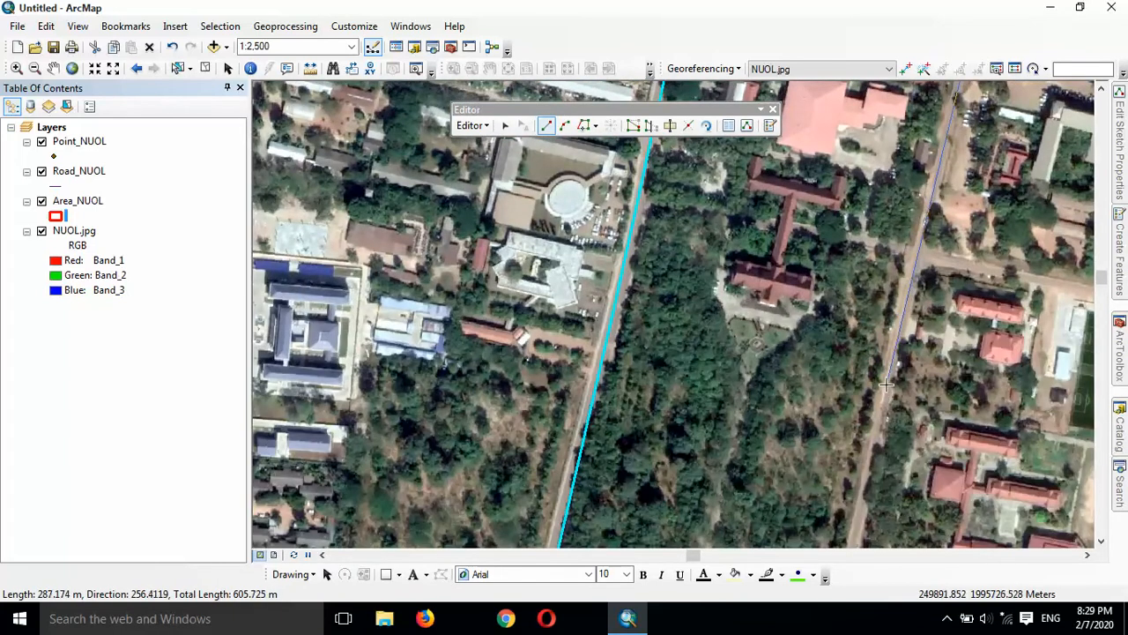
click(887, 385)
scroll(886, 500, down, 1)
drag(879, 352, 958, 44)
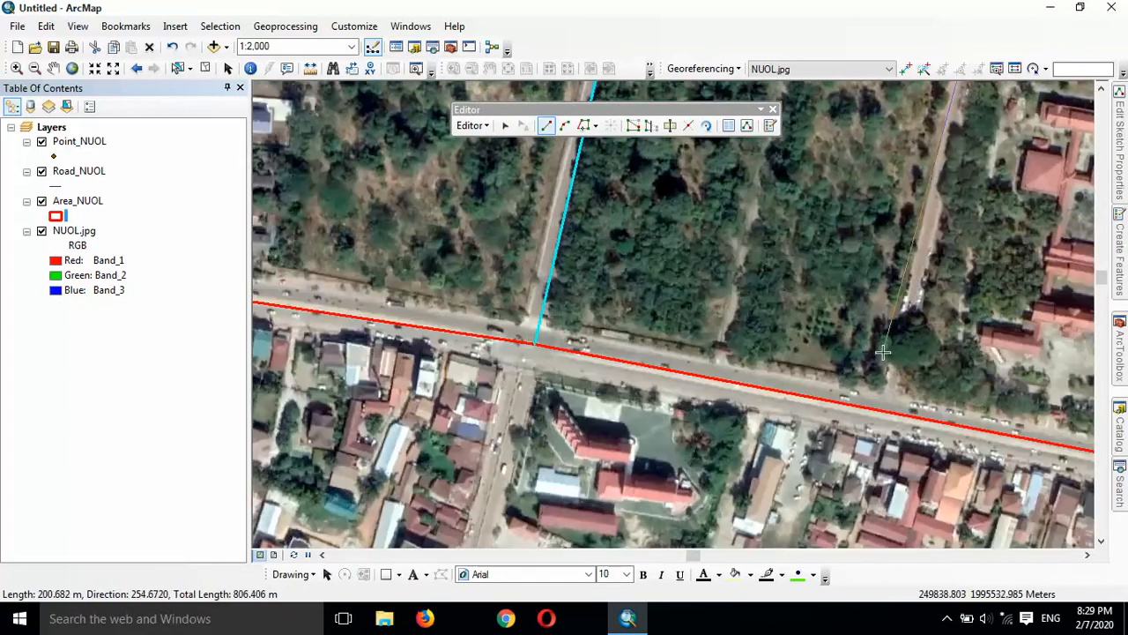
double_click(888, 413)
Draw a Road_NUOL line from the central road, just north of the round-roofed building, west to the Area_NUOL boundary
drag(843, 155, 871, 476)
drag(847, 356, 520, 320)
drag(599, 239, 886, 407)
drag(457, 240, 662, 320)
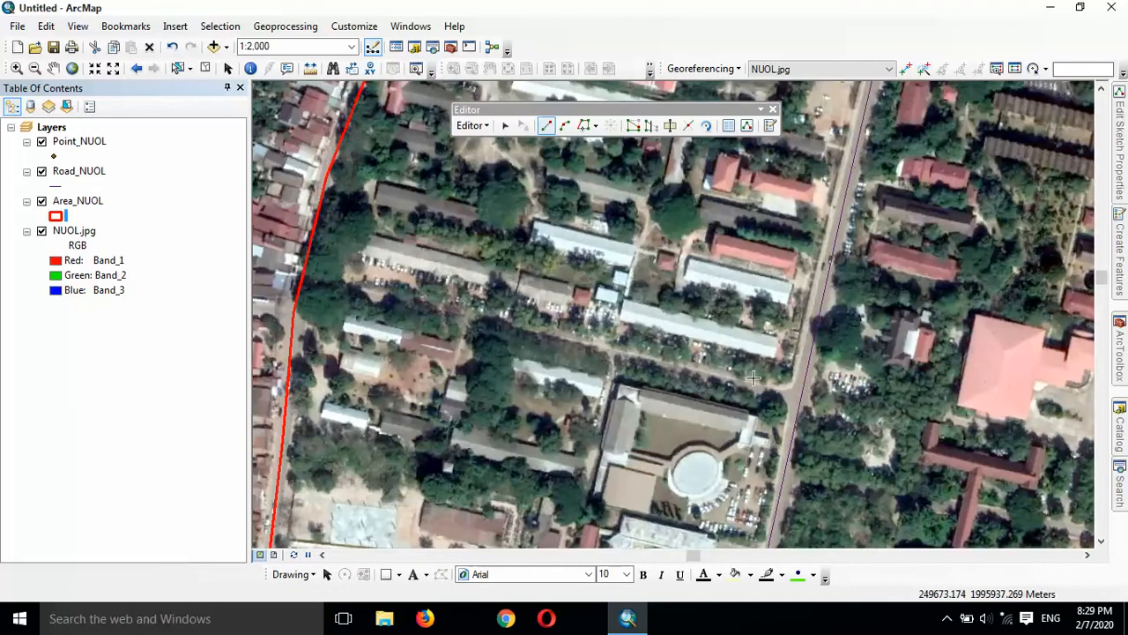
click(800, 402)
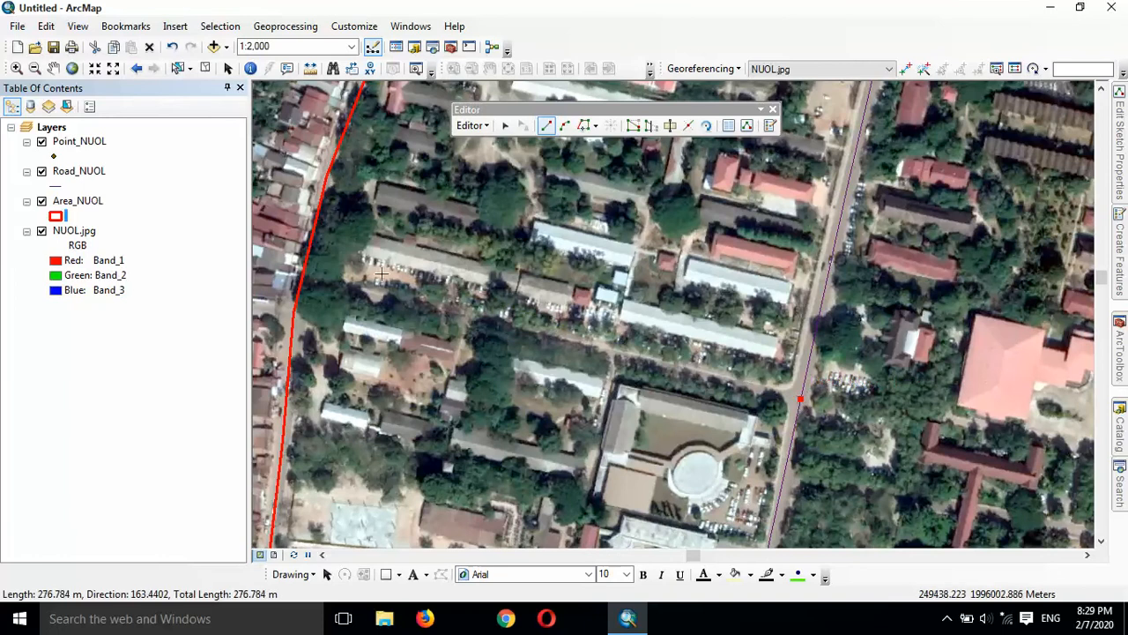
double_click(302, 279)
Digitize the northern cross road, about 480 m long, from the eastern road across the central road and along its southwest bend
mouse_move(667, 332)
mouse_down()
mouse_move(549, 340)
mouse_move(371, 382)
mouse_up()
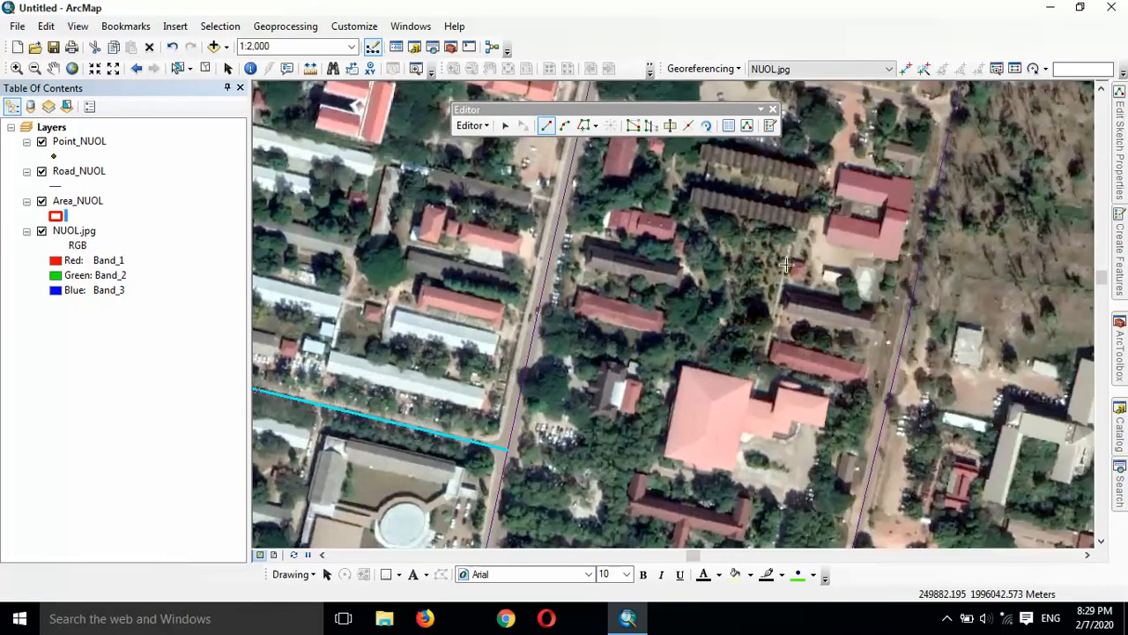
drag(784, 238, 787, 412)
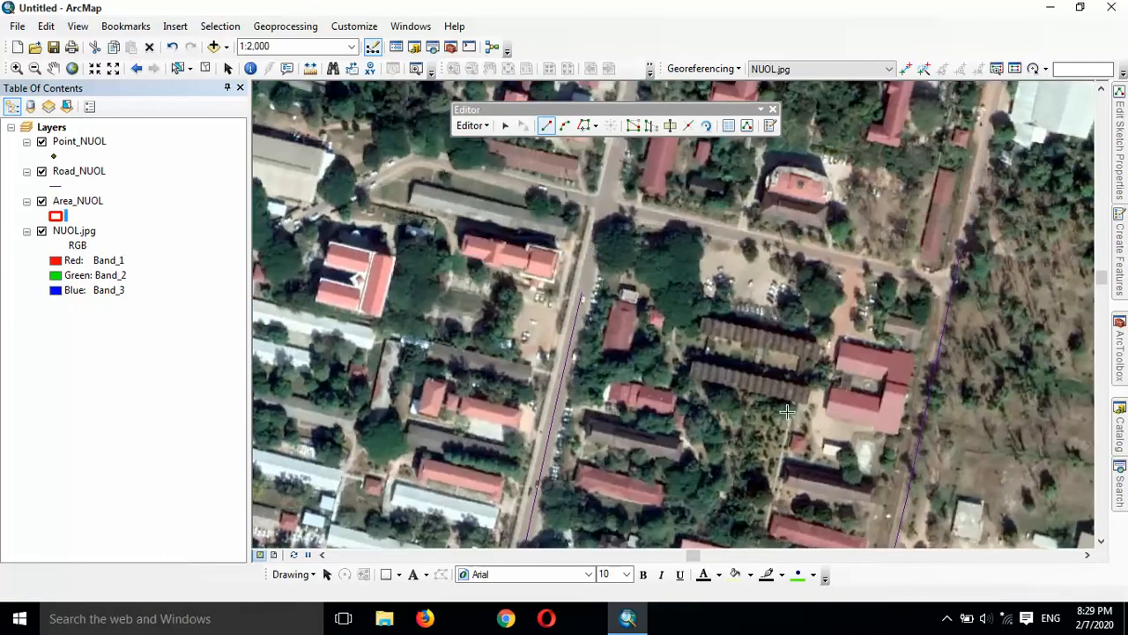
click(956, 288)
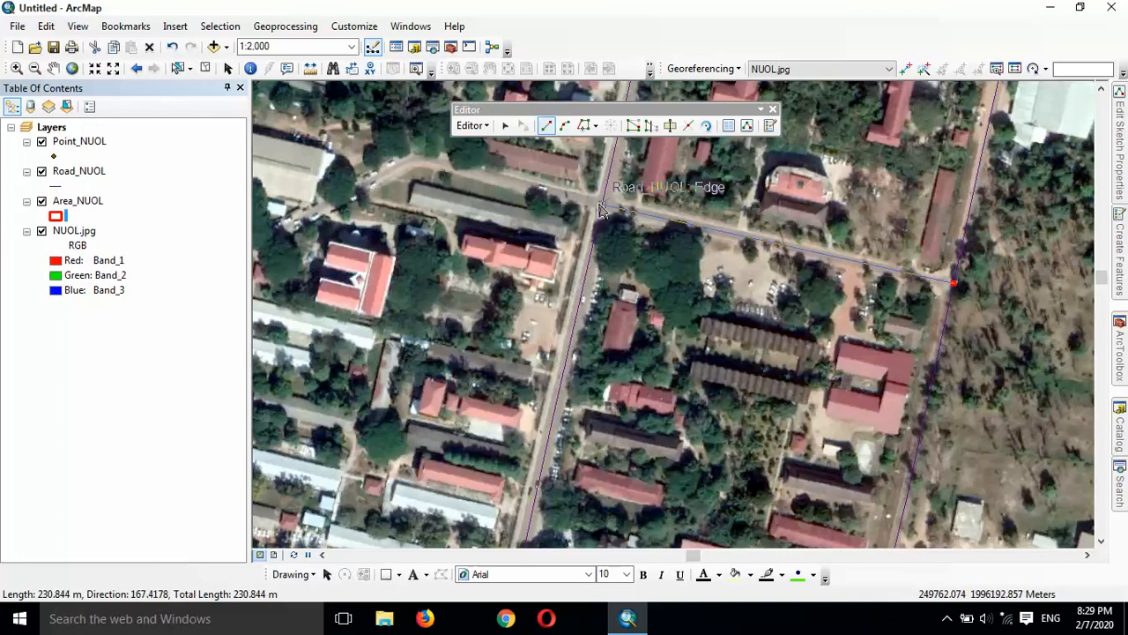
click(599, 206)
drag(334, 185, 582, 203)
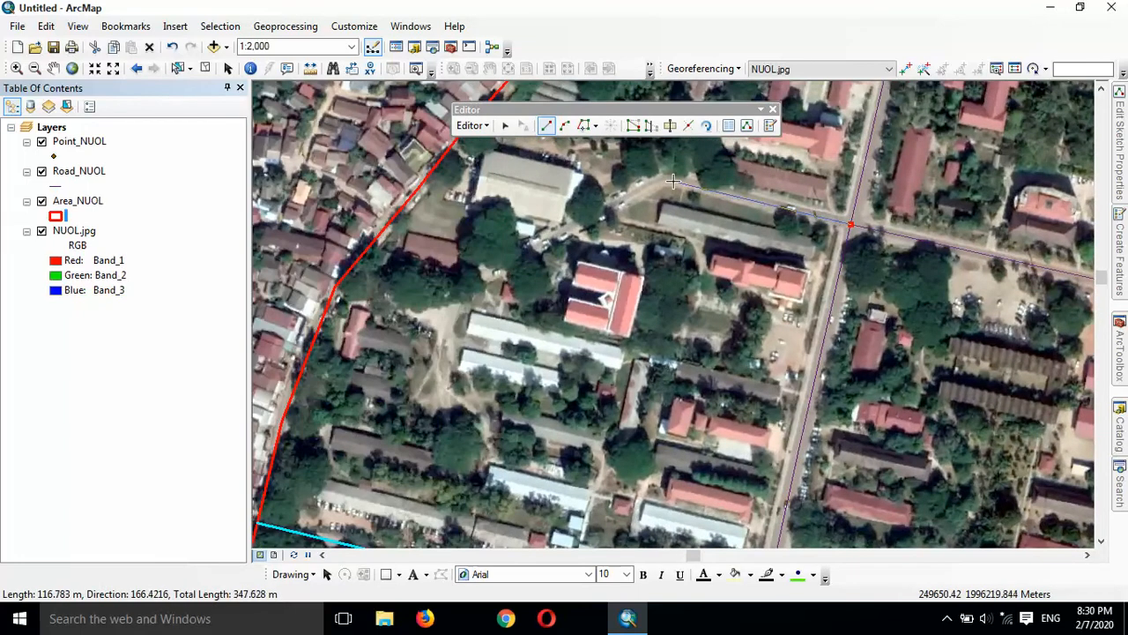
click(669, 179)
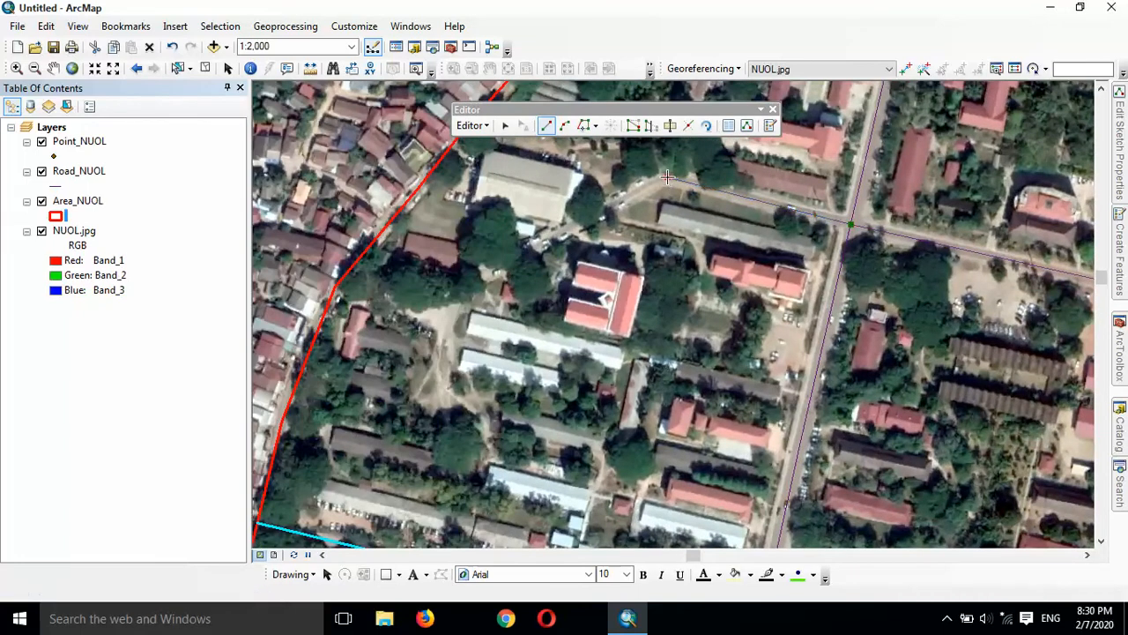
click(597, 214)
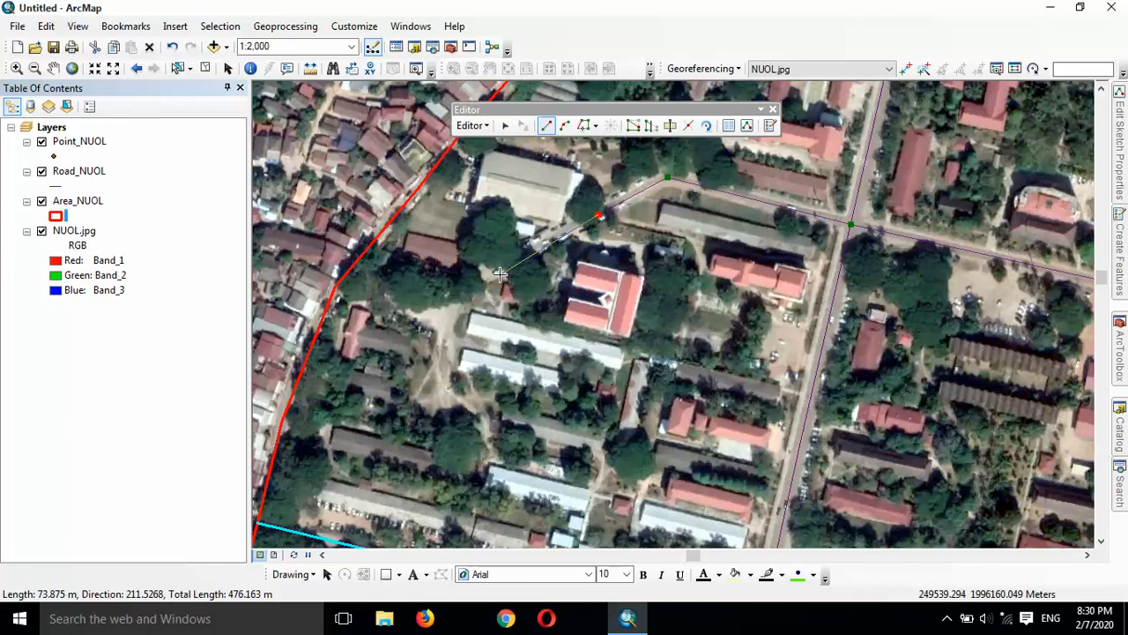
double_click(495, 275)
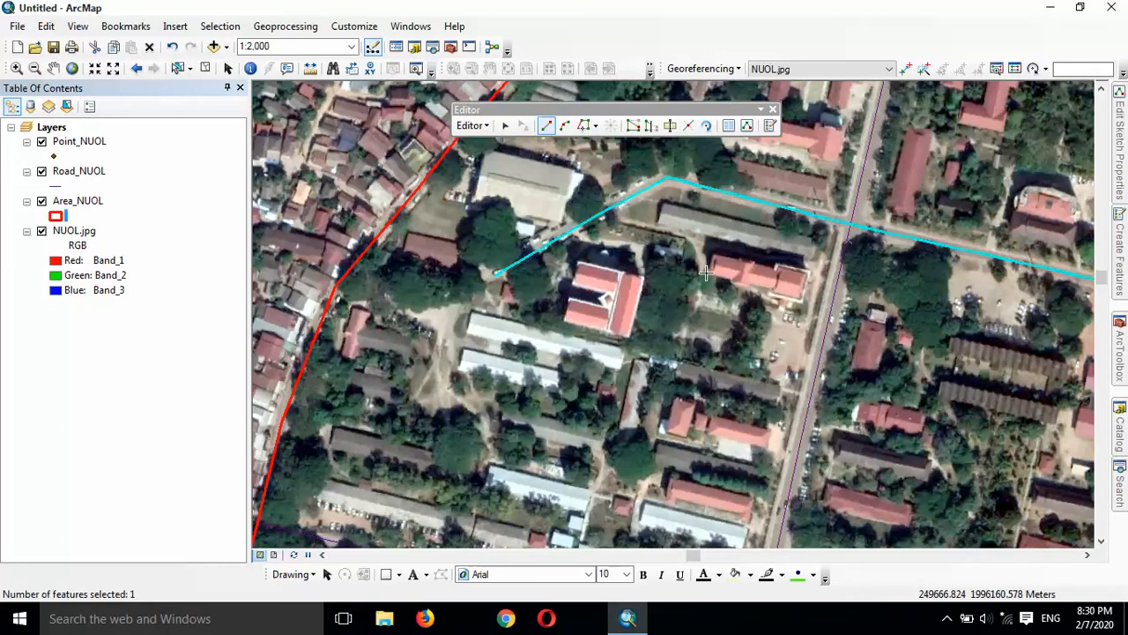
Start the southern cross road at the central road beside the round-roofed building's car park and trace it east to the eastern road
drag(736, 265, 396, 326)
mouse_move(1040, 264)
mouse_down()
mouse_move(640, 315)
mouse_move(688, 206)
mouse_move(687, 159)
mouse_up()
drag(673, 219, 722, 141)
drag(642, 327, 705, 190)
drag(650, 259, 701, 173)
drag(650, 319, 686, 161)
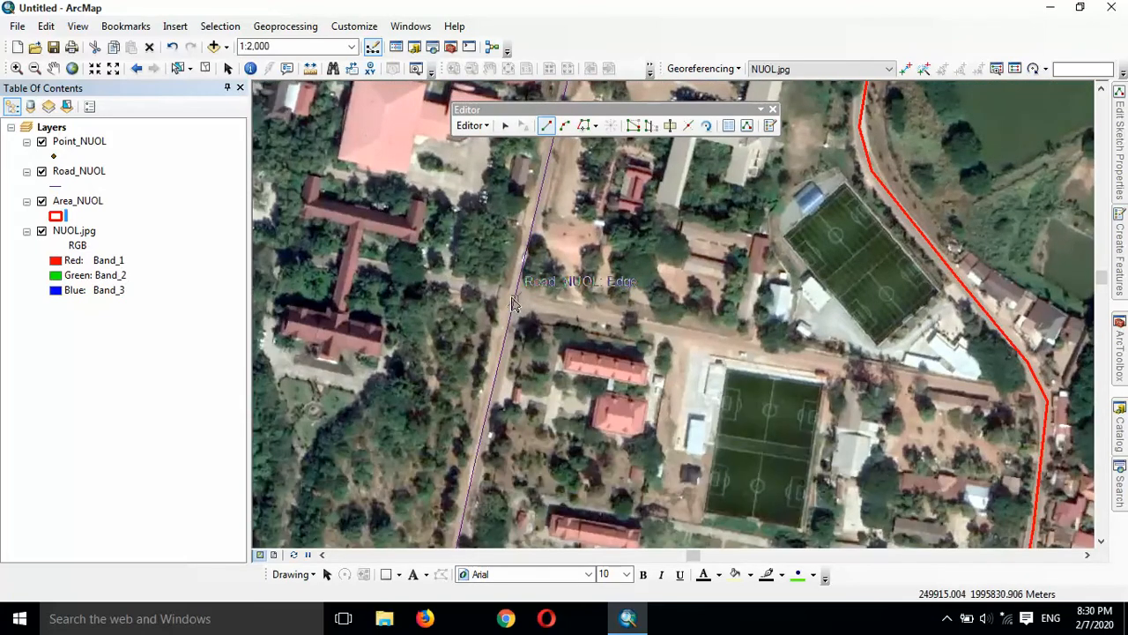
drag(522, 326, 999, 339)
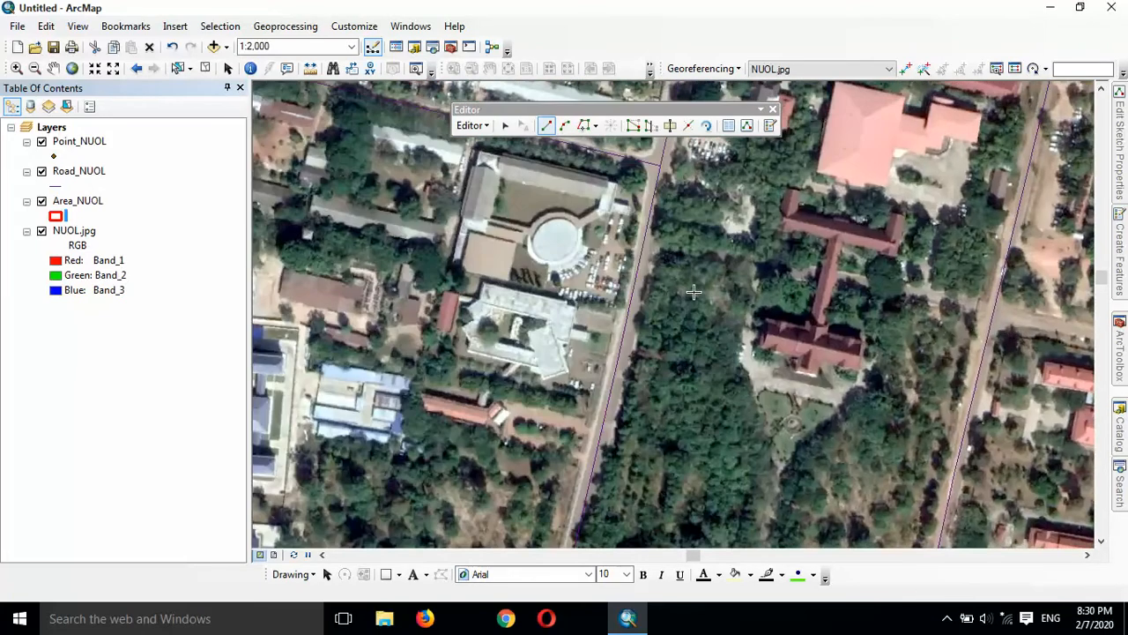
click(643, 245)
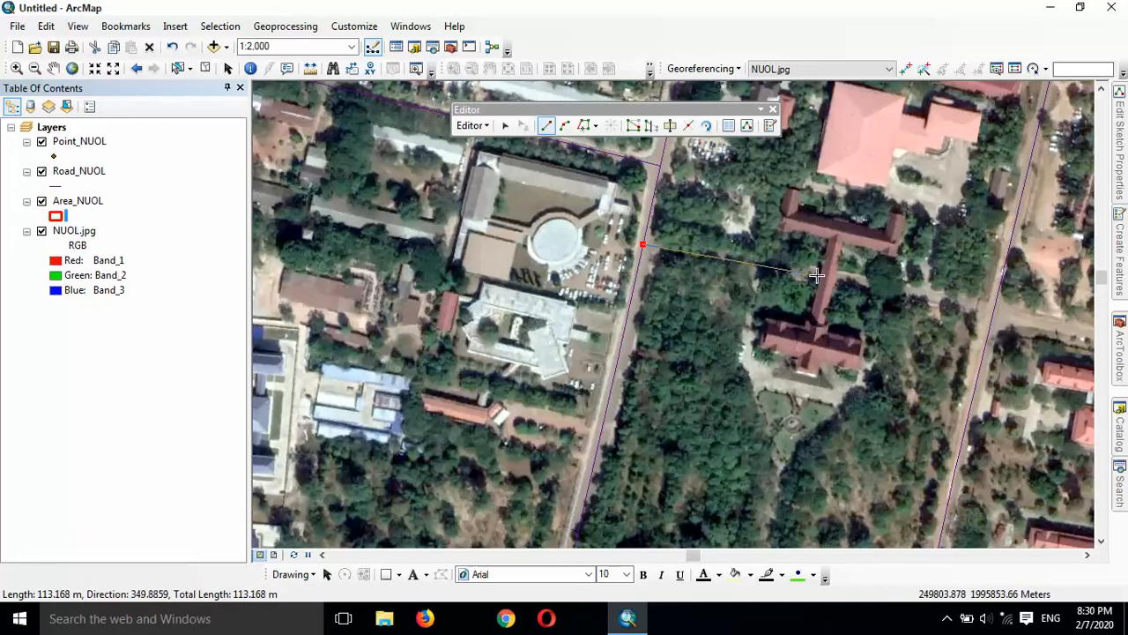
click(817, 275)
click(997, 313)
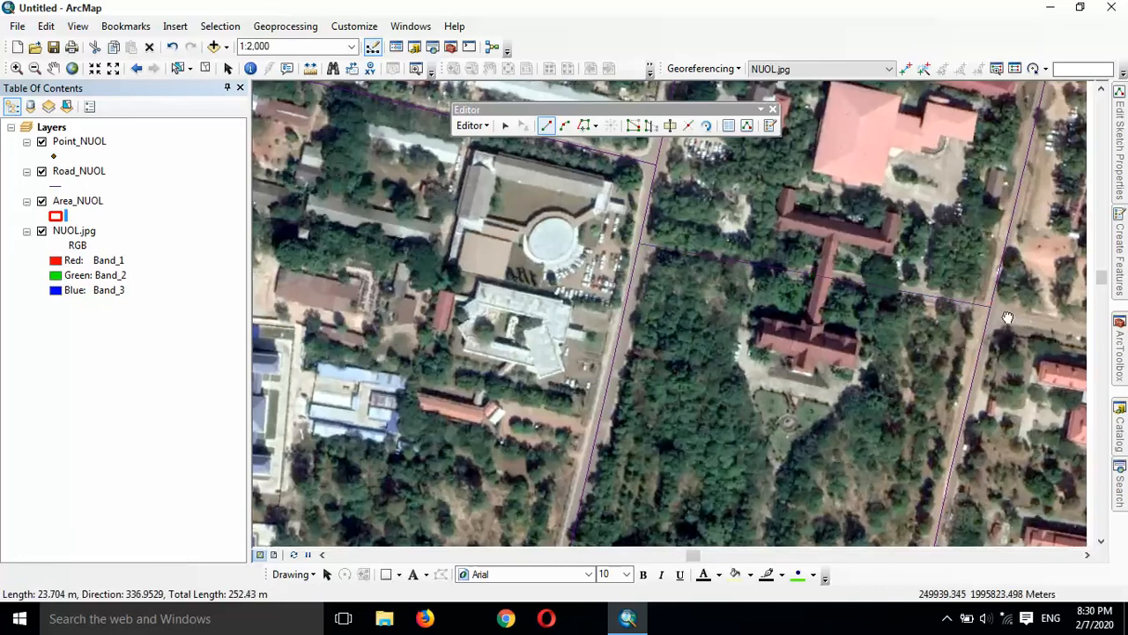
Continue the southern cross road east between the football fields to the Area_NUOL corner, about 580 m in total, and save the edits
drag(1032, 326, 648, 303)
click(880, 341)
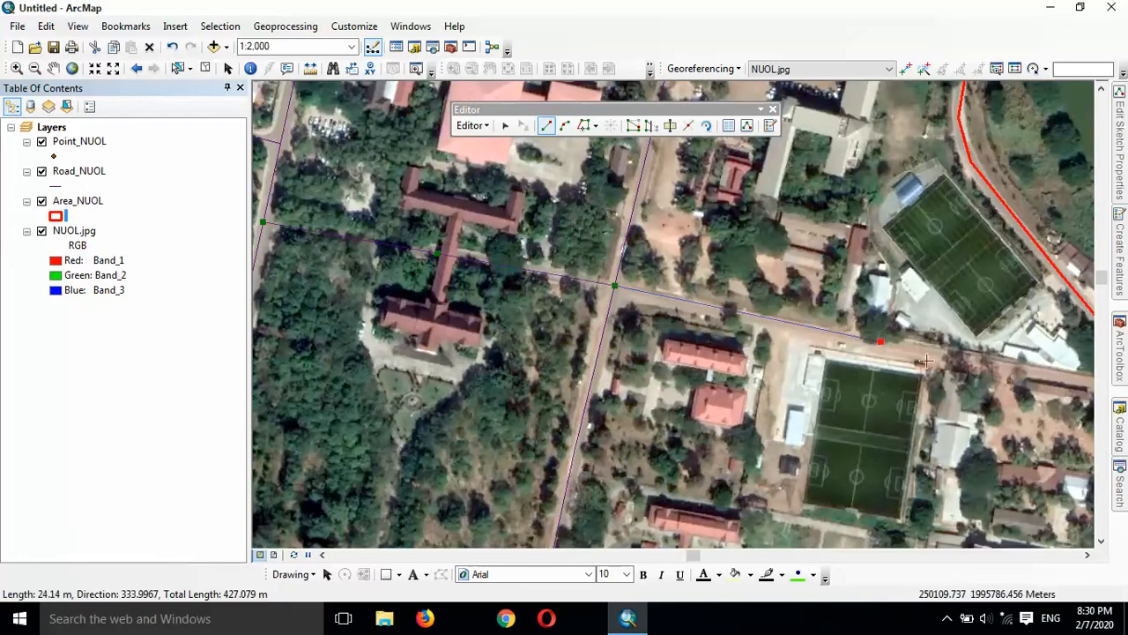
drag(921, 348, 591, 318)
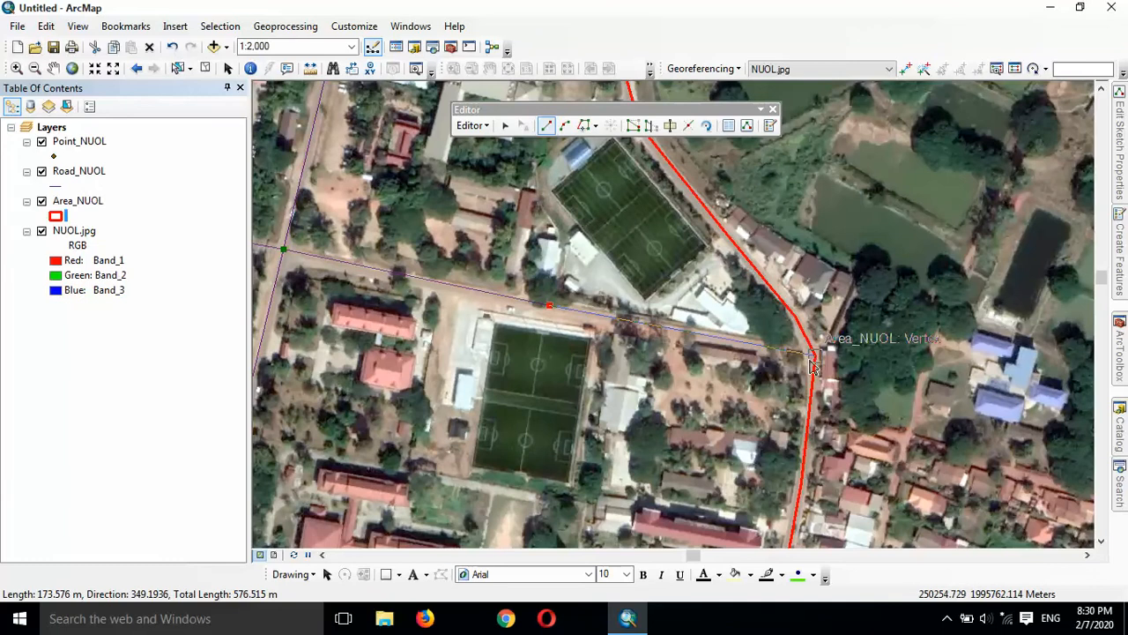
double_click(818, 363)
scroll(635, 261, down, 3)
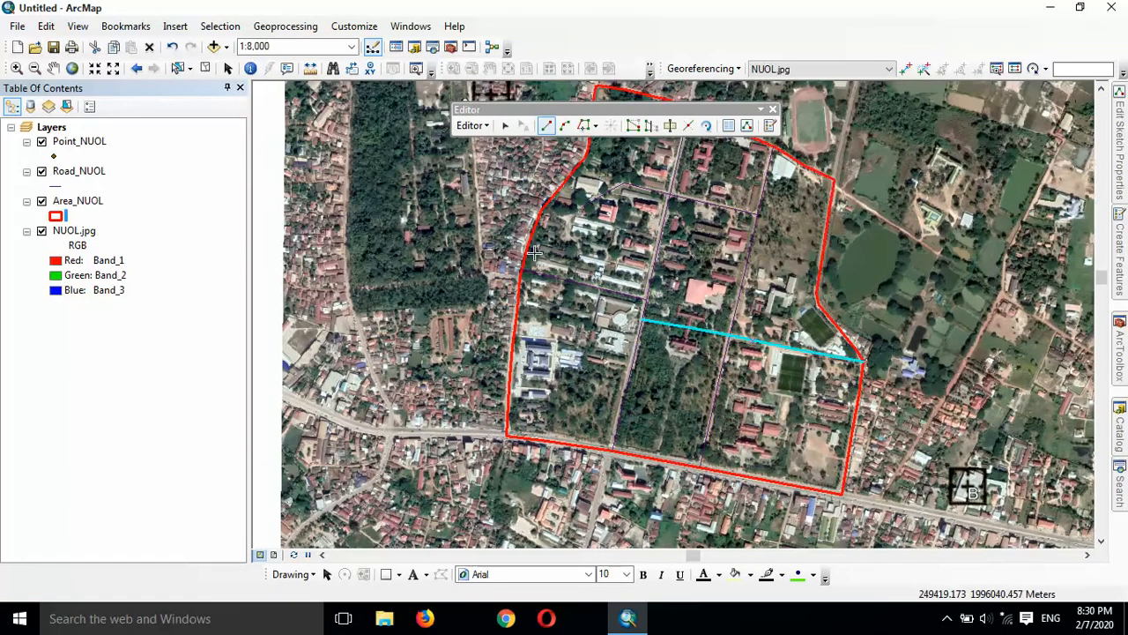
click(470, 125)
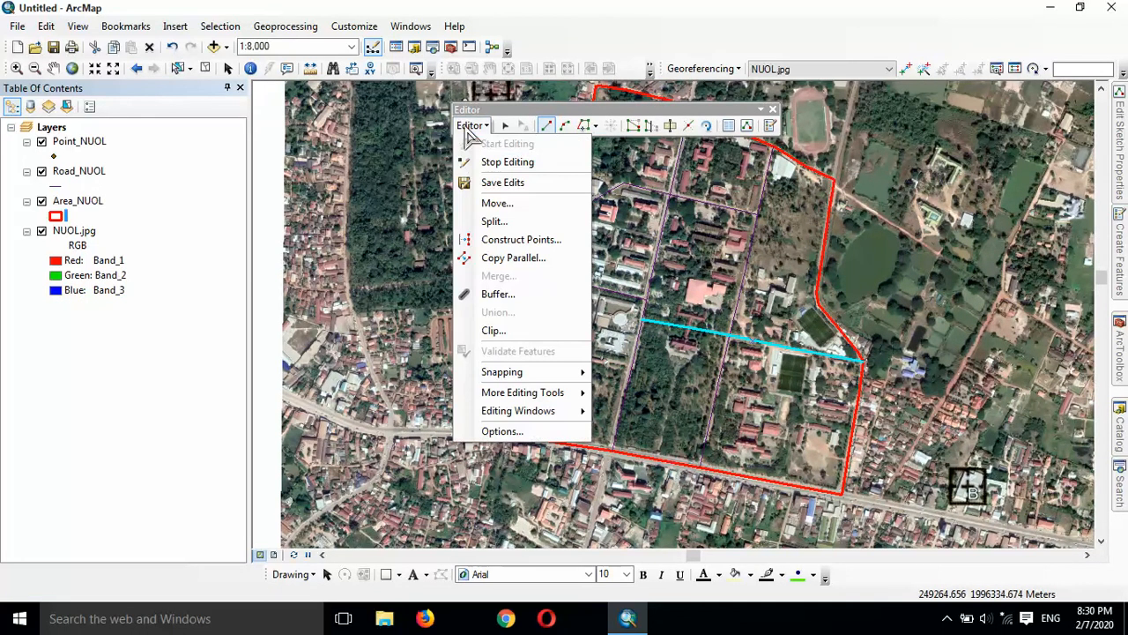
click(481, 180)
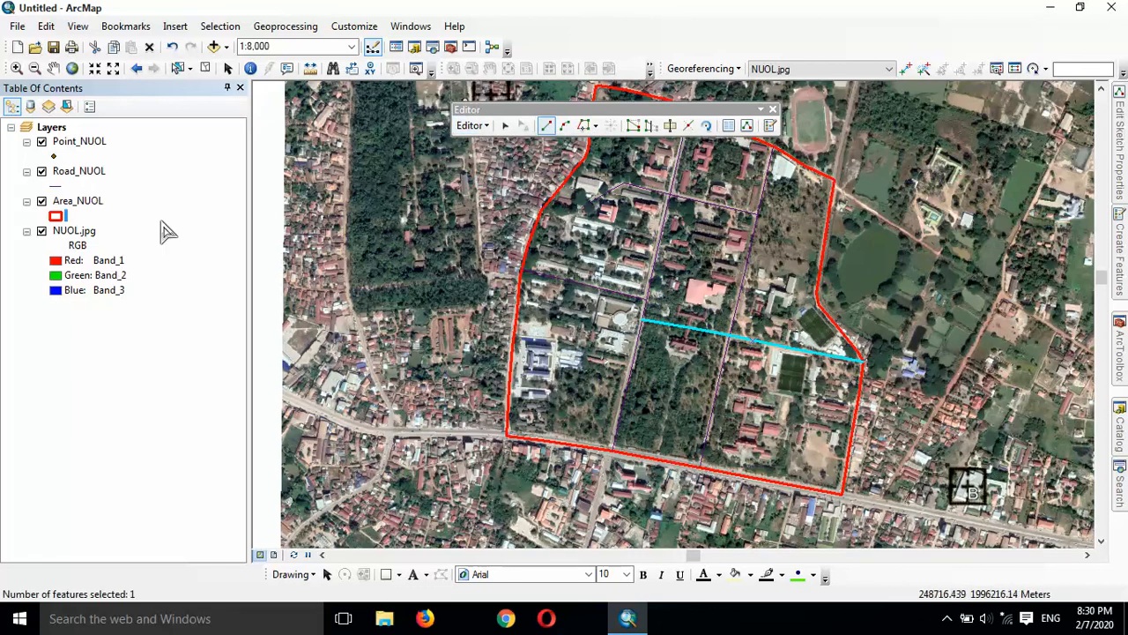
Symbolize the Road_NUOL layer with the Highway Ramp line style at a width of 1
click(62, 187)
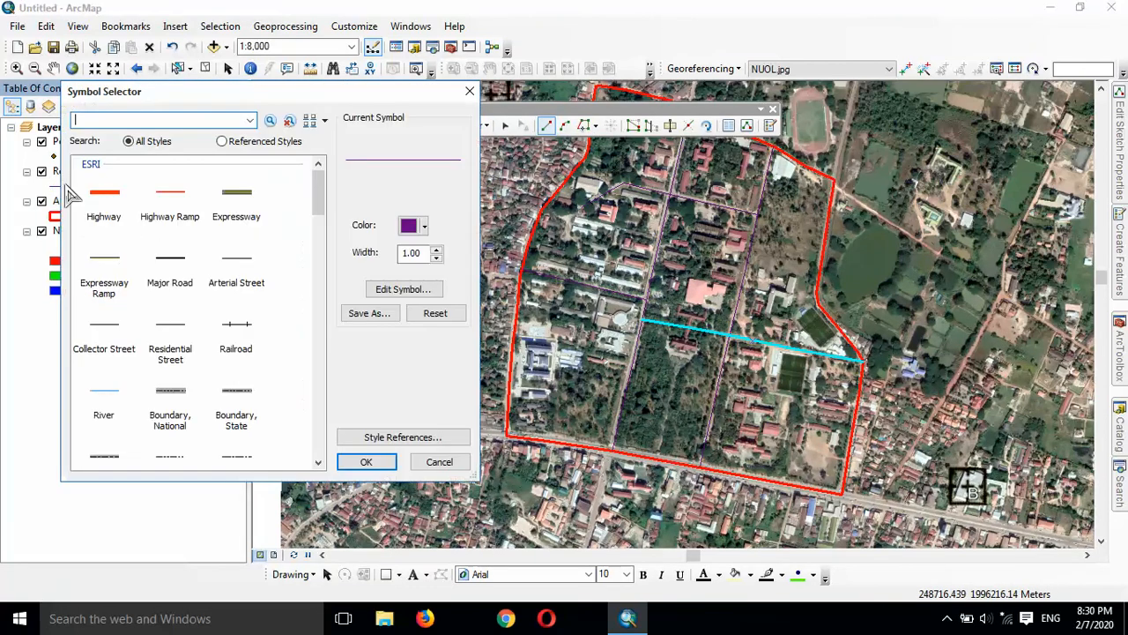
click(167, 199)
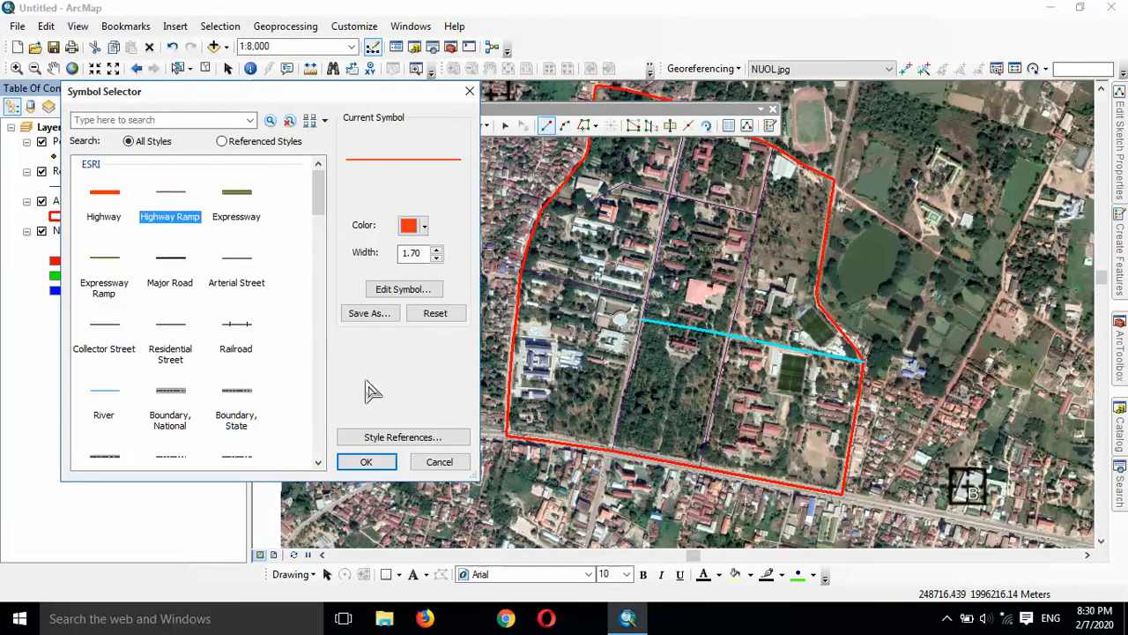
click(438, 258)
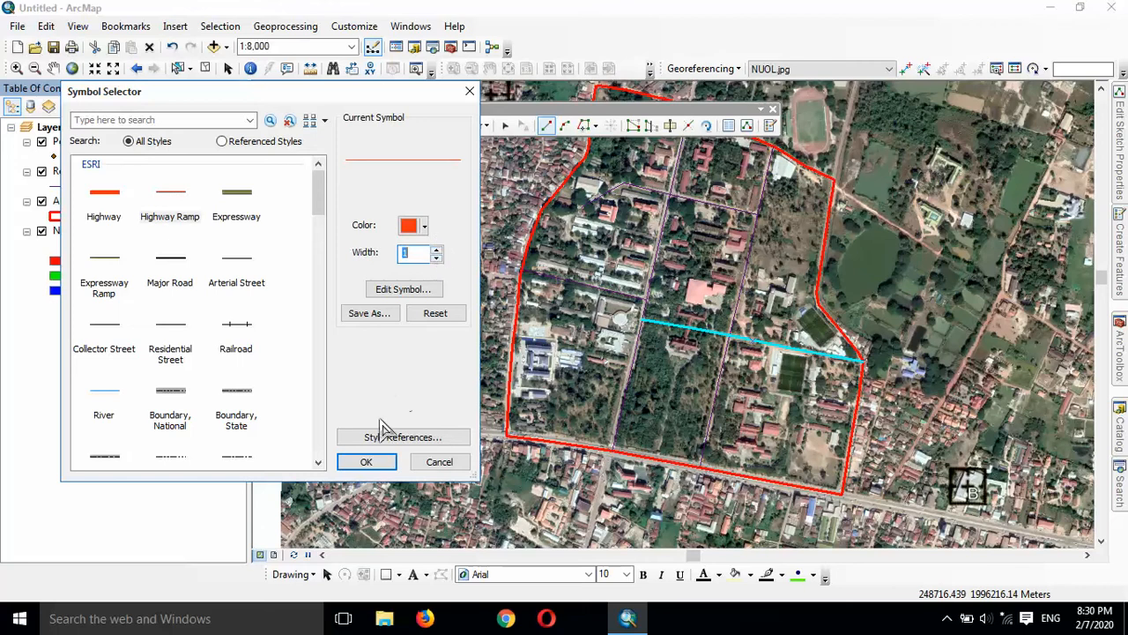
click(366, 461)
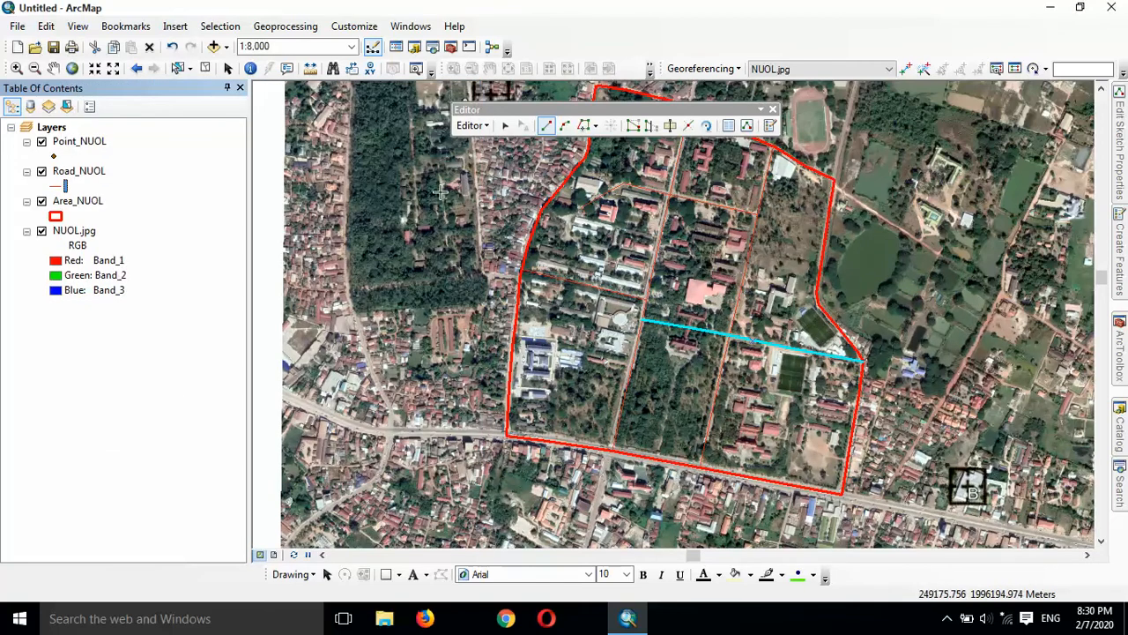
Clear the road selection, hide NUOL.jpg to inspect the digitized boundary and roads on their own, and show the image again
click(505, 126)
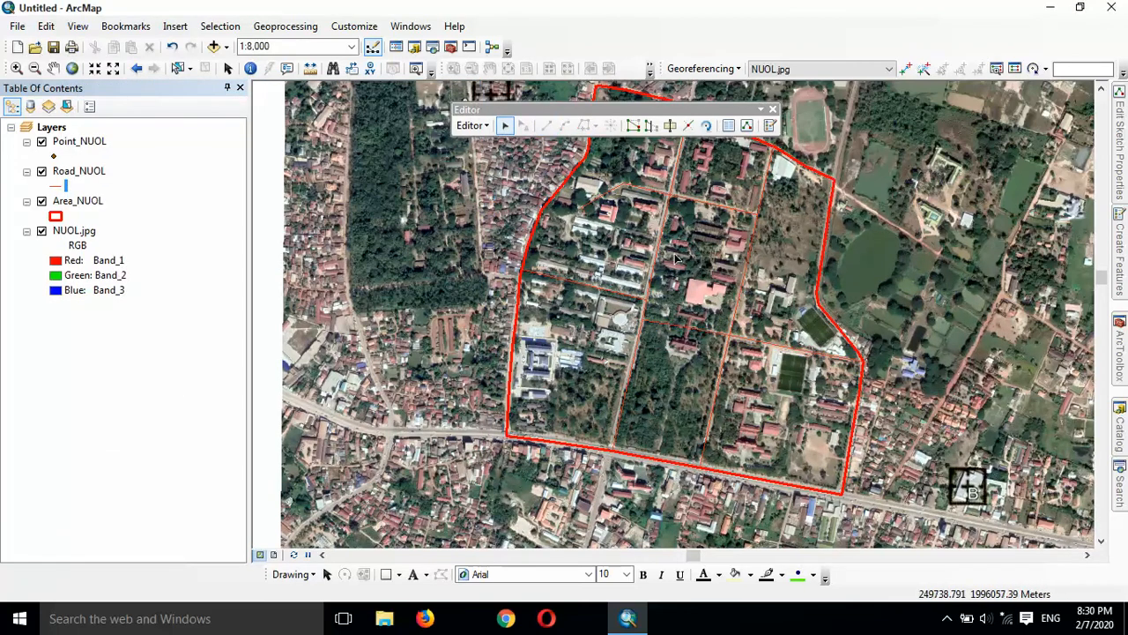
scroll(681, 251, up, 1)
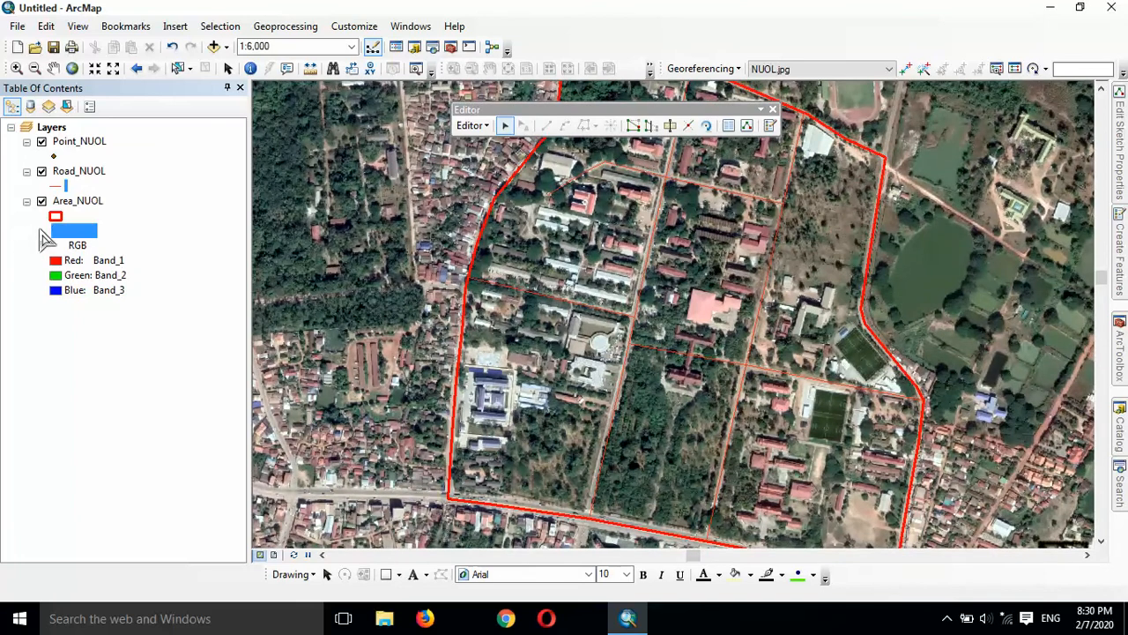
click(42, 230)
scroll(668, 259, down, 2)
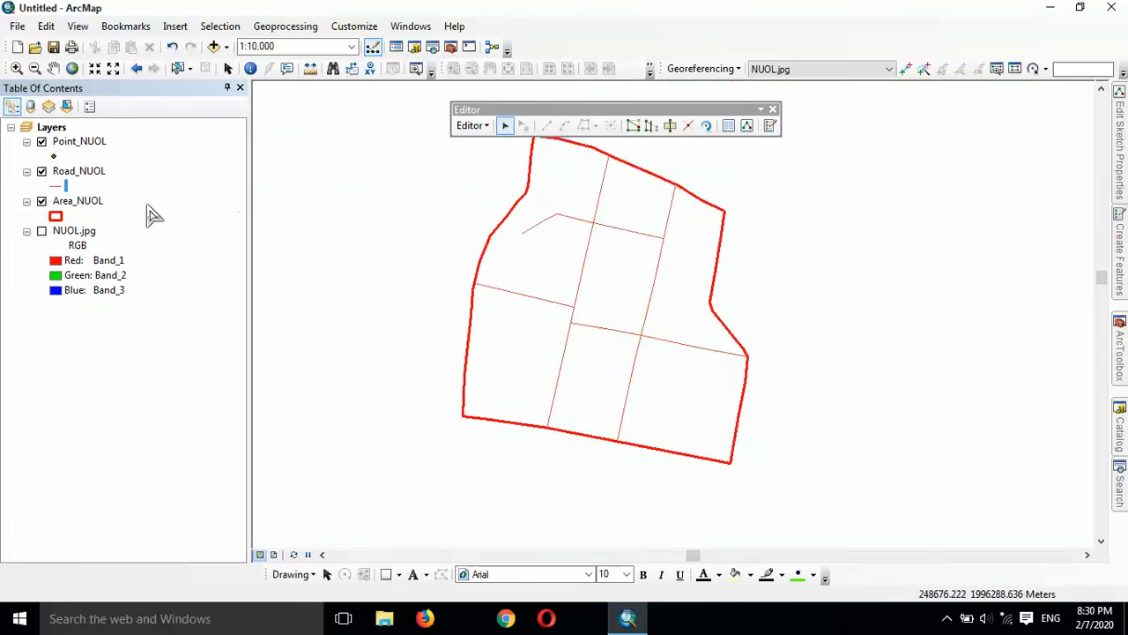
click(42, 231)
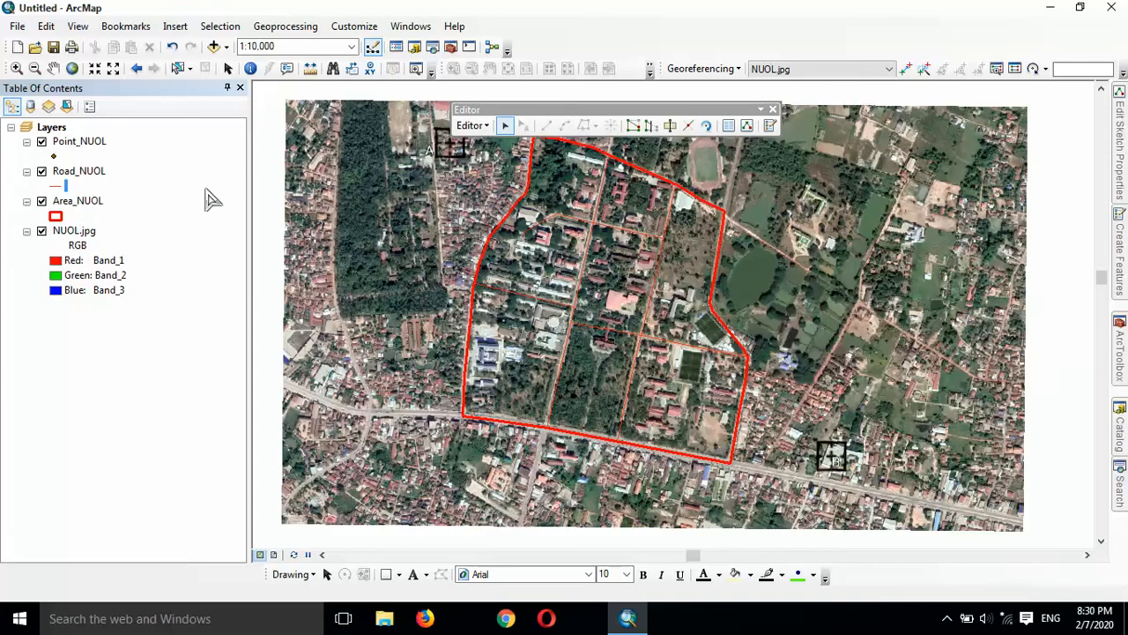
Add Point_NUOL points on the round-roofed building, the large pink-roofed building, the red building south of it and two buildings farther north
click(769, 126)
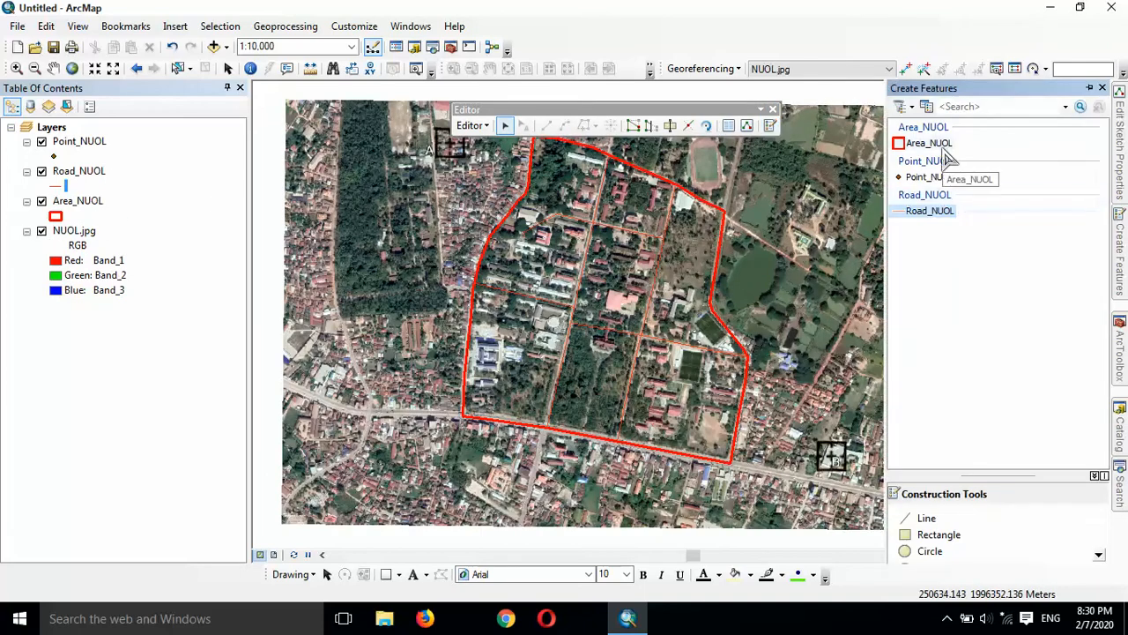
click(925, 181)
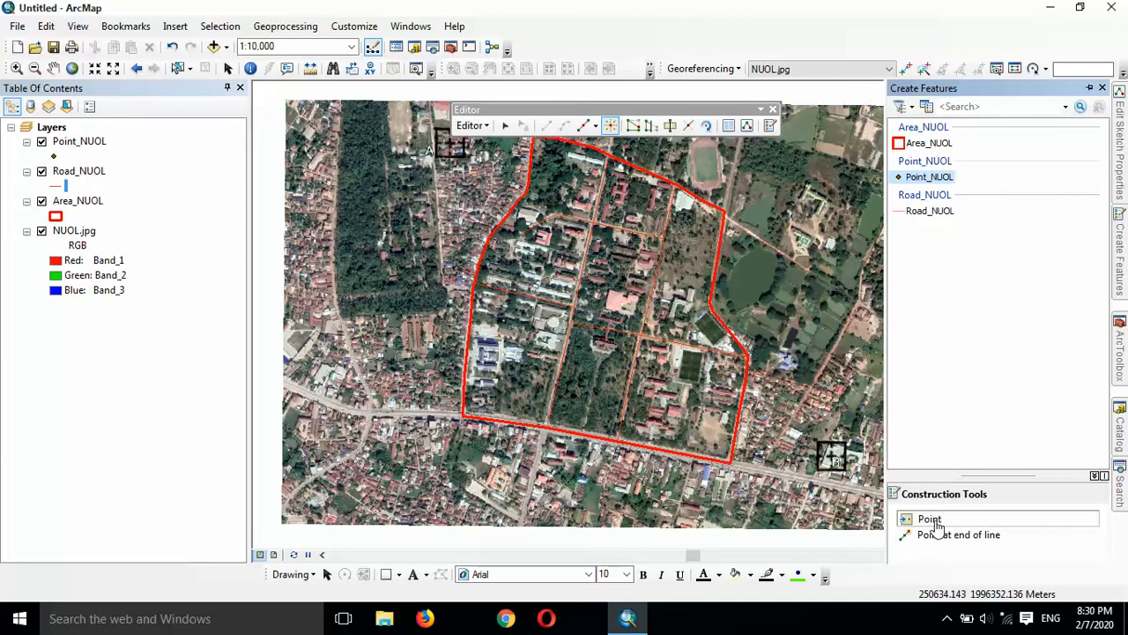
scroll(560, 317, up, 5)
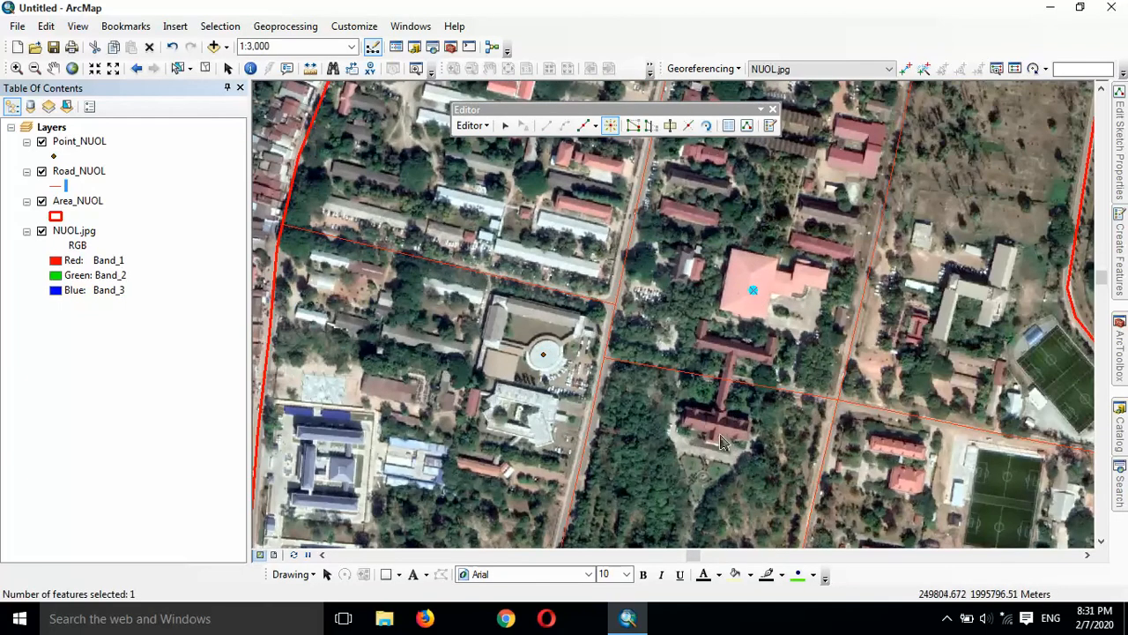
drag(827, 309, 770, 430)
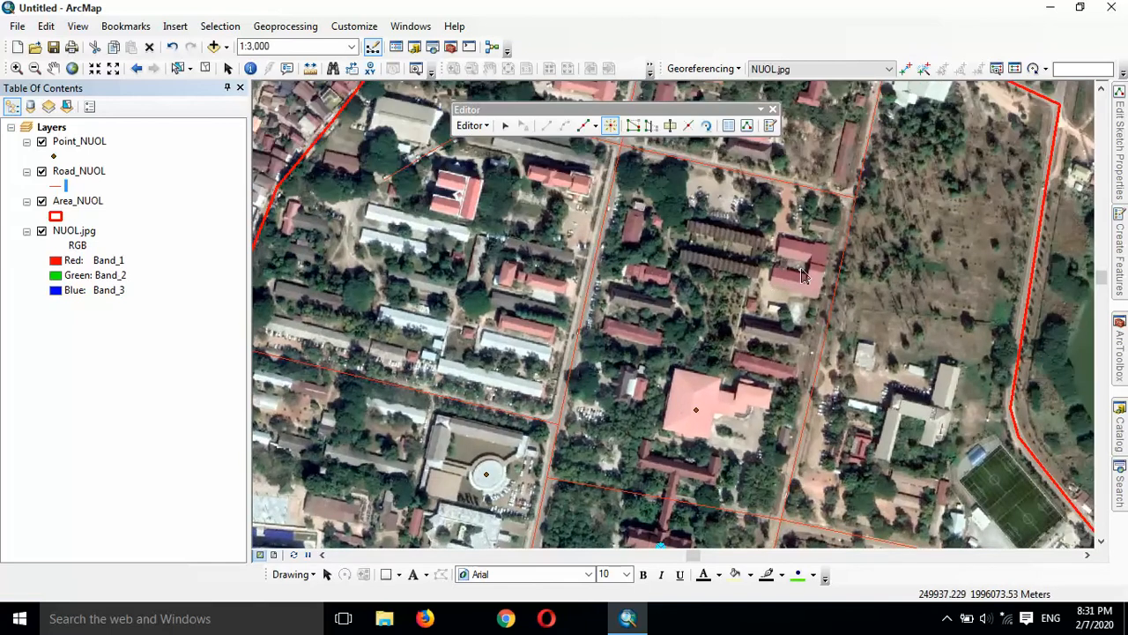
click(722, 266)
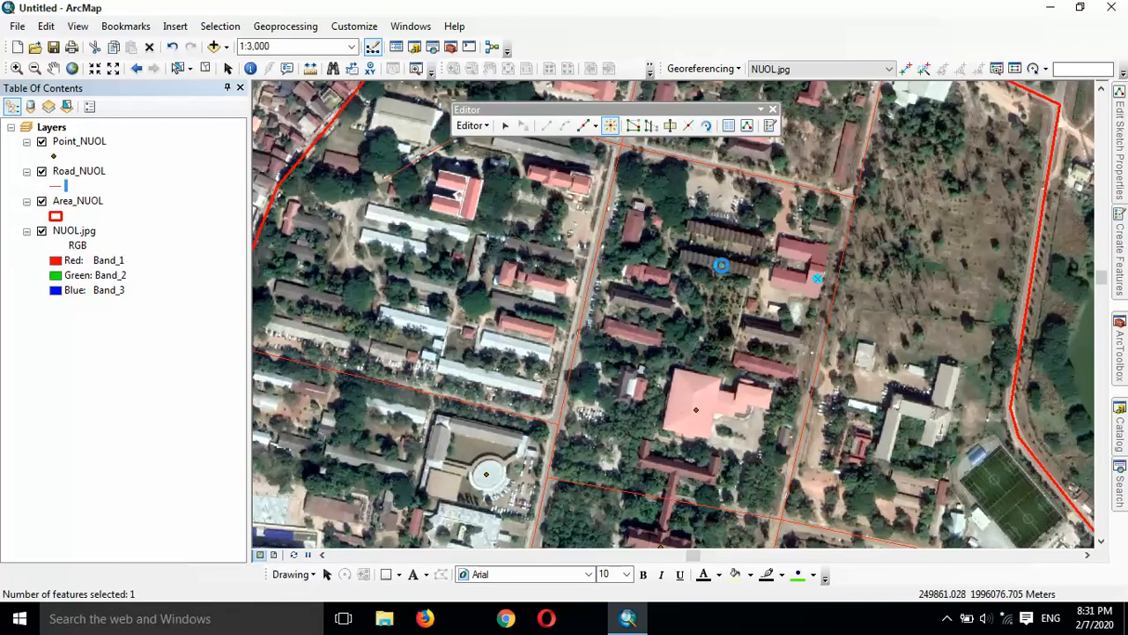
Add Point_NUOL points on the five main buildings north of the northern cross road, between the central and eastern roads
key(Up)
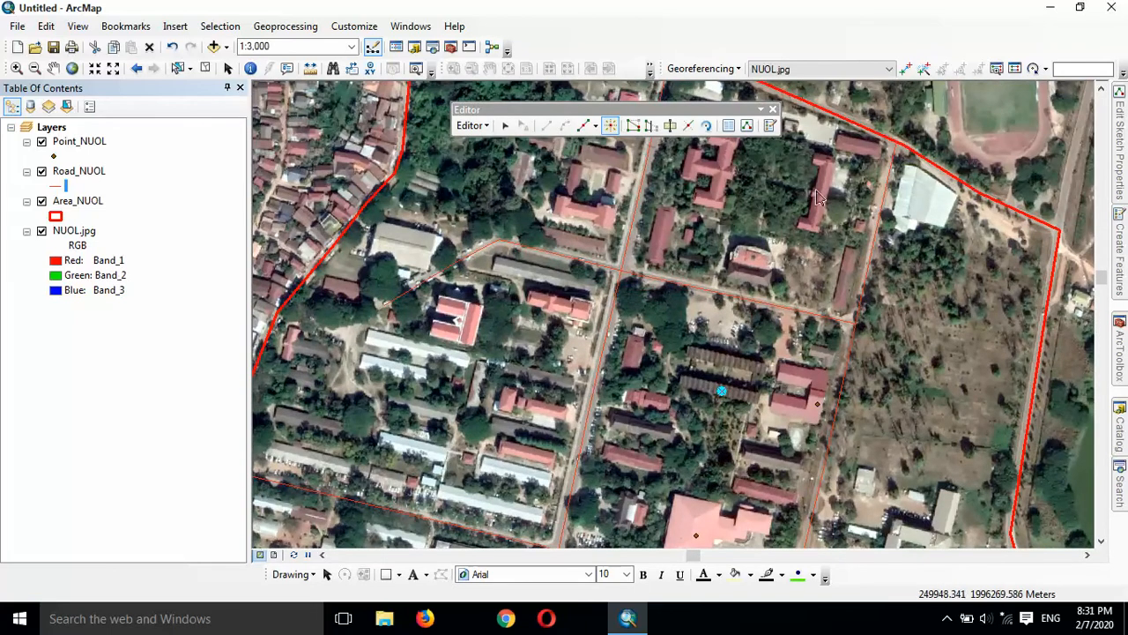
click(823, 201)
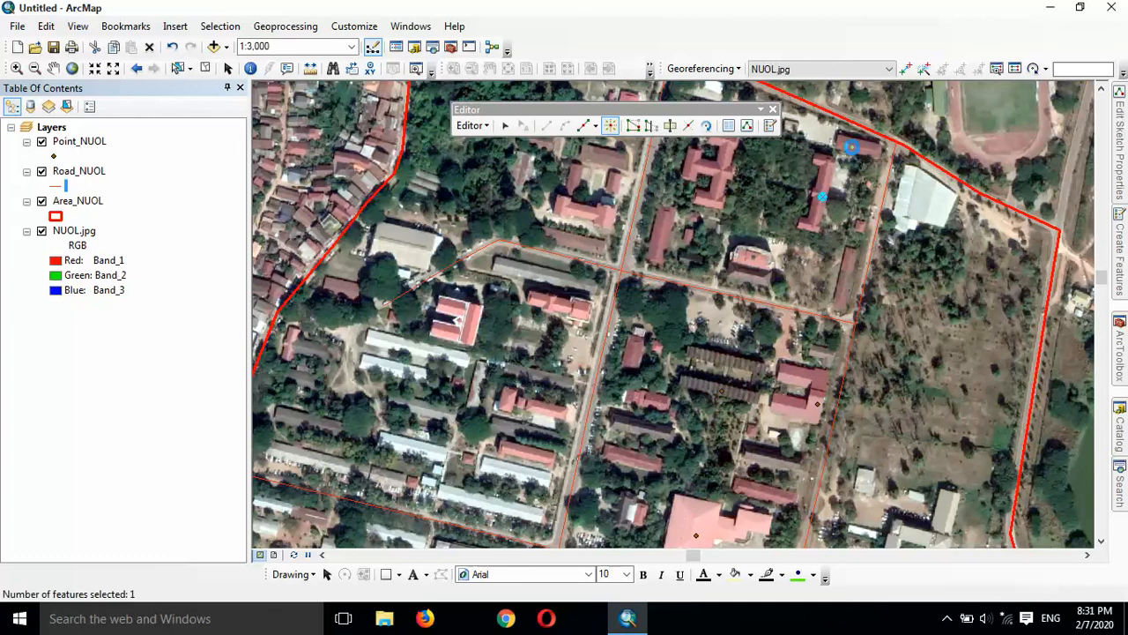
click(851, 148)
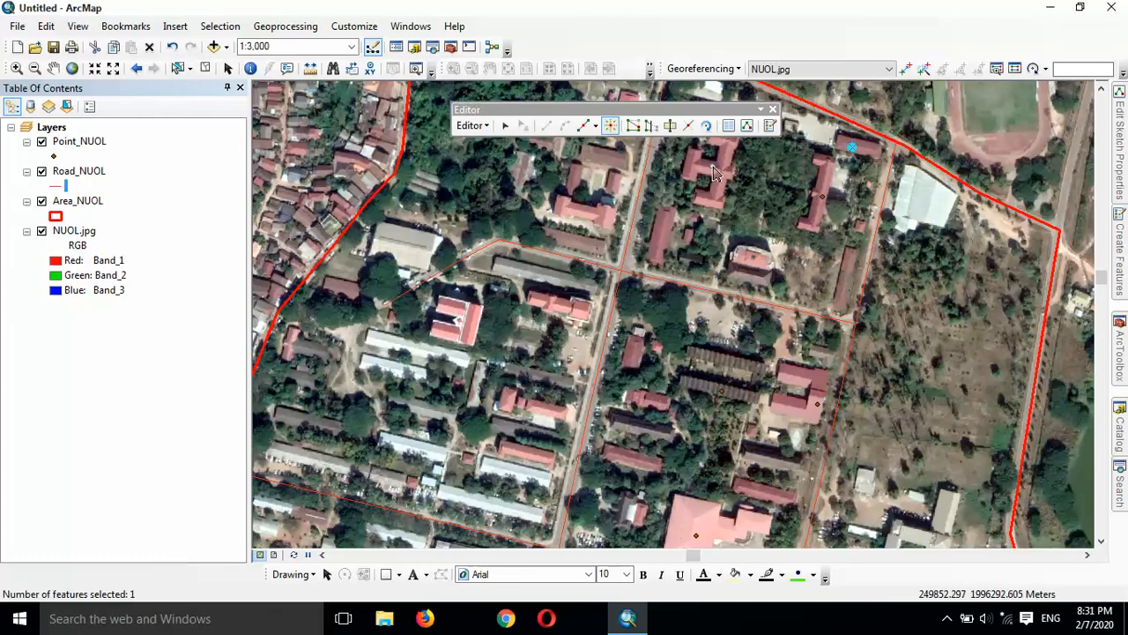
click(713, 166)
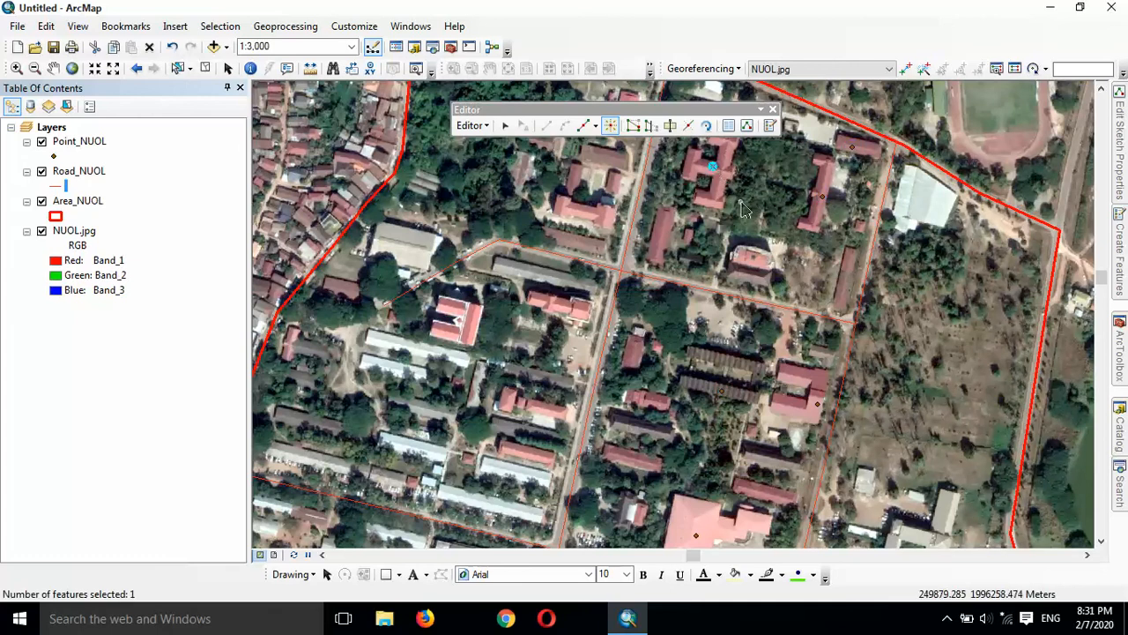
click(663, 232)
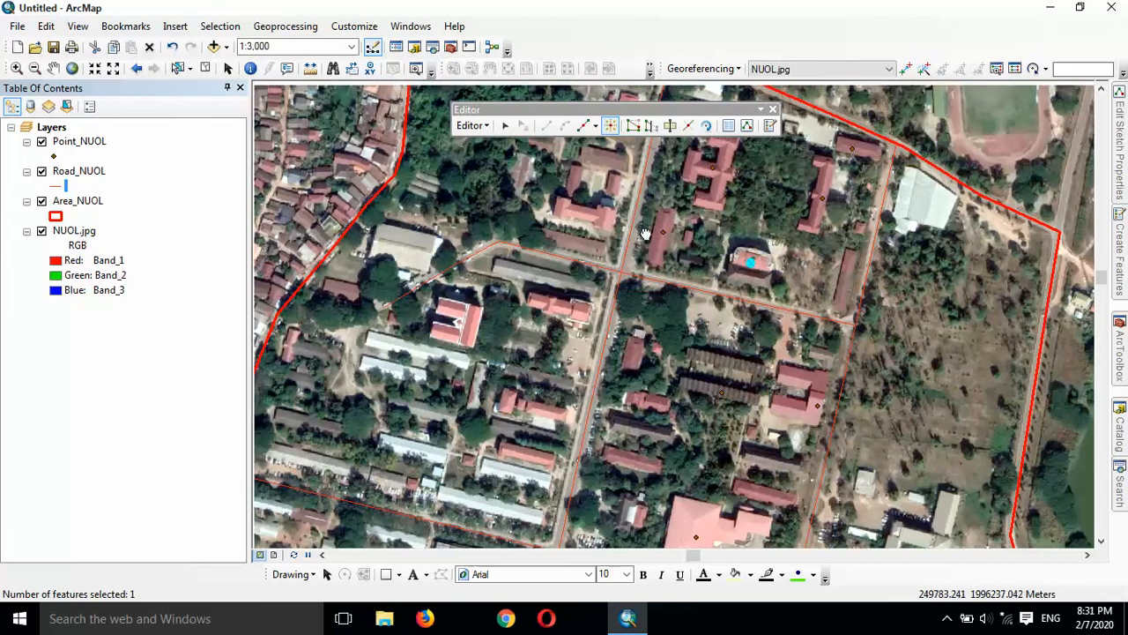
Add Point_NUOL points on four buildings west of the central road, from just above the northern cross road up to the boundary
drag(642, 226, 682, 325)
click(631, 311)
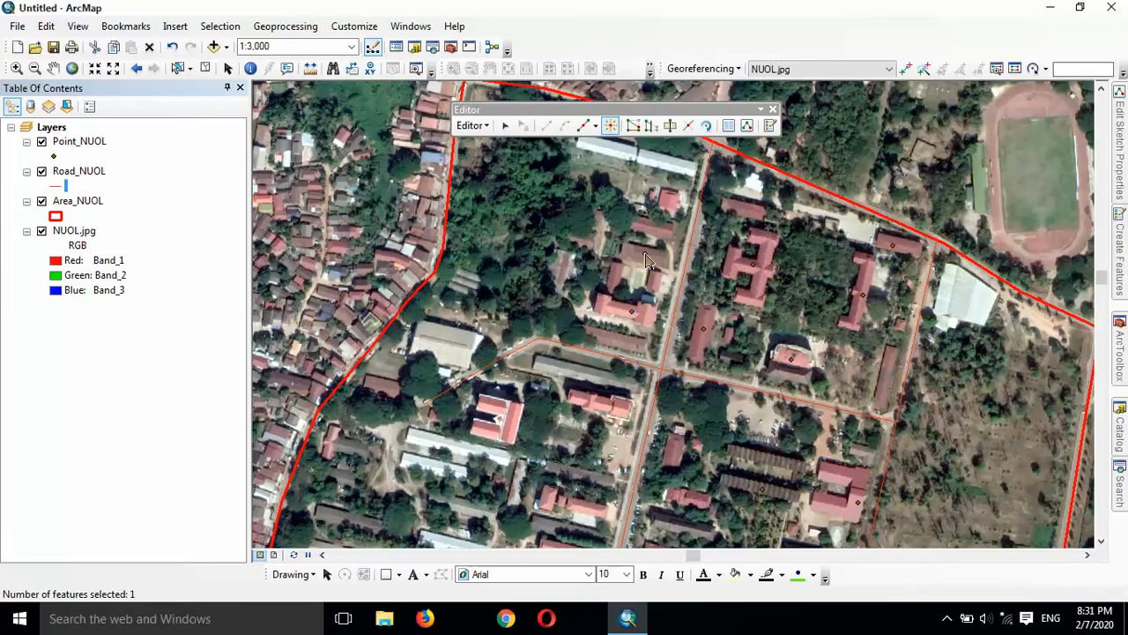
click(645, 254)
click(667, 201)
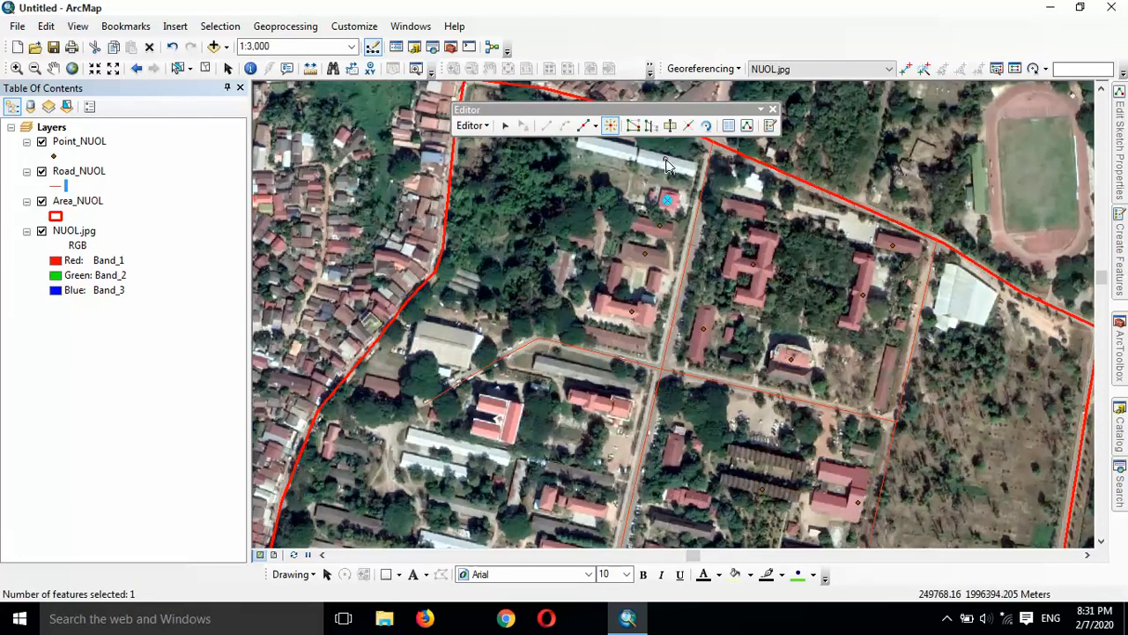
click(641, 160)
Add Point_NUOL points on the red-and-white roofed building south of the road bend and on the building rows to its southeast
drag(657, 291, 714, 198)
click(565, 329)
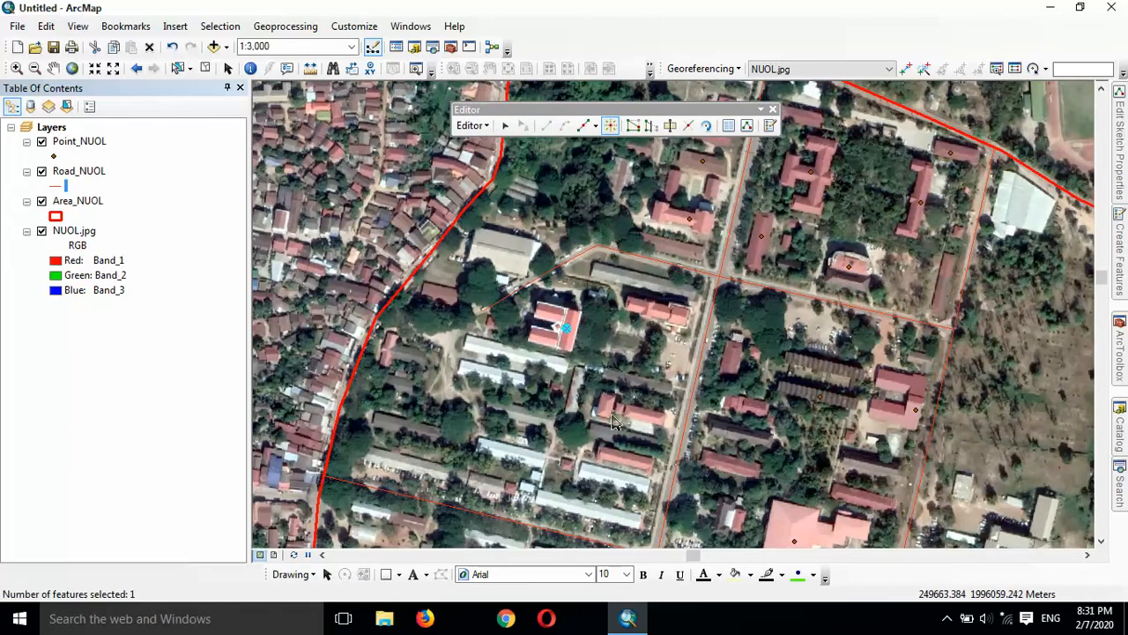
click(640, 414)
click(634, 457)
click(616, 481)
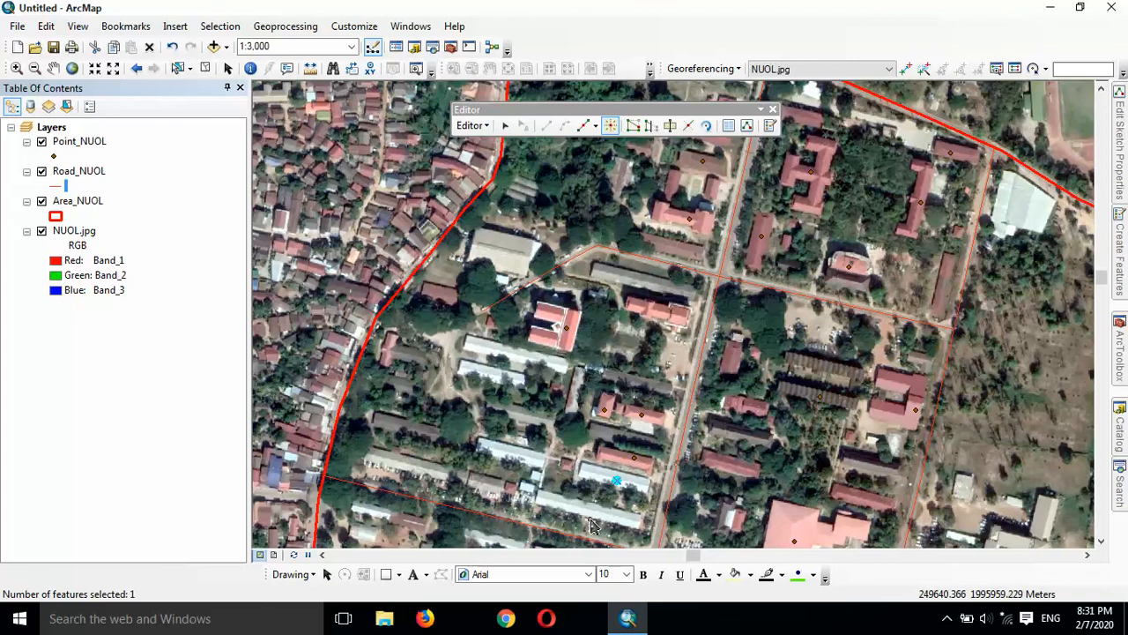
Save the point edits and stop the editing session
scroll(588, 516, down, 3)
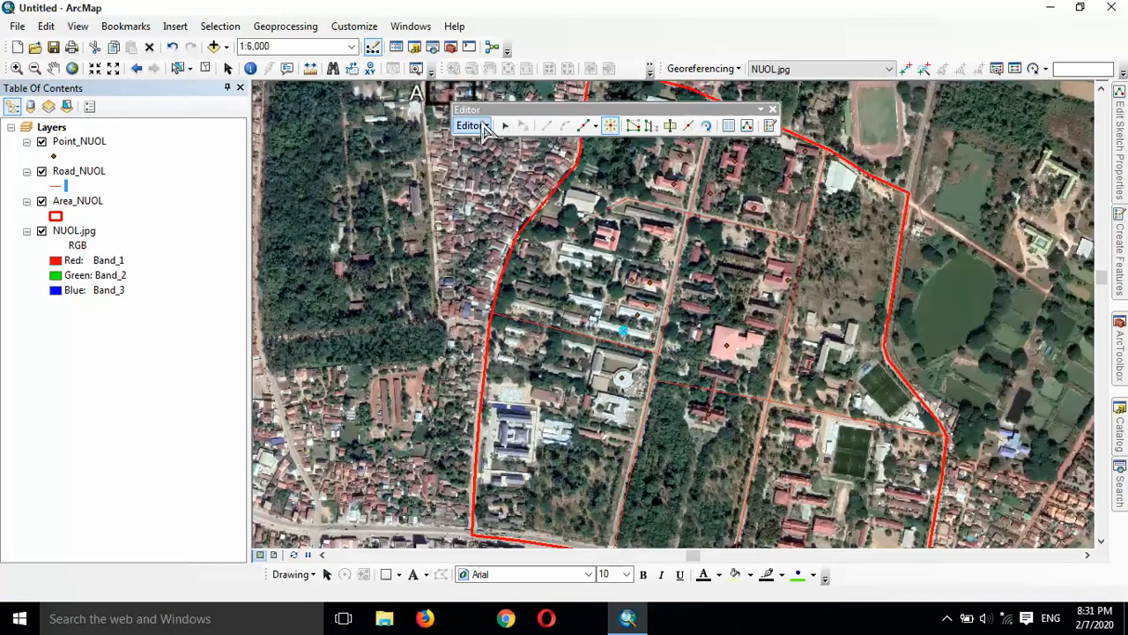
click(483, 129)
click(504, 182)
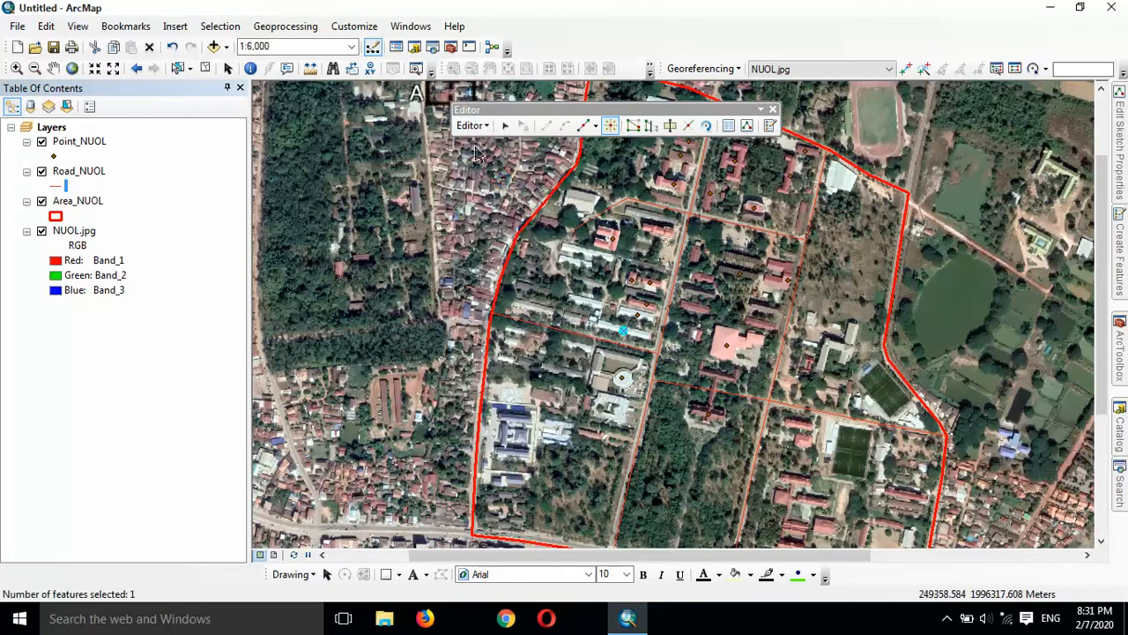
click(480, 129)
click(520, 158)
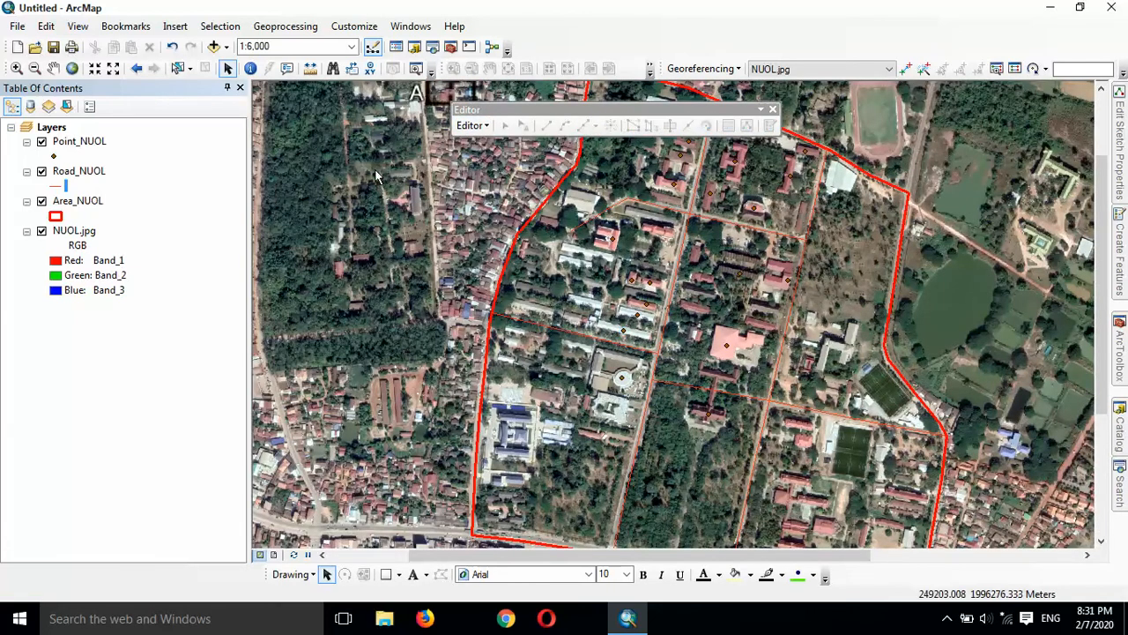
Hide NUOL.jpg to examine the boundary, roads and points on their own, and show the image again
click(42, 230)
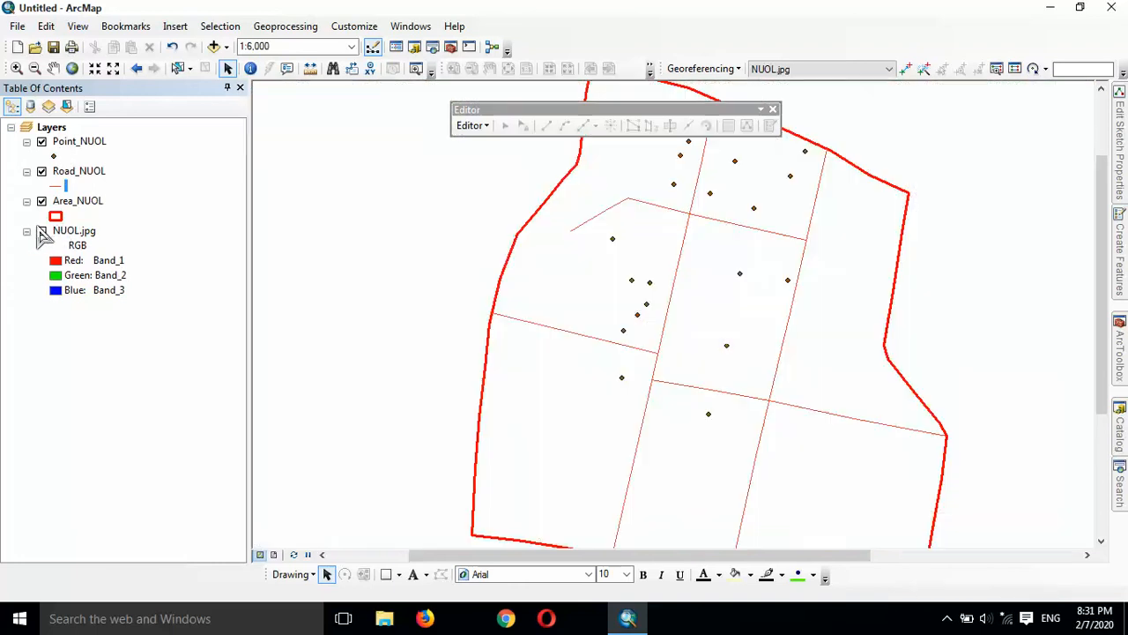
scroll(649, 263, down, 3)
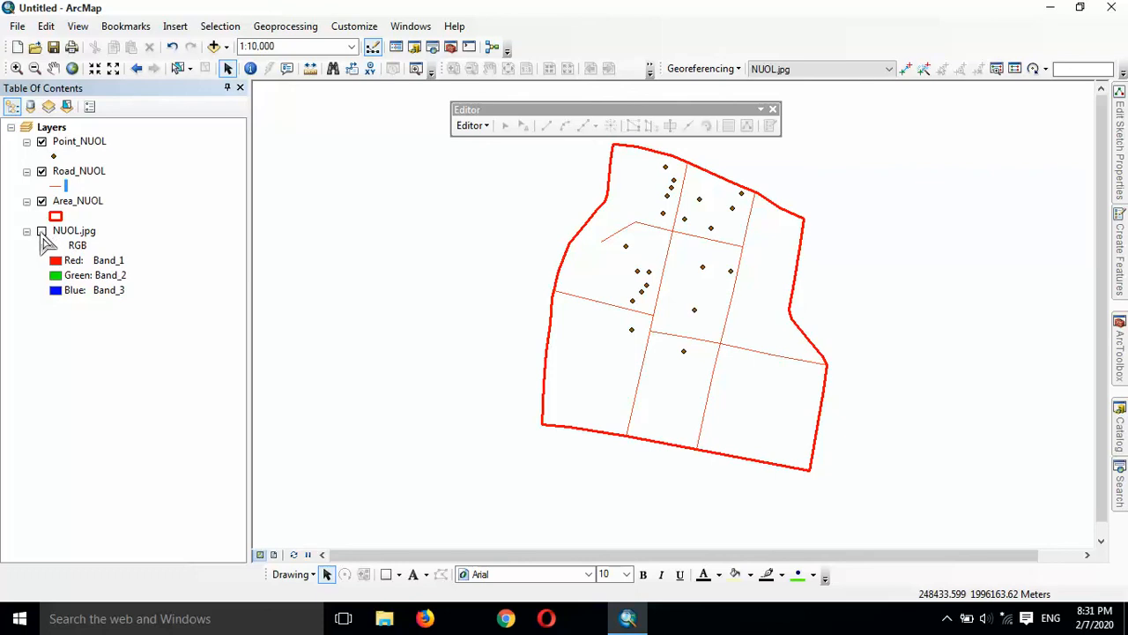
click(42, 231)
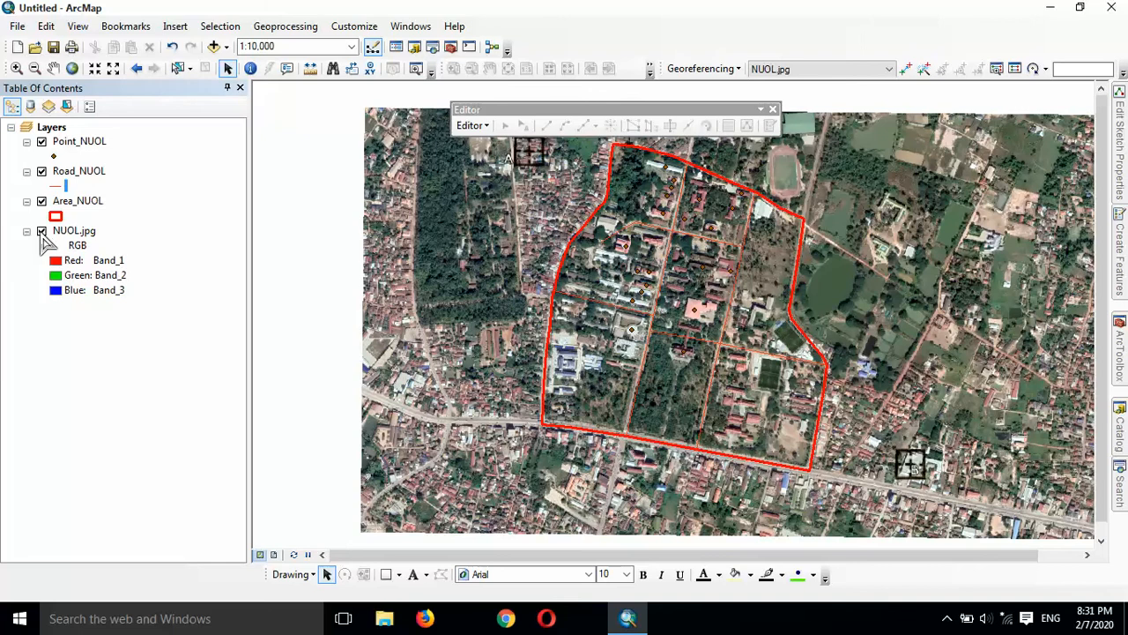
click(943, 620)
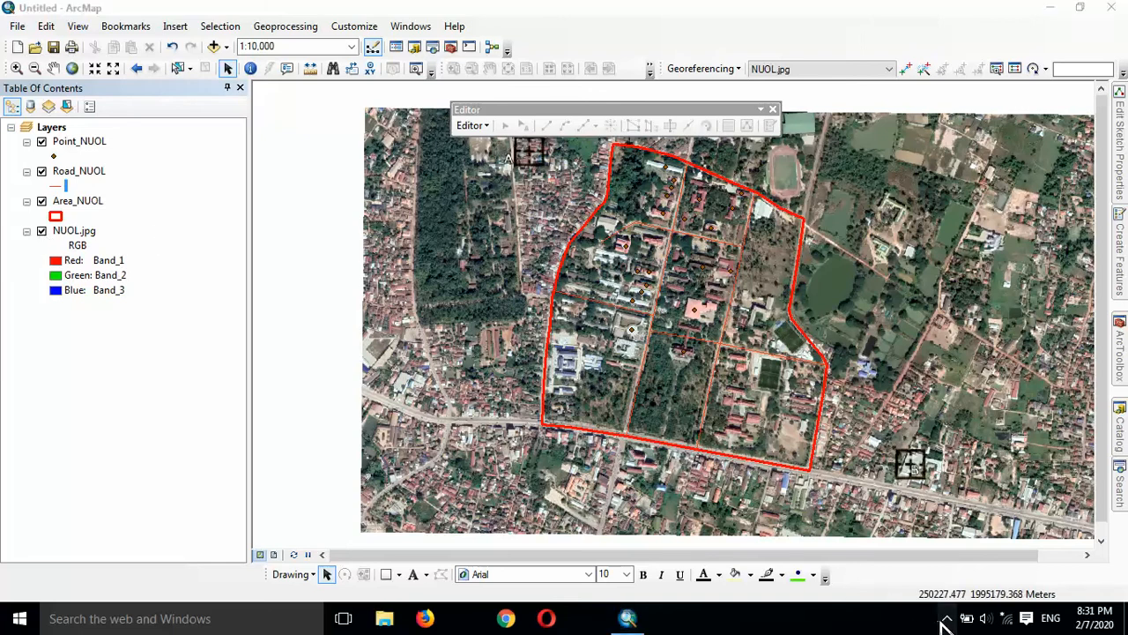
click(960, 556)
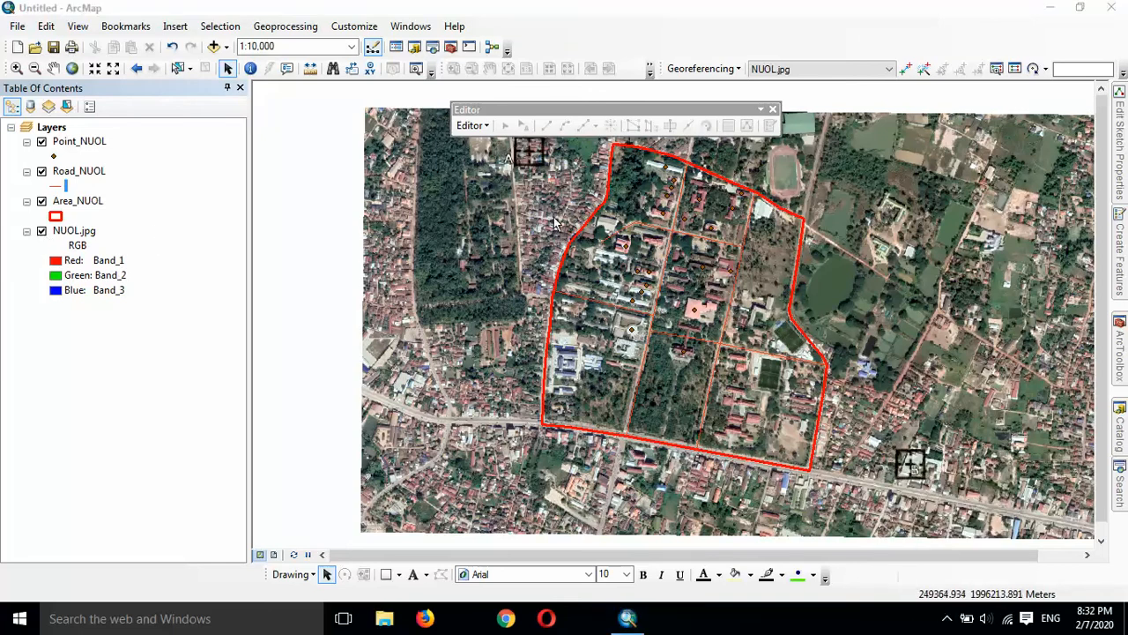
Add a Text field called Name with length 50 to the Area_NUOL attribute table
right_click(77, 205)
click(130, 254)
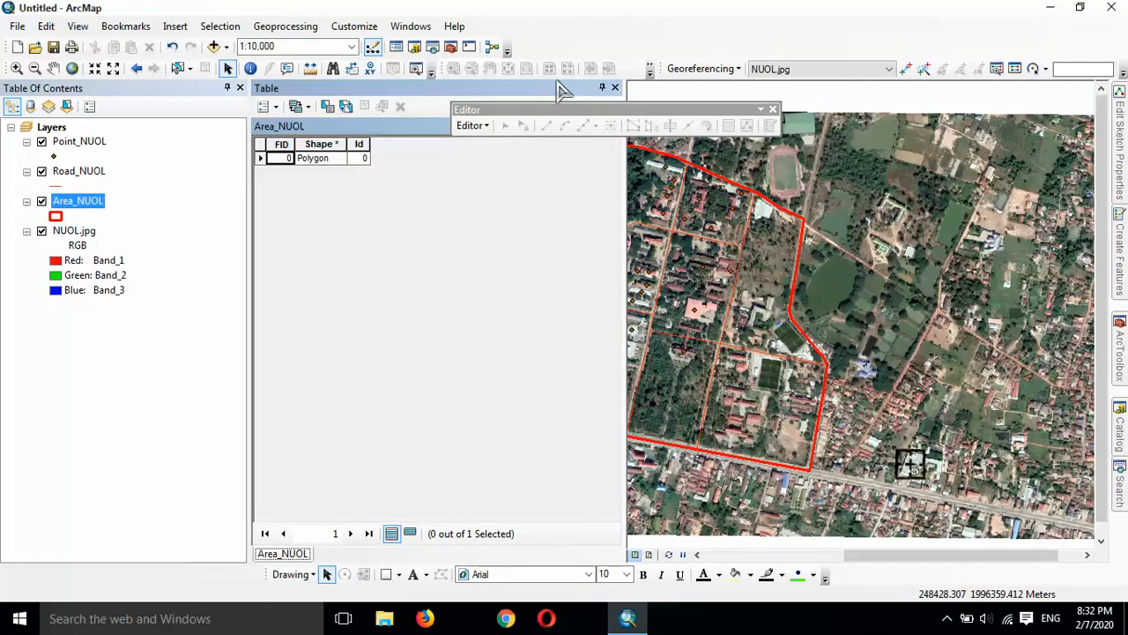
drag(557, 80, 581, 183)
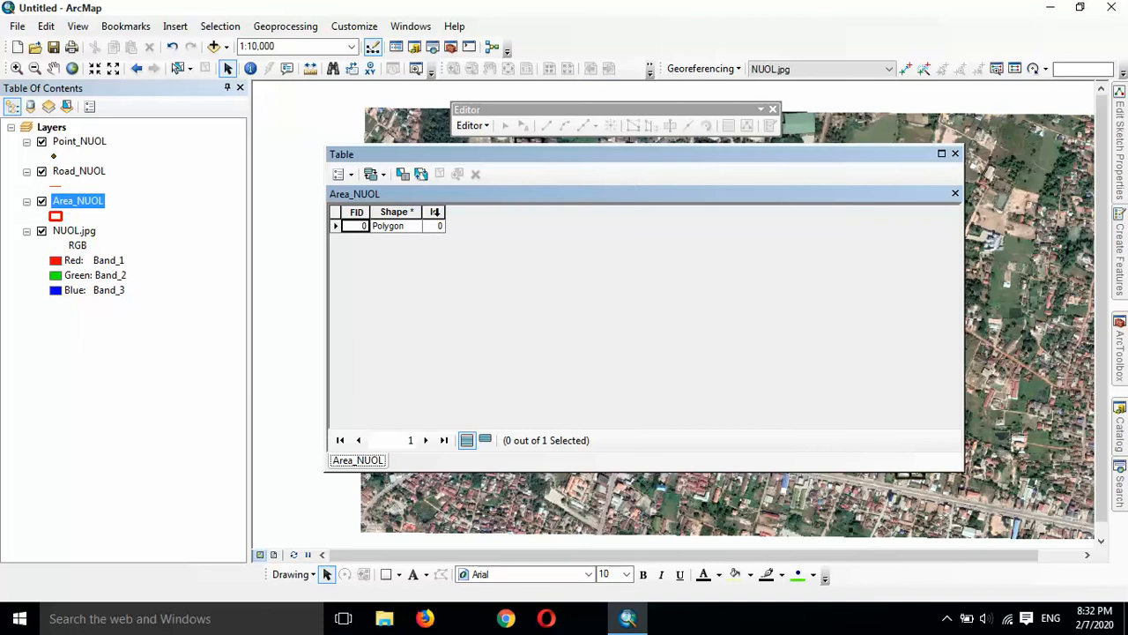
click(344, 174)
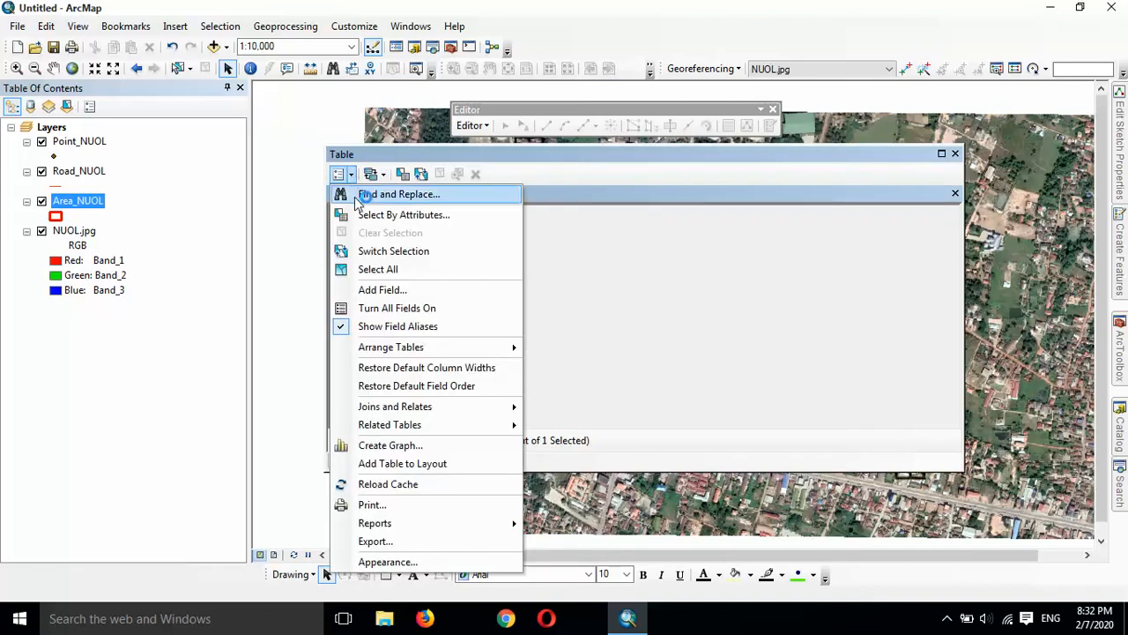
click(379, 289)
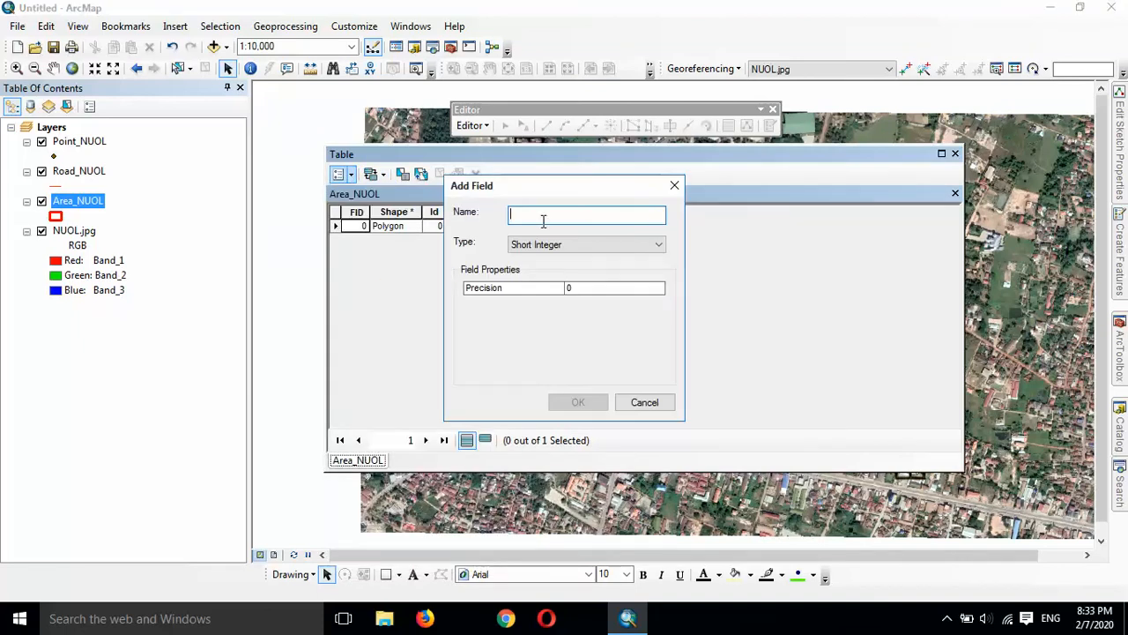
text(Name)
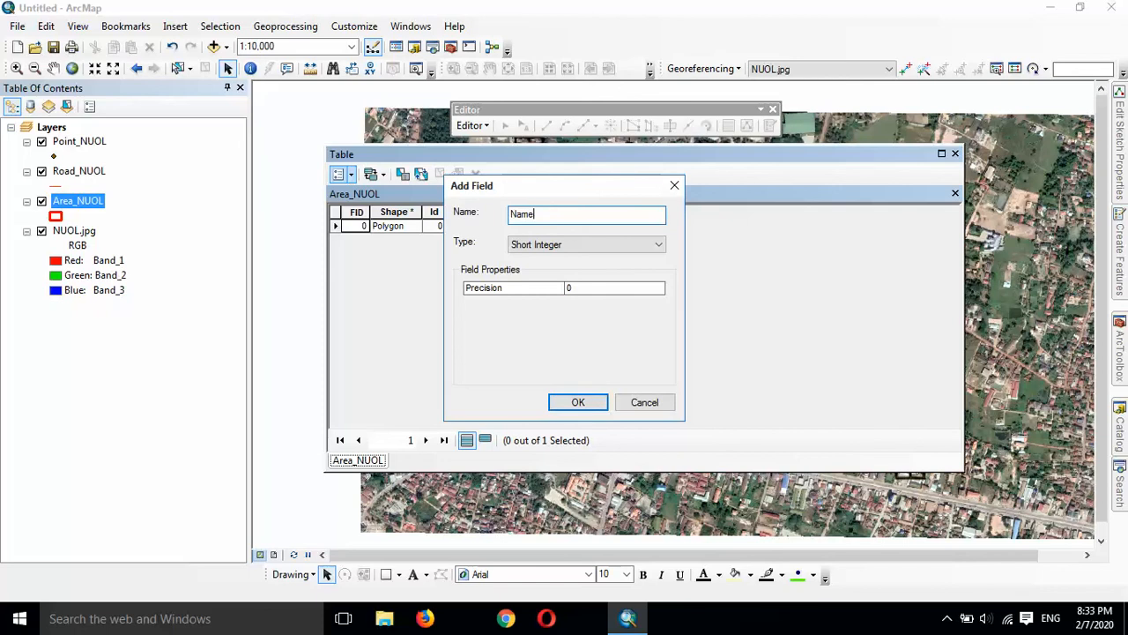
click(559, 245)
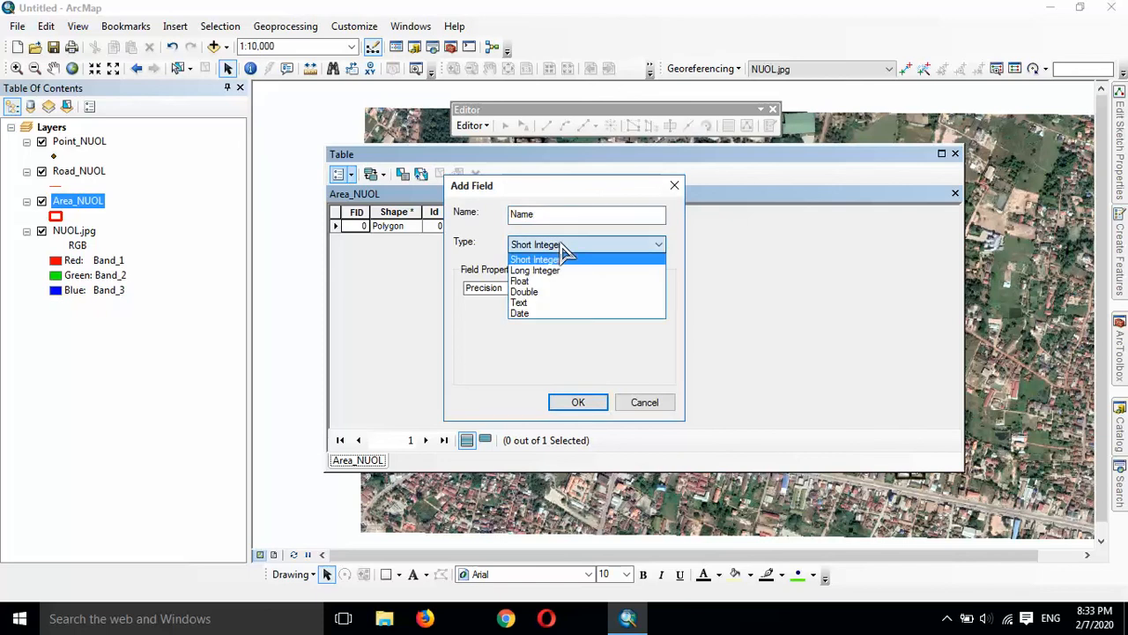
click(551, 303)
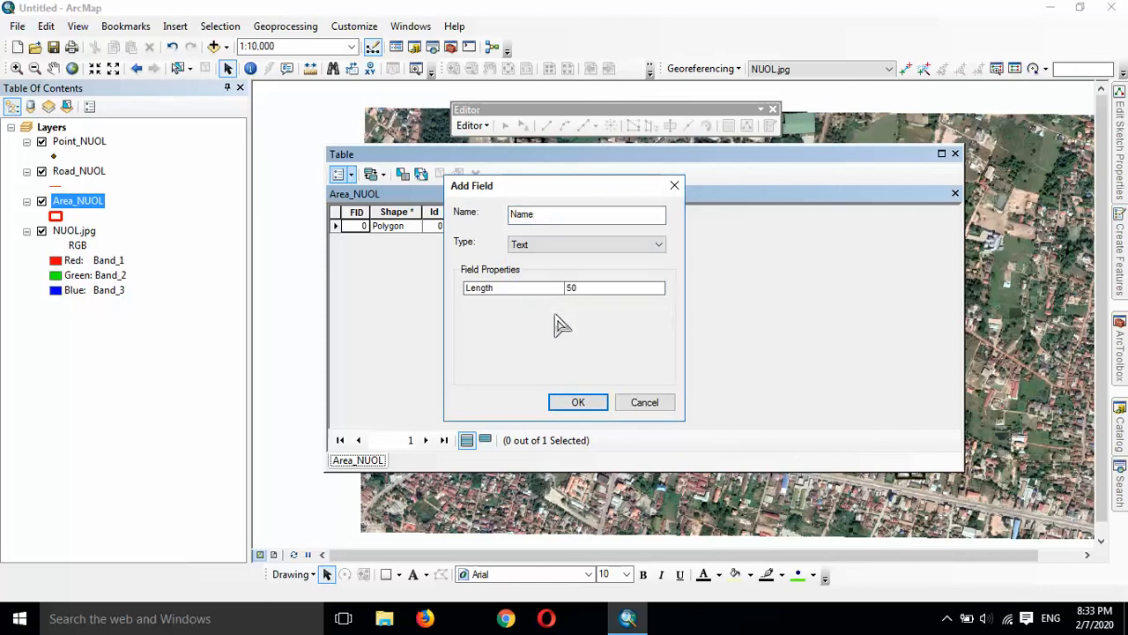
click(592, 402)
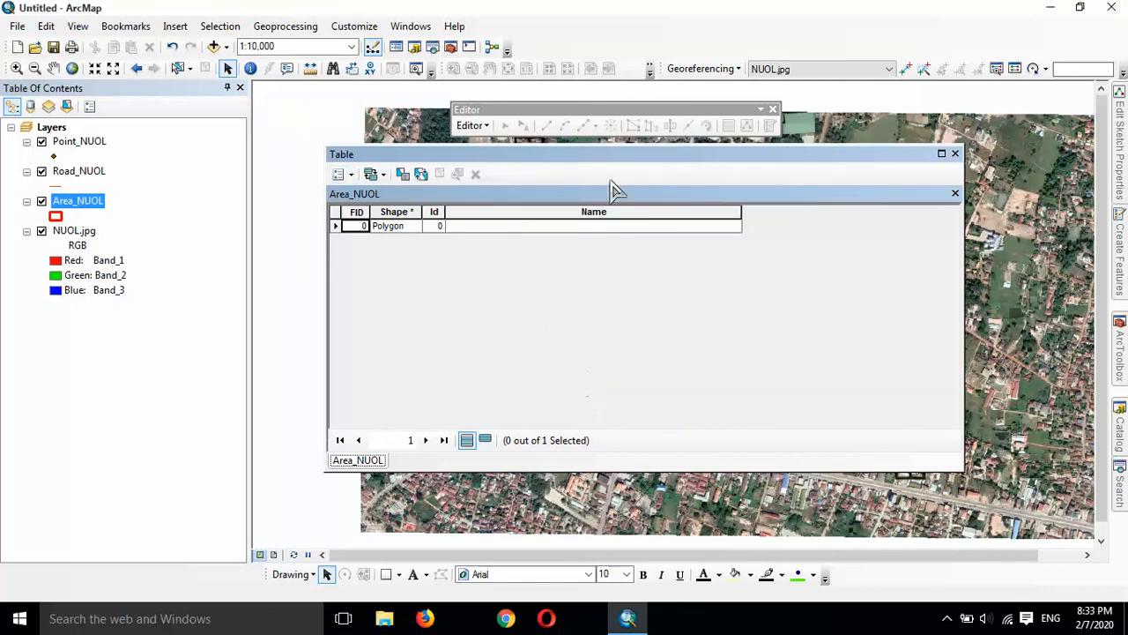
Start an editing session and enter ຂອບເຂດ ມຊ in Lao script as the Name of the Area_NUOL polygon
click(469, 126)
click(483, 143)
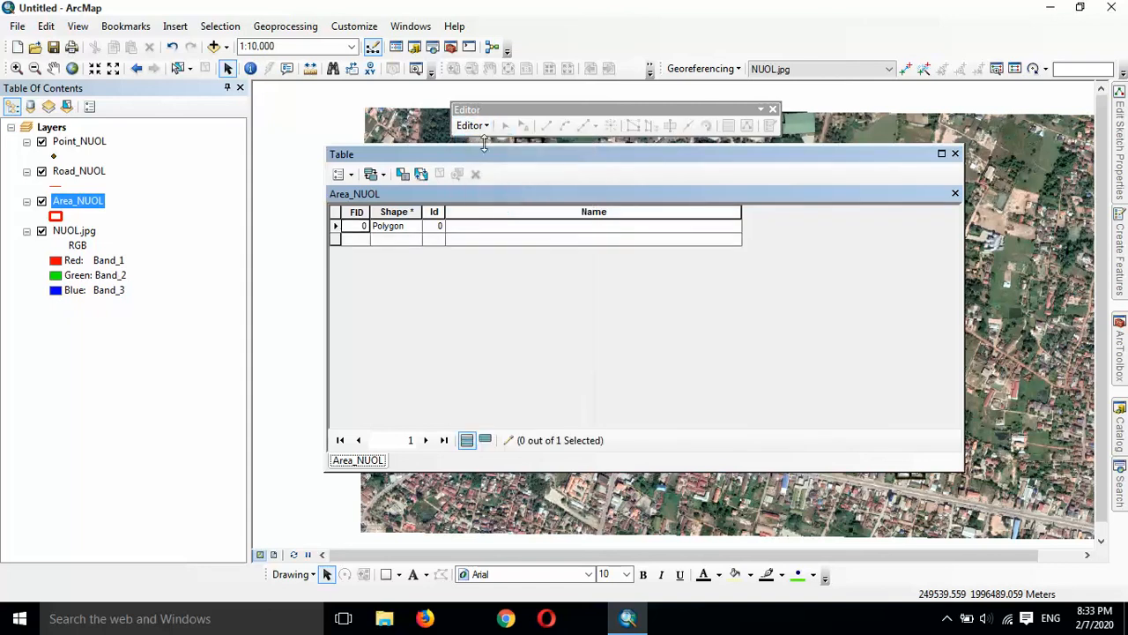
click(508, 227)
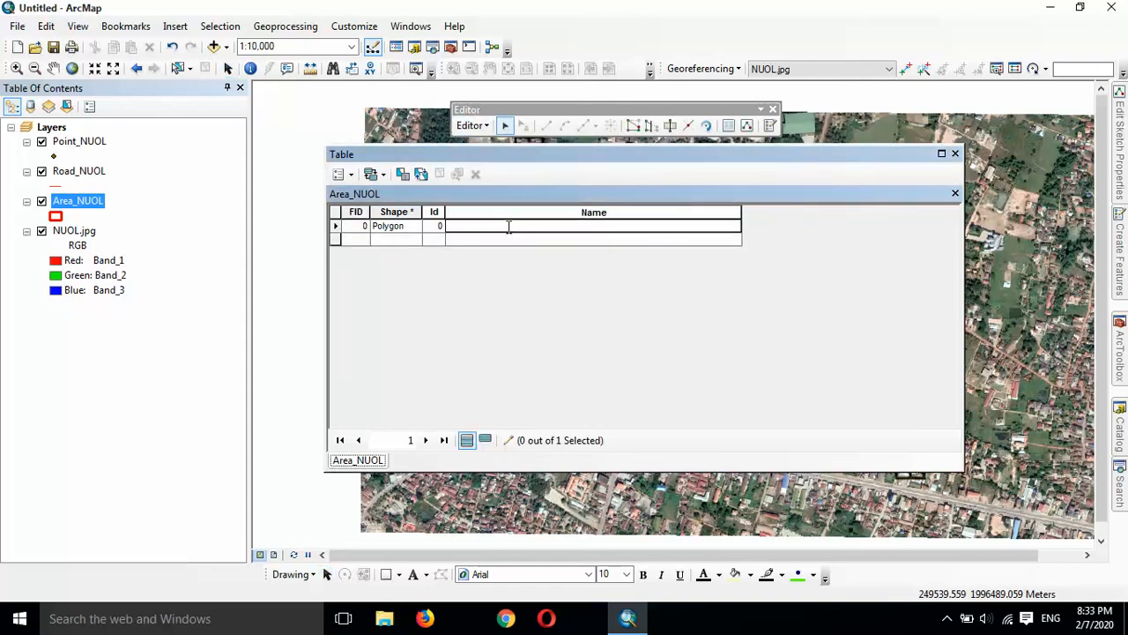
key(super+space)
key(super+space)
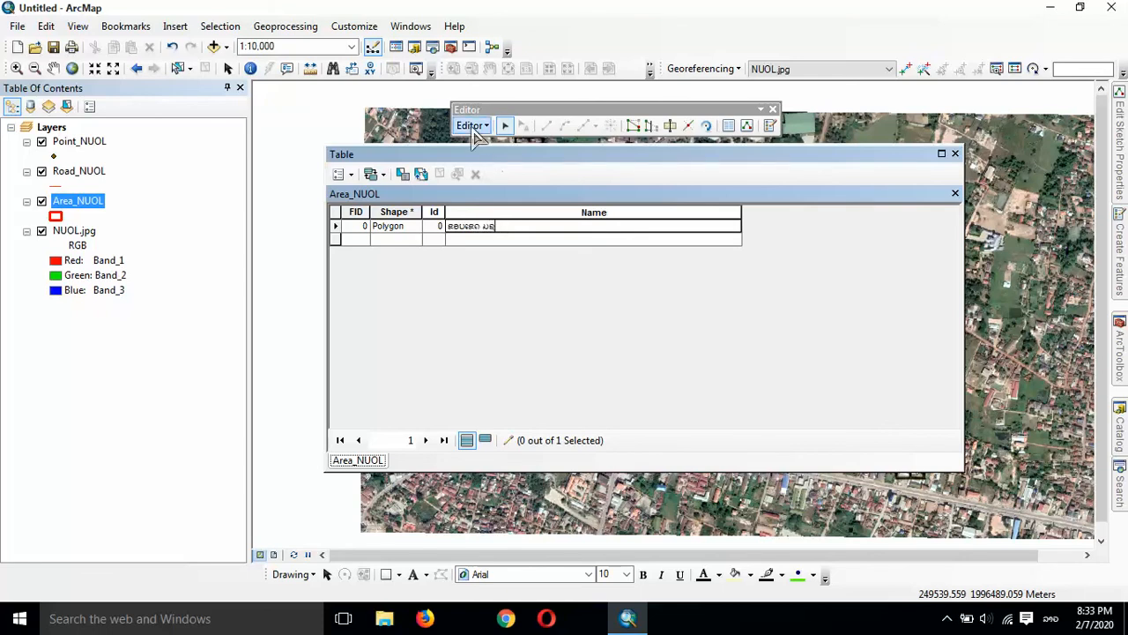
Save the Area_NUOL table edits and stop editing, dismissing the Smadav update offer and closing the table
click(472, 125)
click(493, 181)
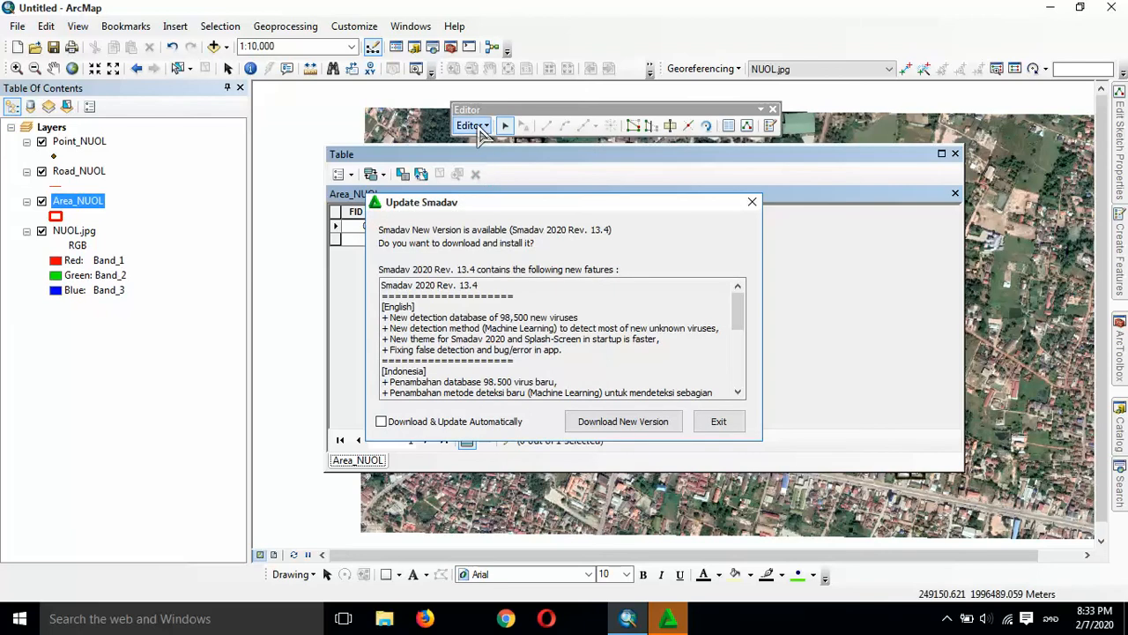
click(732, 422)
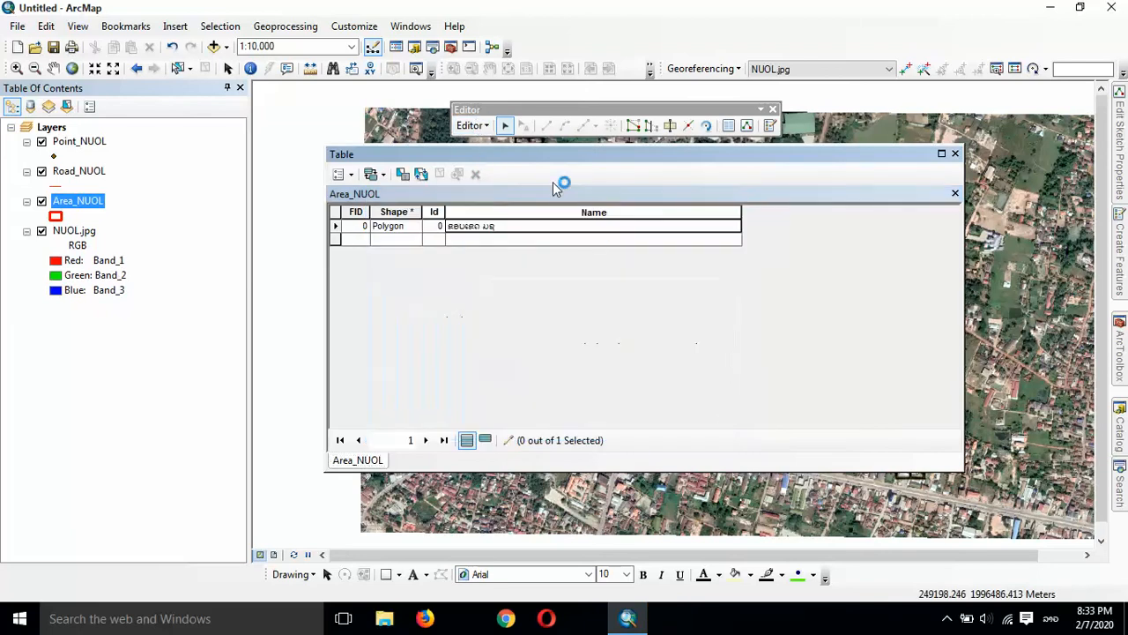
click(476, 131)
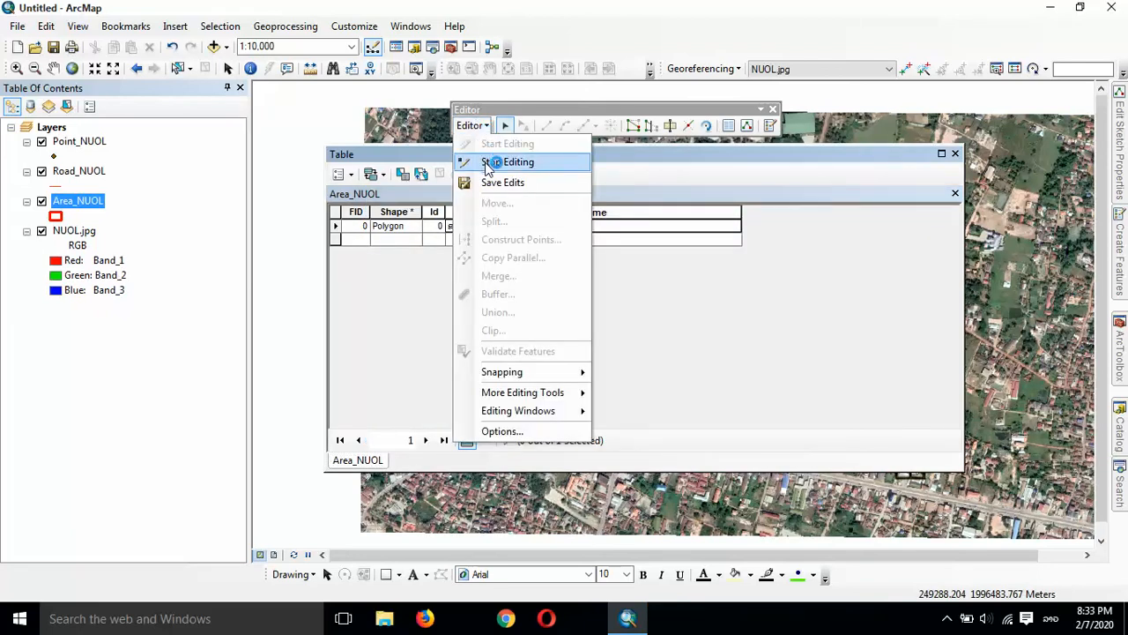
click(493, 159)
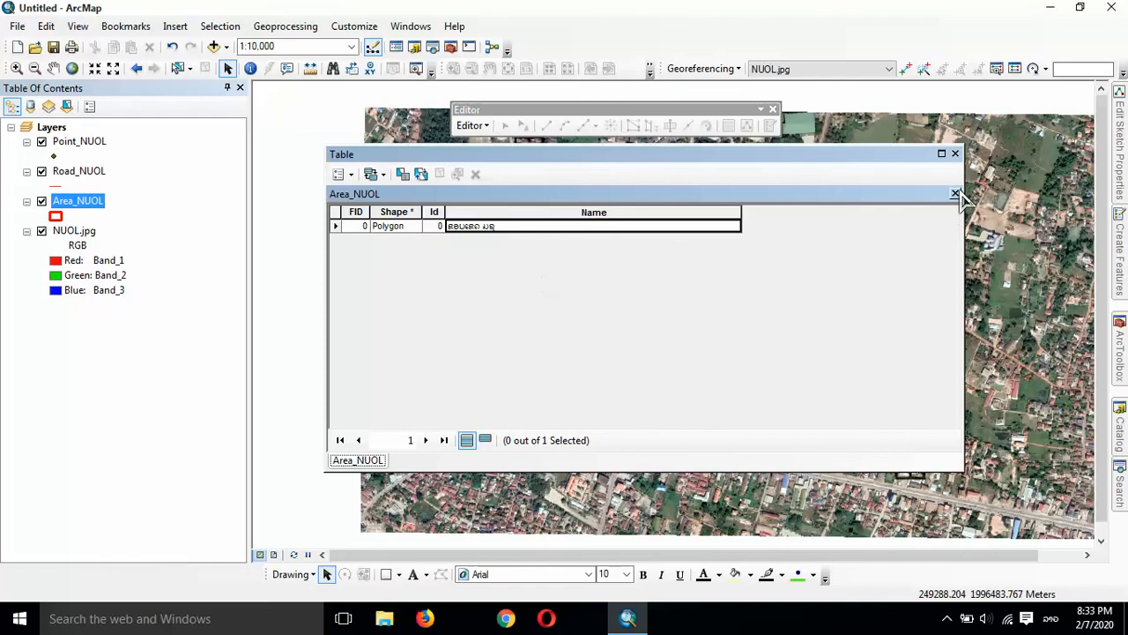
click(954, 155)
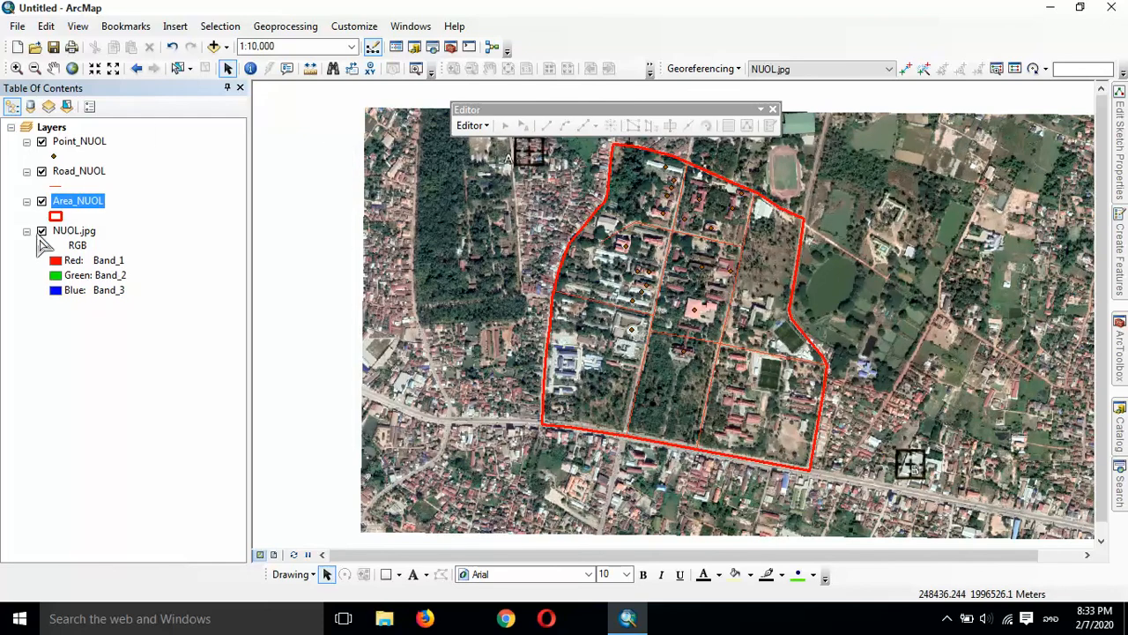
Hide NUOL.jpg, Road_NUOL and Point_NUOL so that only the Area_NUOL boundary is displayed
click(42, 231)
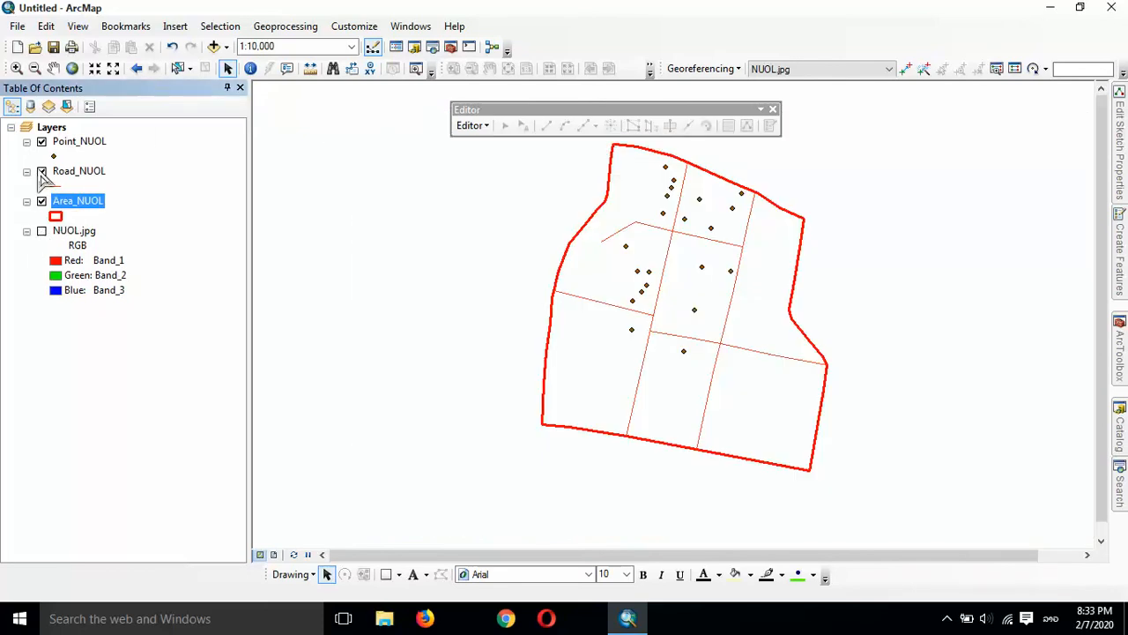
click(42, 171)
click(41, 141)
Label the Area_NUOL features with the Name field at text size 14
right_click(69, 202)
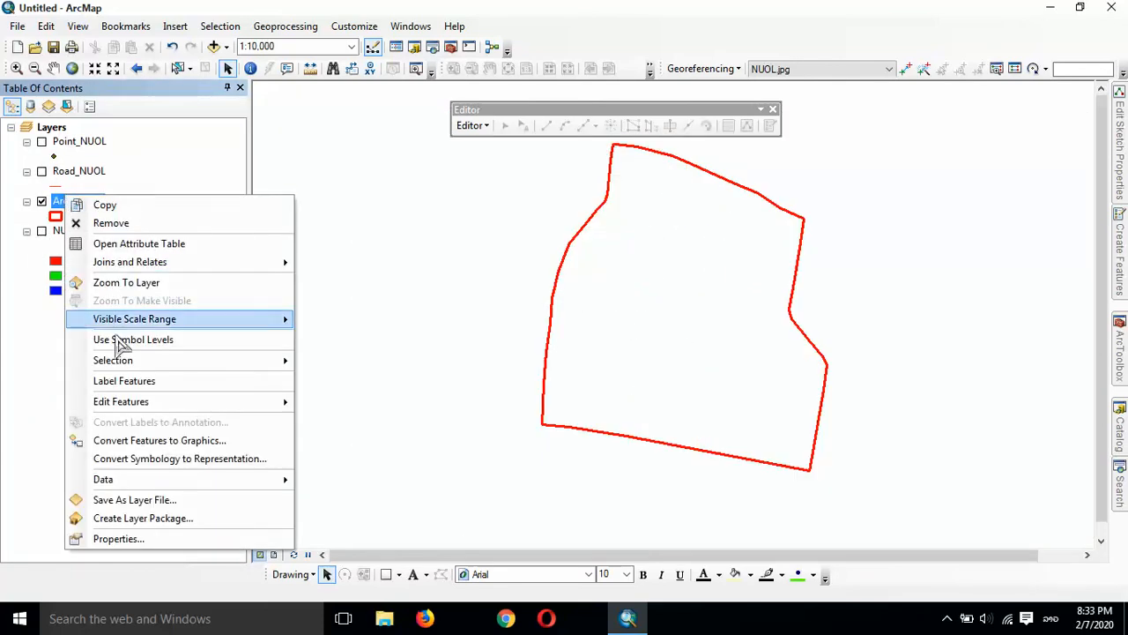
click(119, 538)
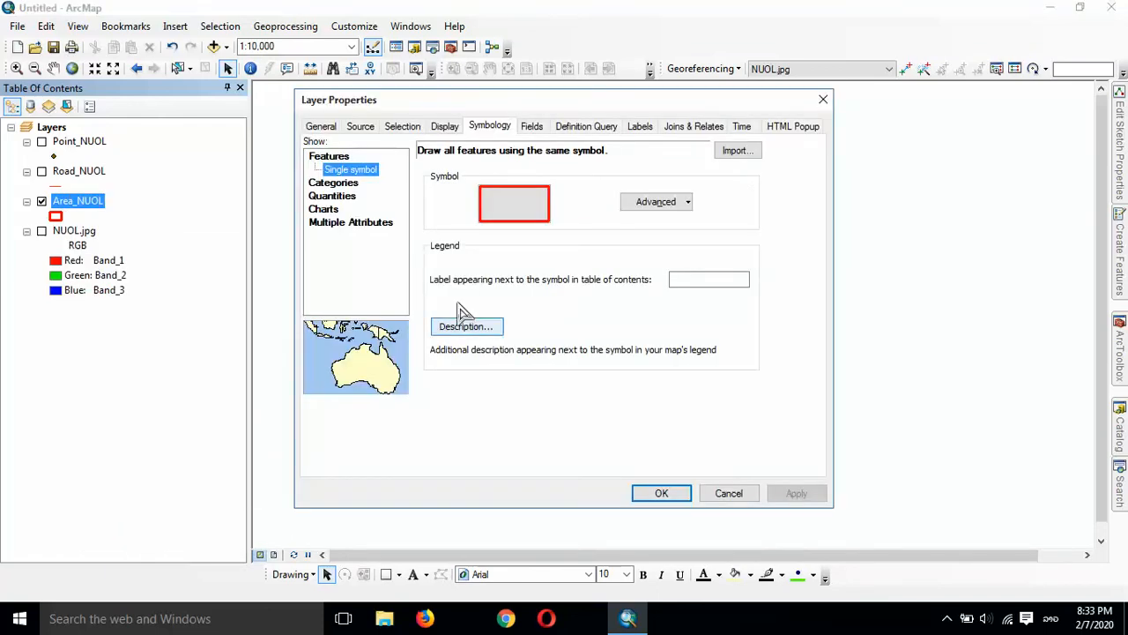
click(641, 130)
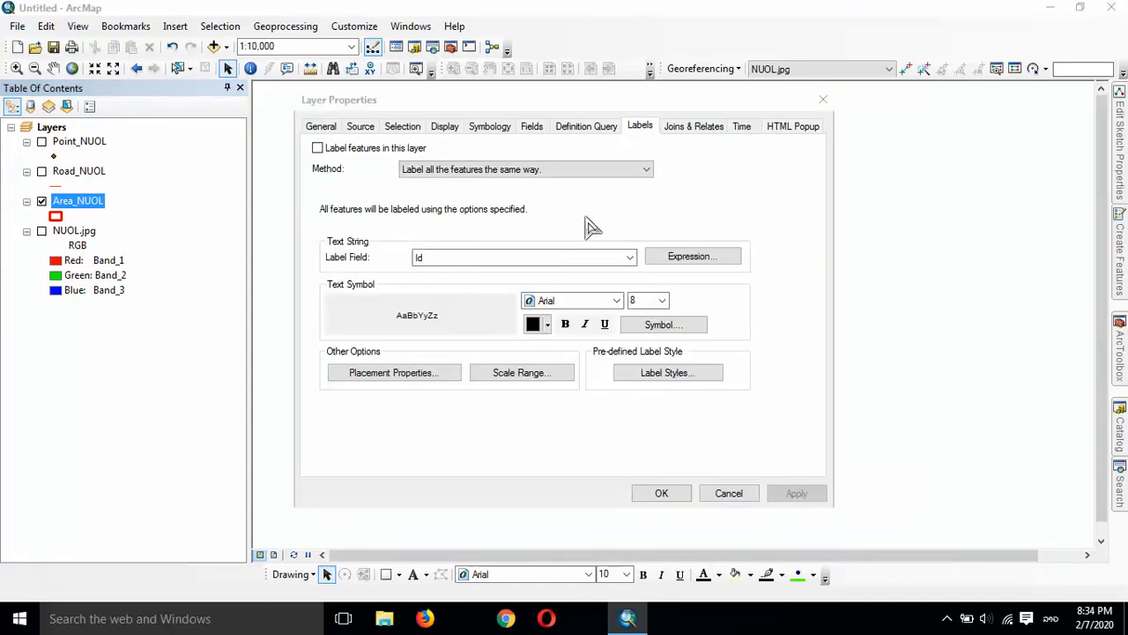
click(630, 258)
click(543, 294)
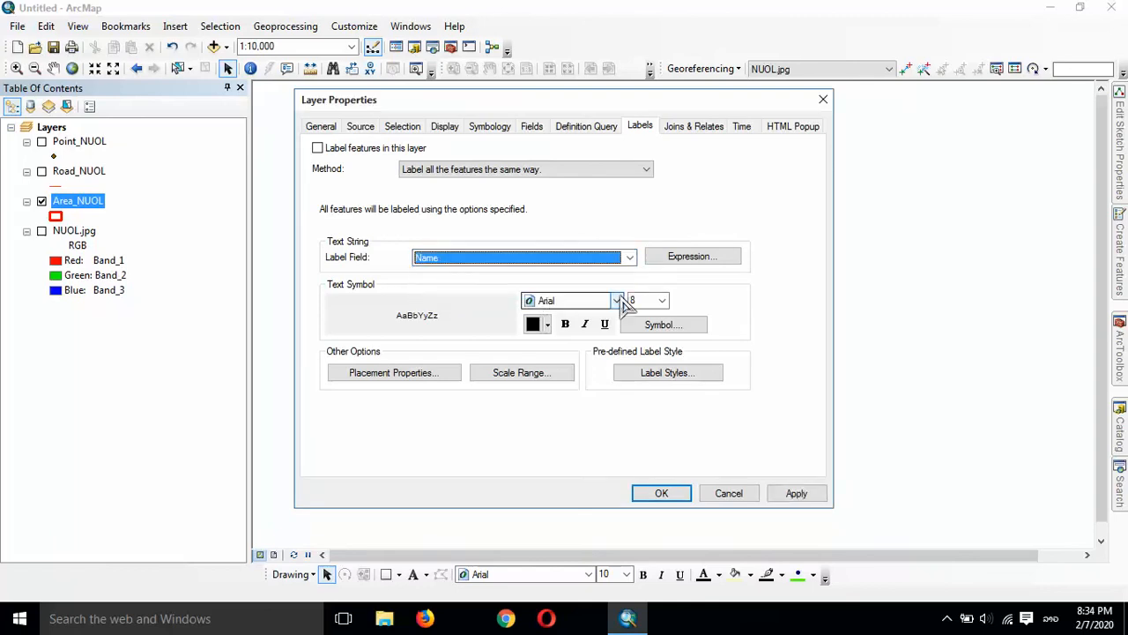
click(382, 150)
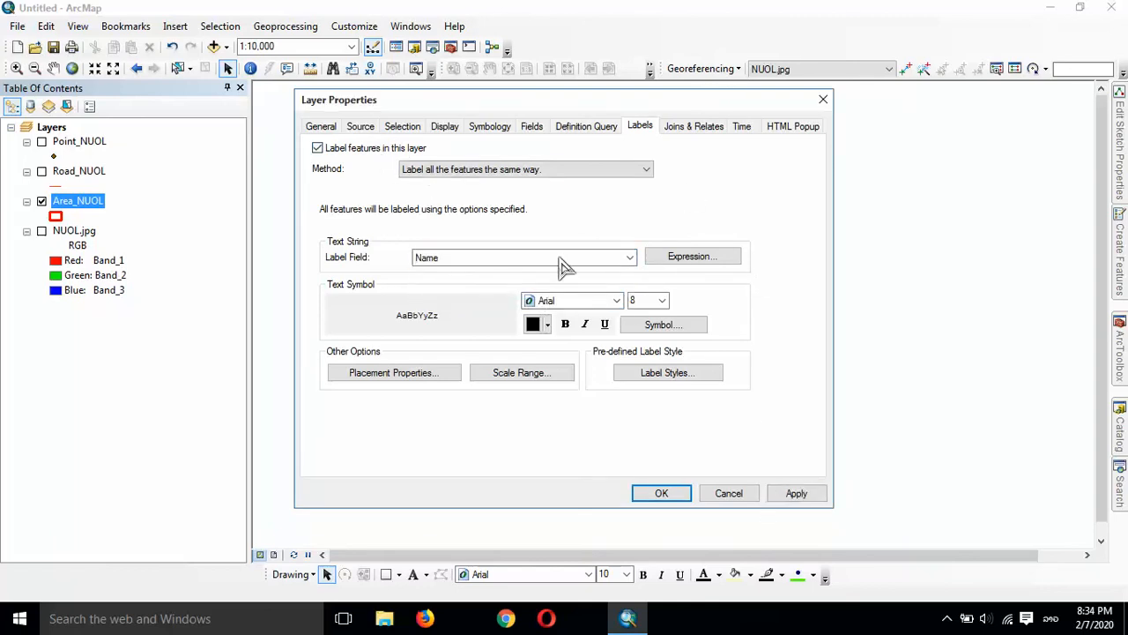
click(662, 301)
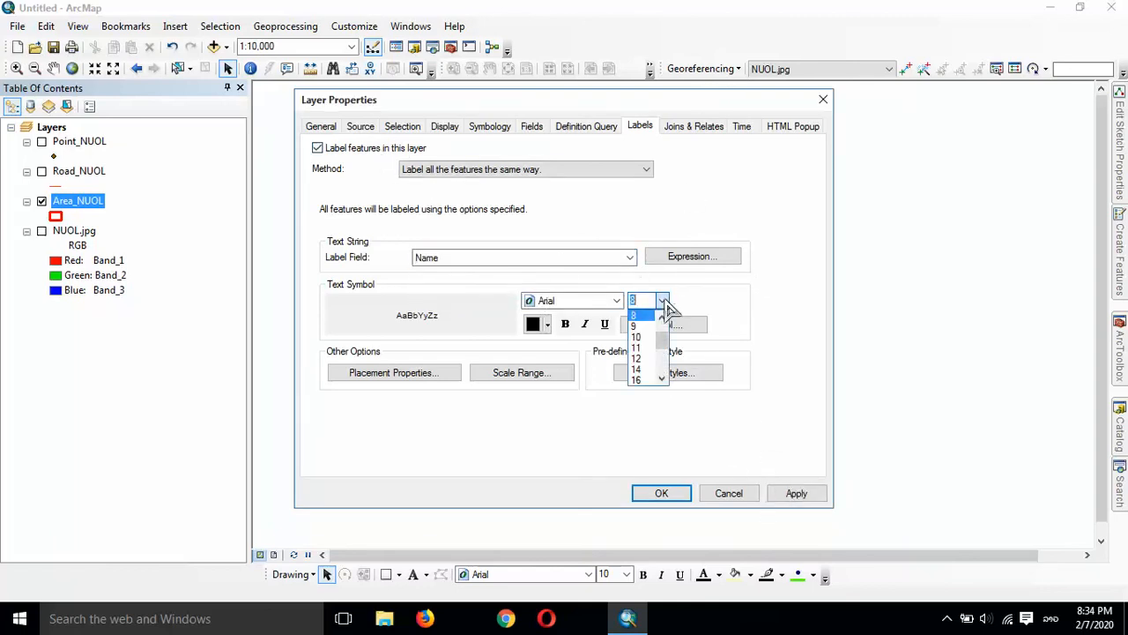
click(637, 370)
click(796, 493)
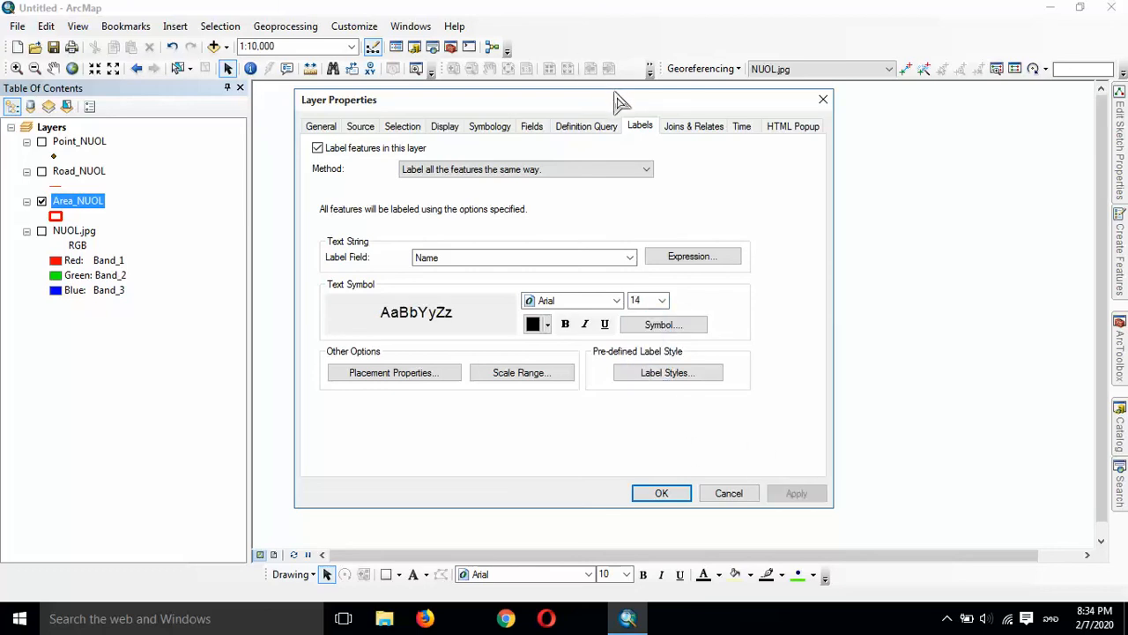
Set the Area_NUOL label font to Saysettha OT and accept the layer properties
drag(614, 95, 358, 126)
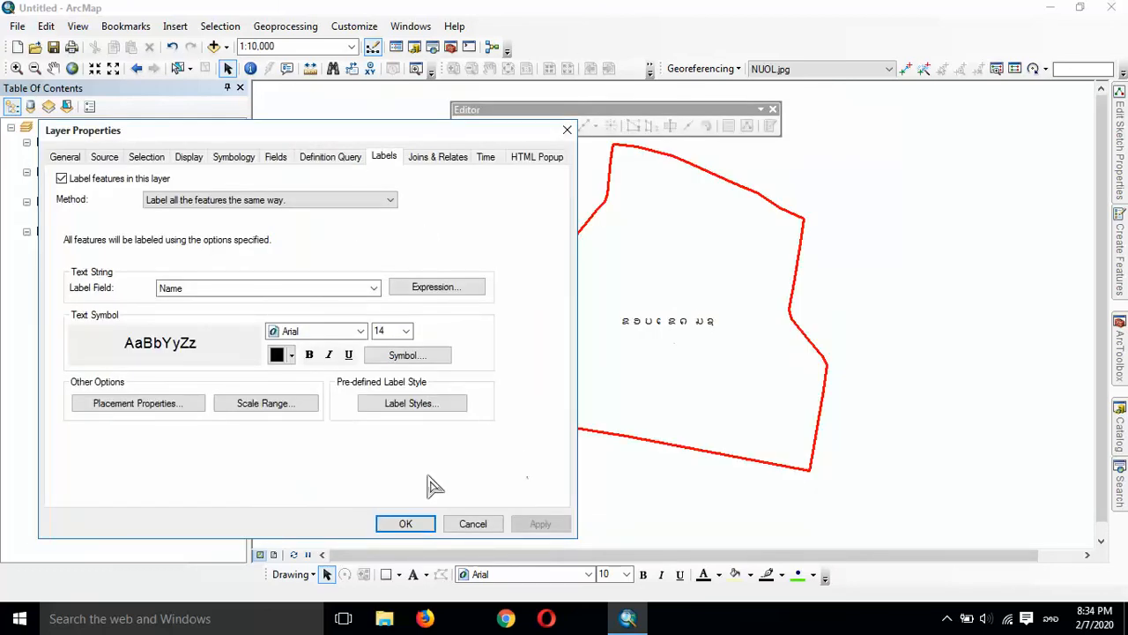
click(360, 331)
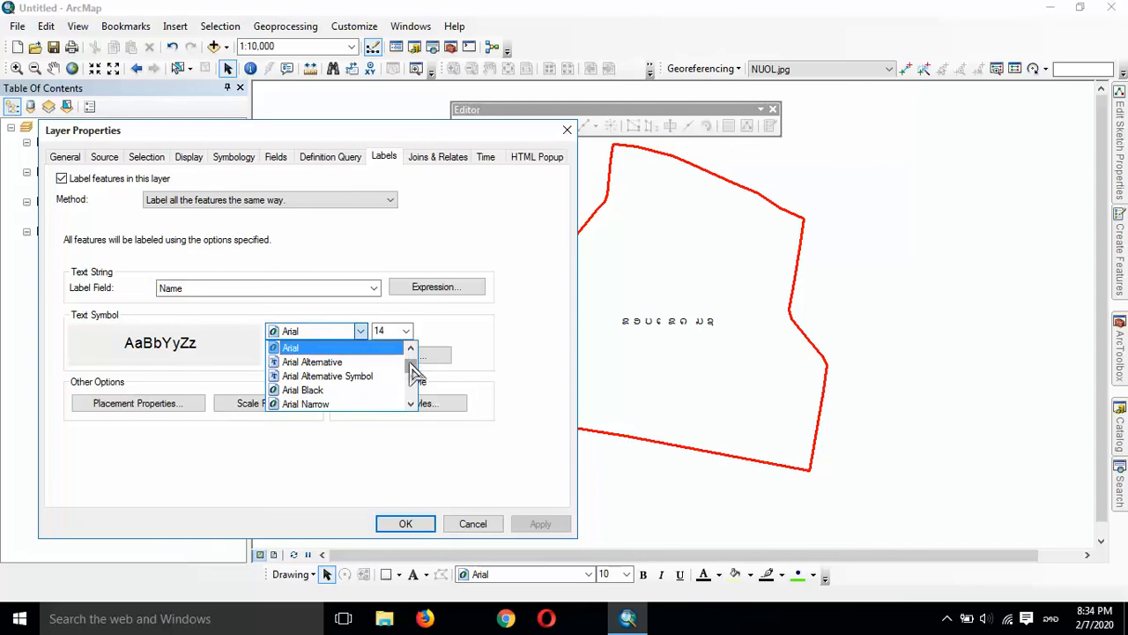
drag(411, 354, 372, 391)
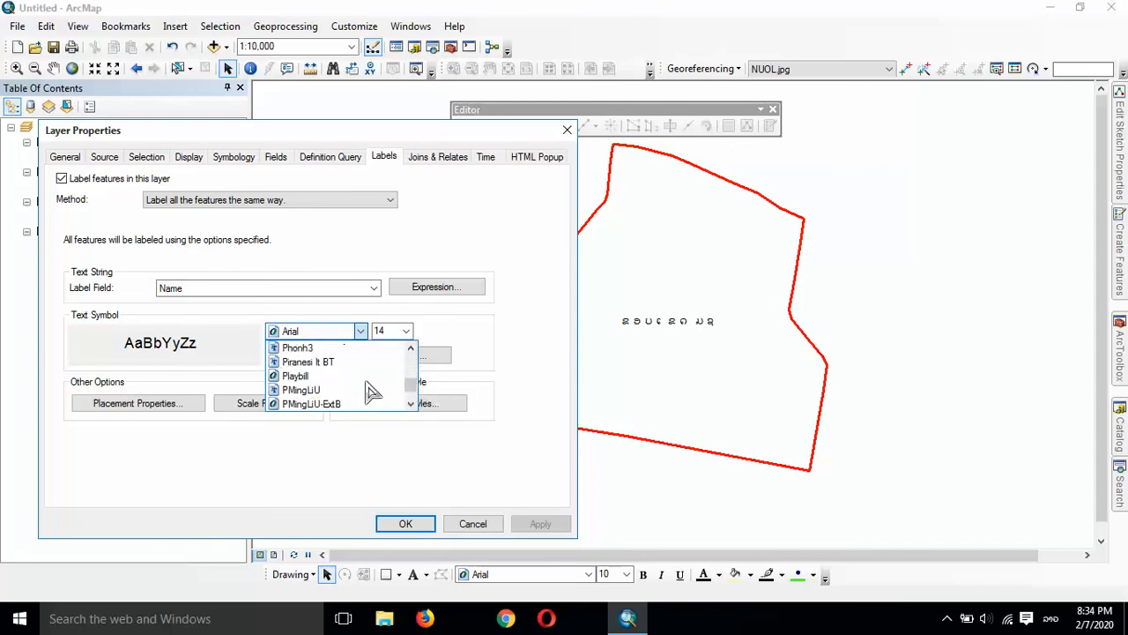
scroll(371, 391, down, 10)
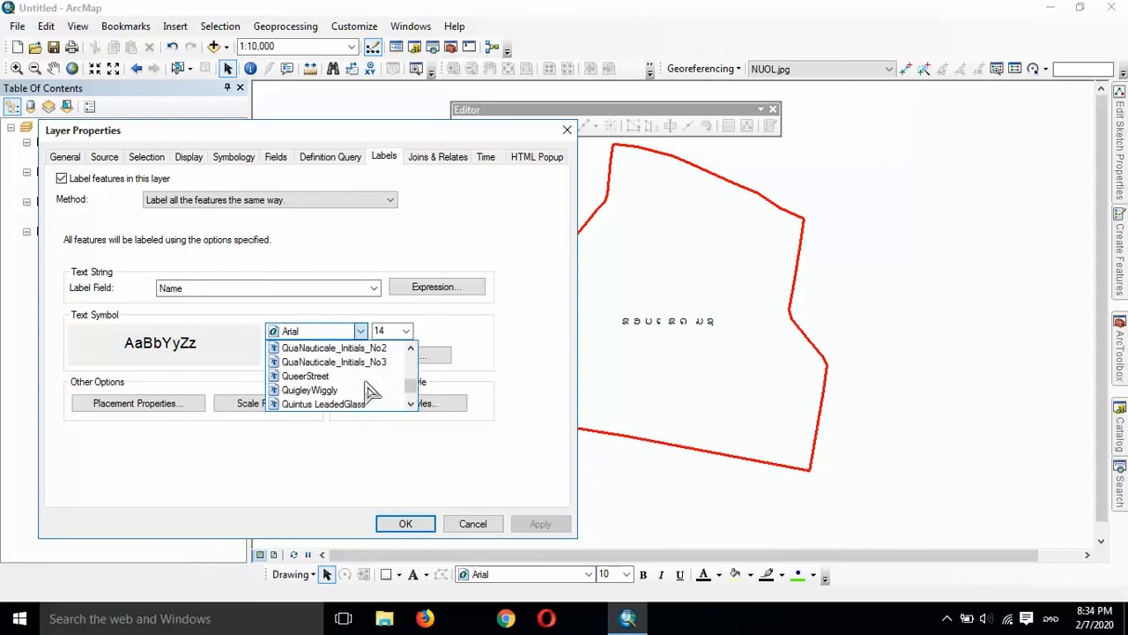
scroll(370, 391, down, 5)
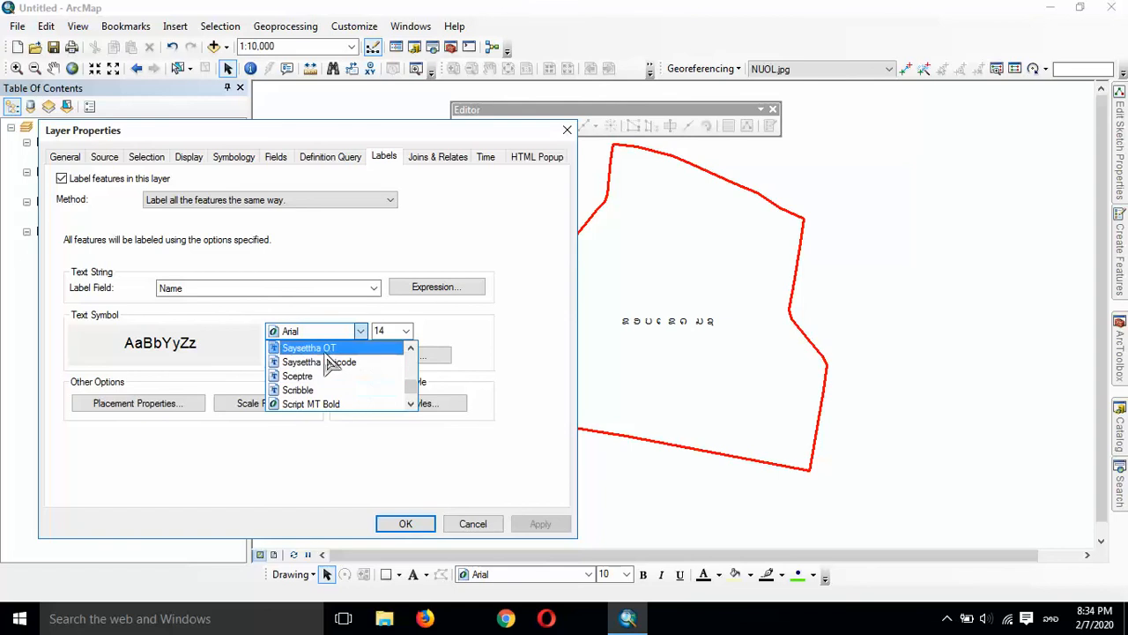
click(319, 349)
click(532, 523)
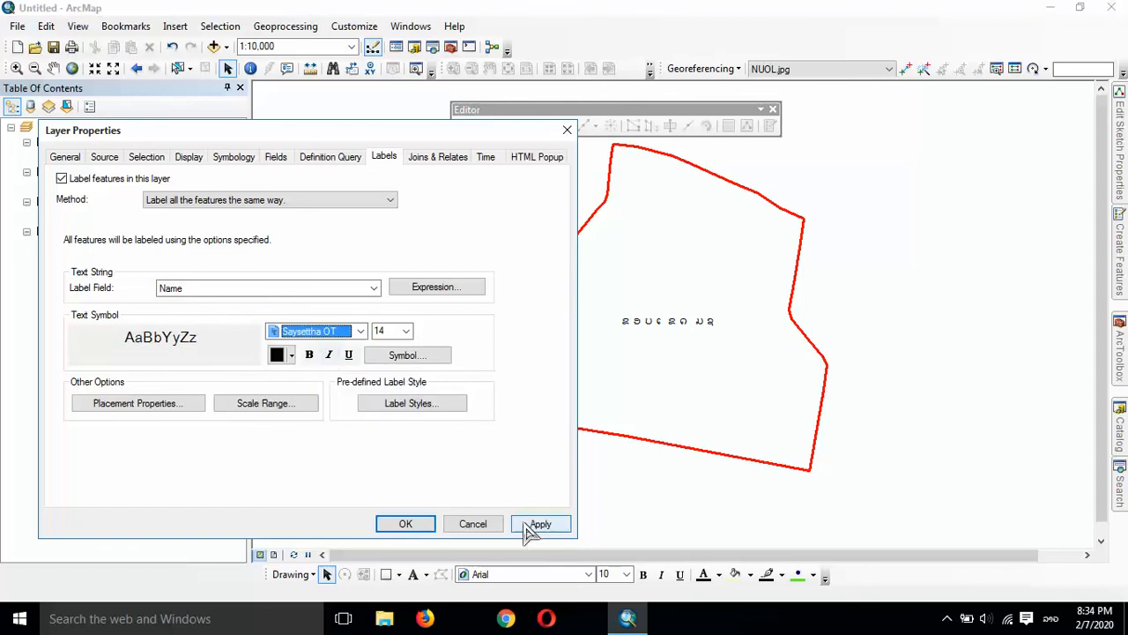
click(232, 157)
click(405, 523)
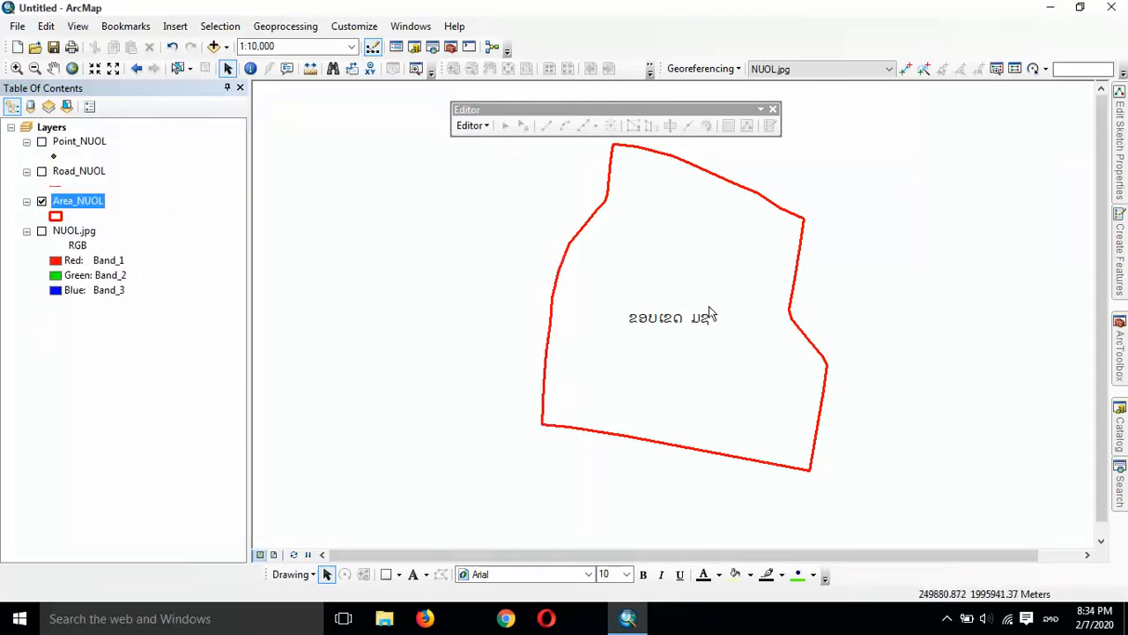